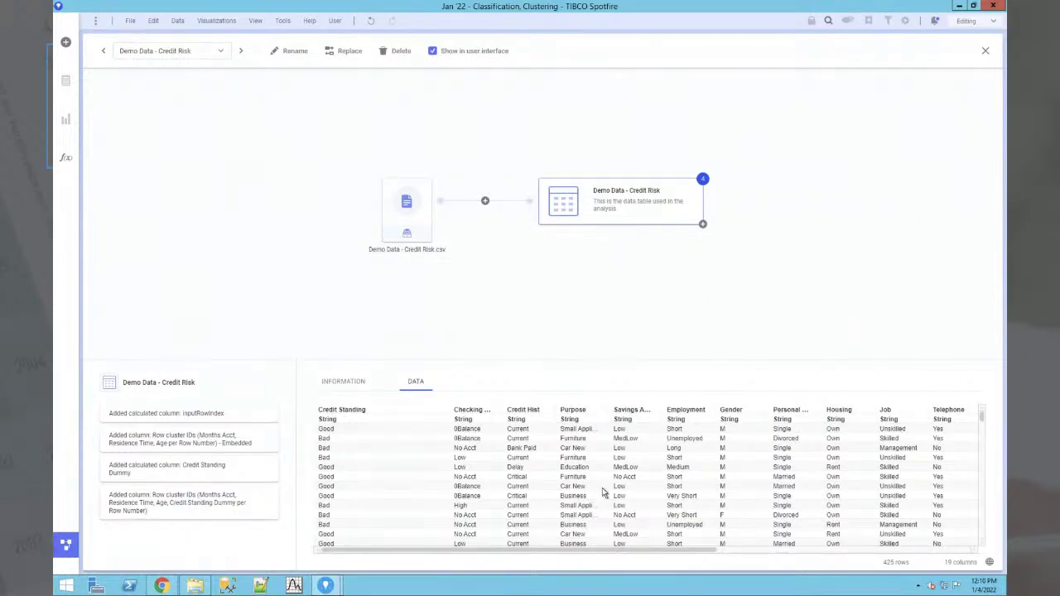
Examine the columns of the Demo Data - Credit Risk table in the data canvas and return to the EDA page.
scroll(602, 488, "right", 3)
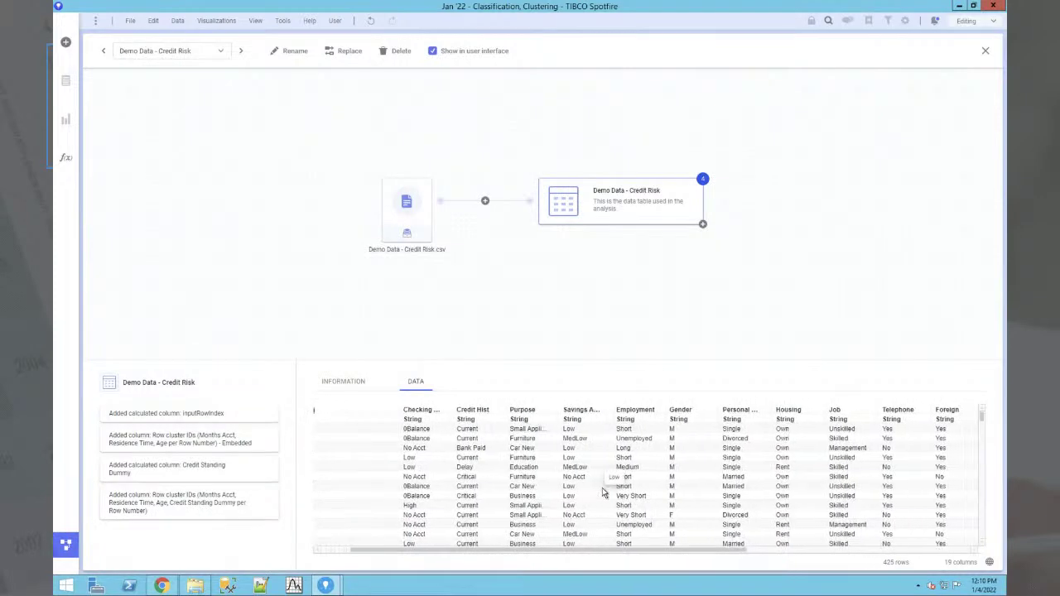
scroll(602, 487, "right", 2)
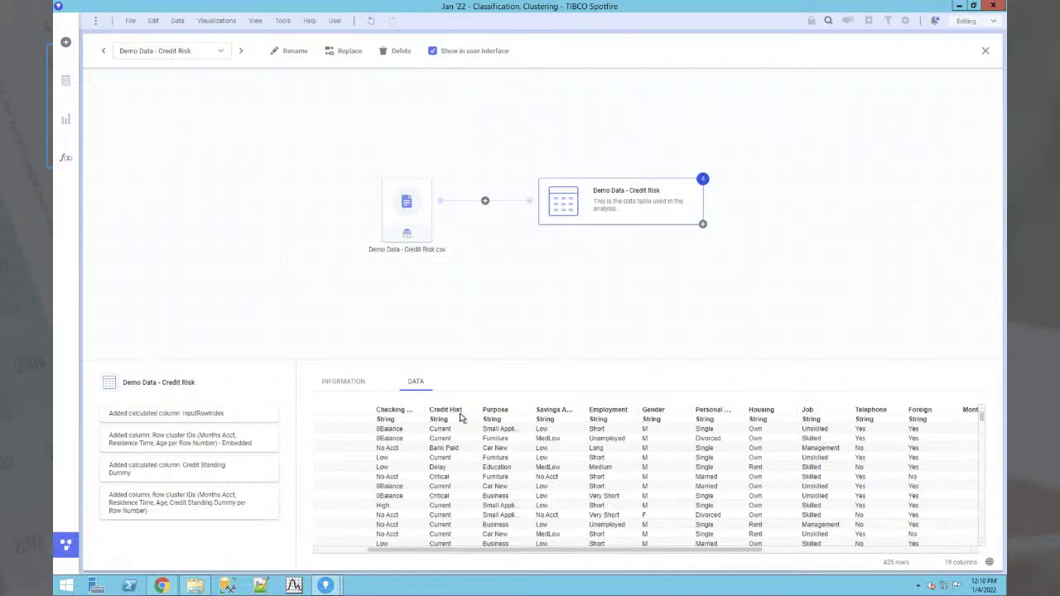
scroll(658, 447, "right", 2)
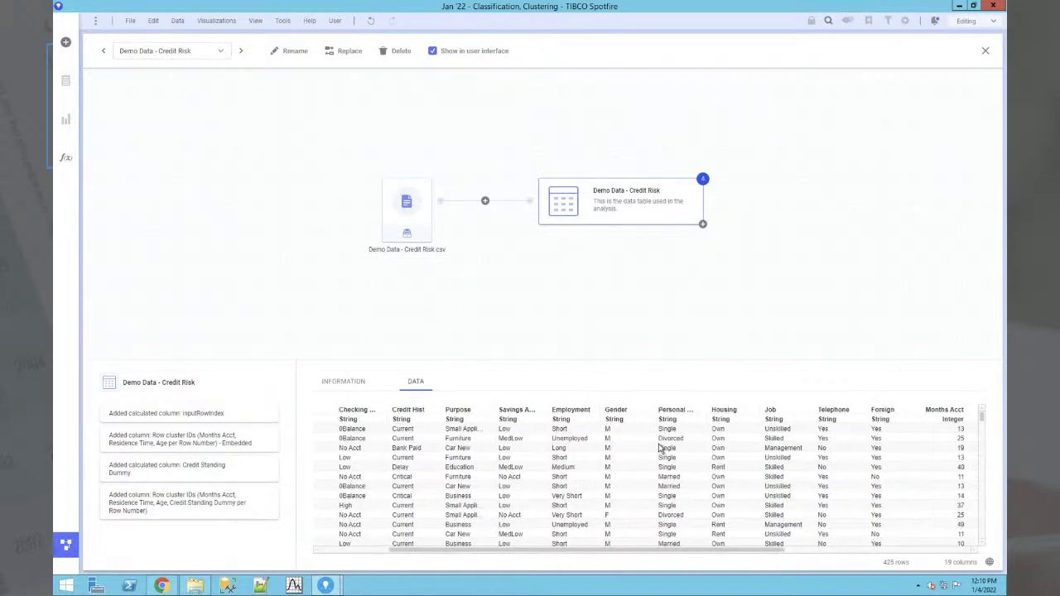
scroll(507, 466, "left", 4)
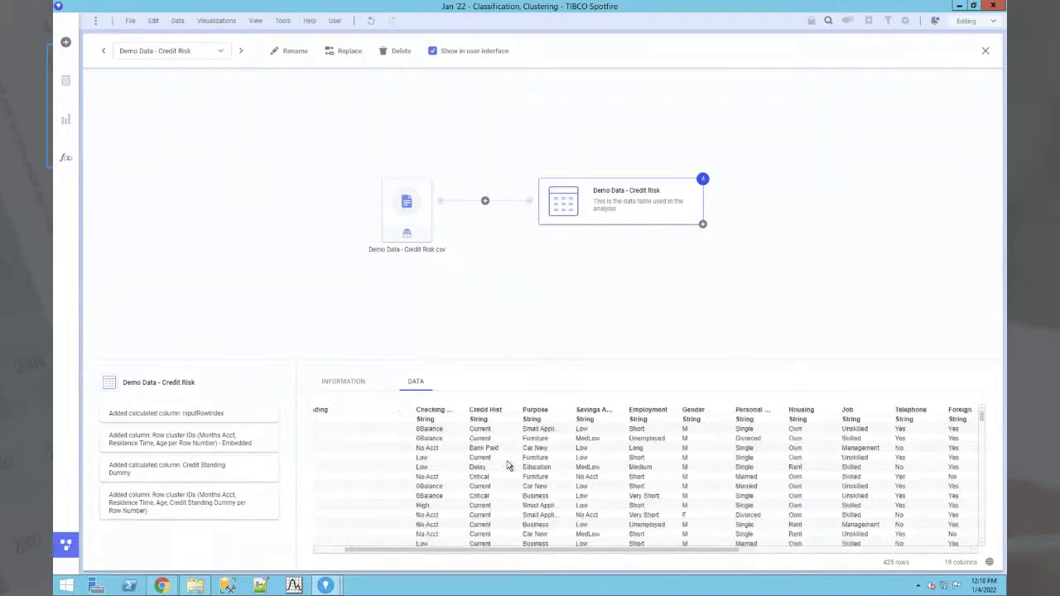
scroll(508, 466, "left", 2)
left_click(66, 544)
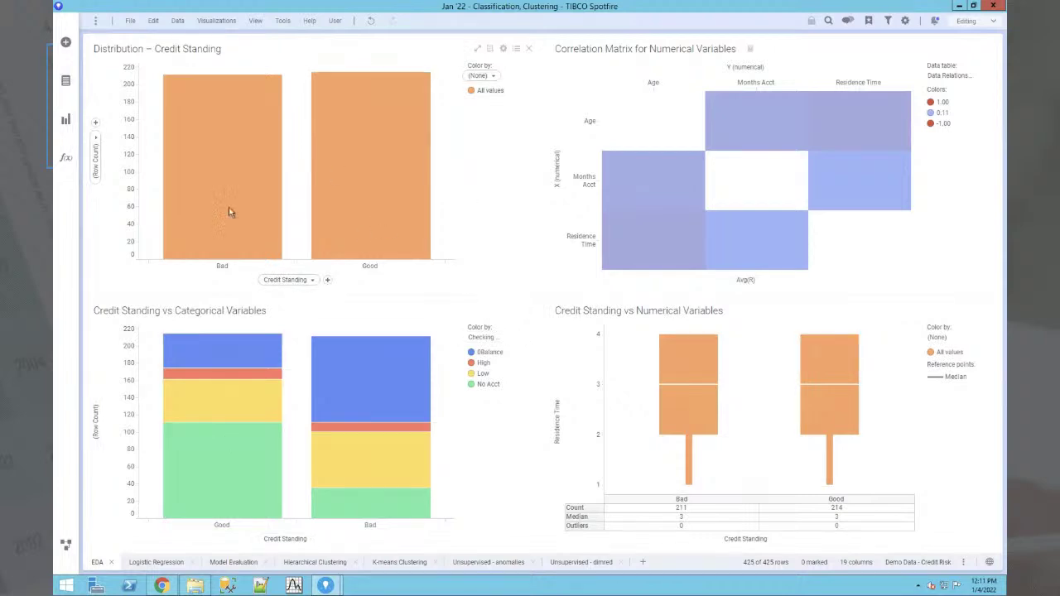
Examine the credit standing charts and the coloring columns of the categorical chart, and switch to the Logistic Regression page.
mouse_move(231, 212)
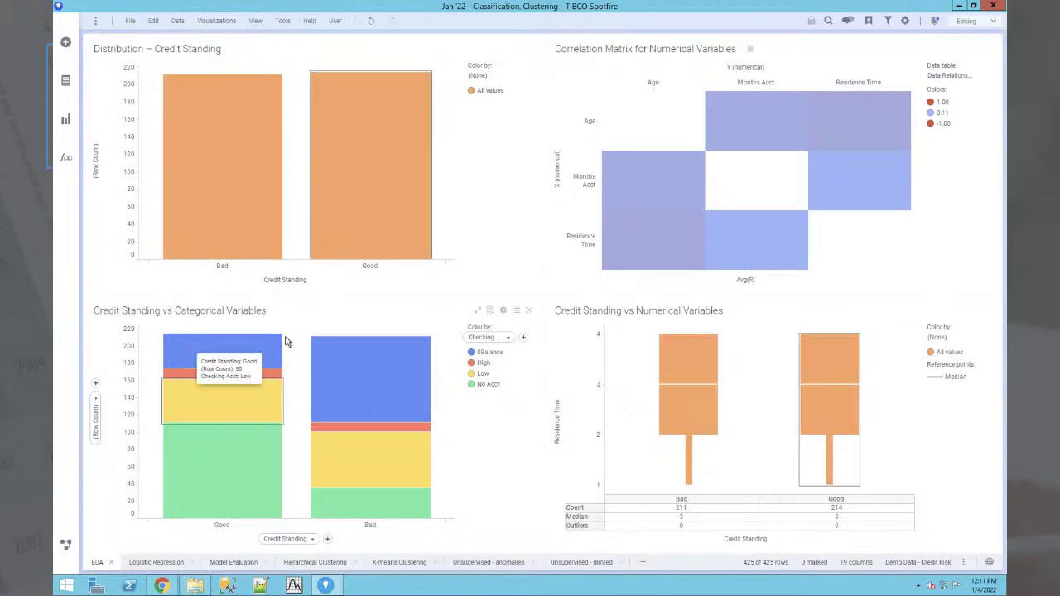
left_click(501, 337)
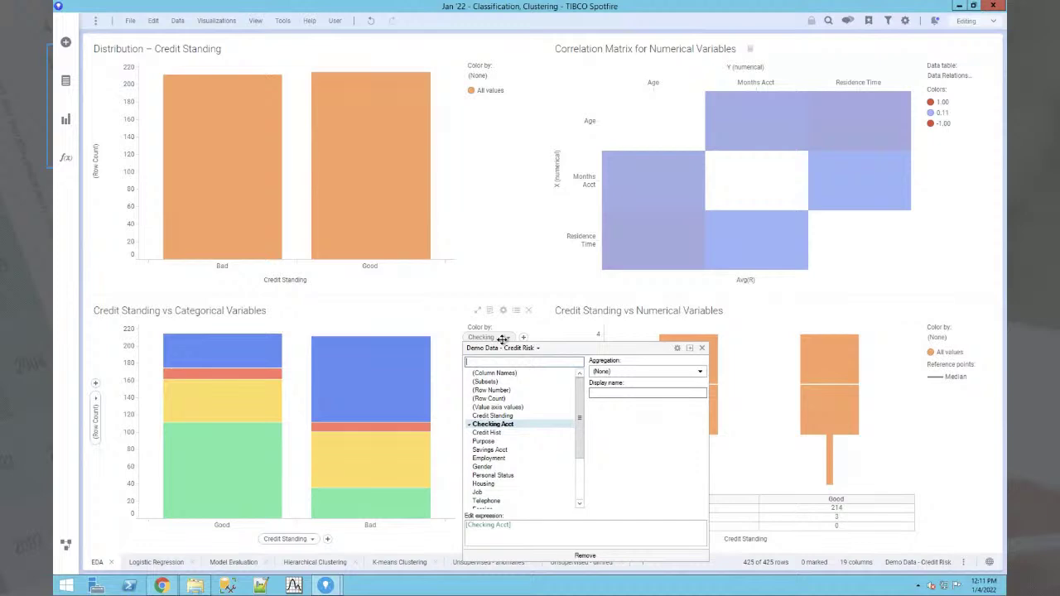
left_click(447, 430)
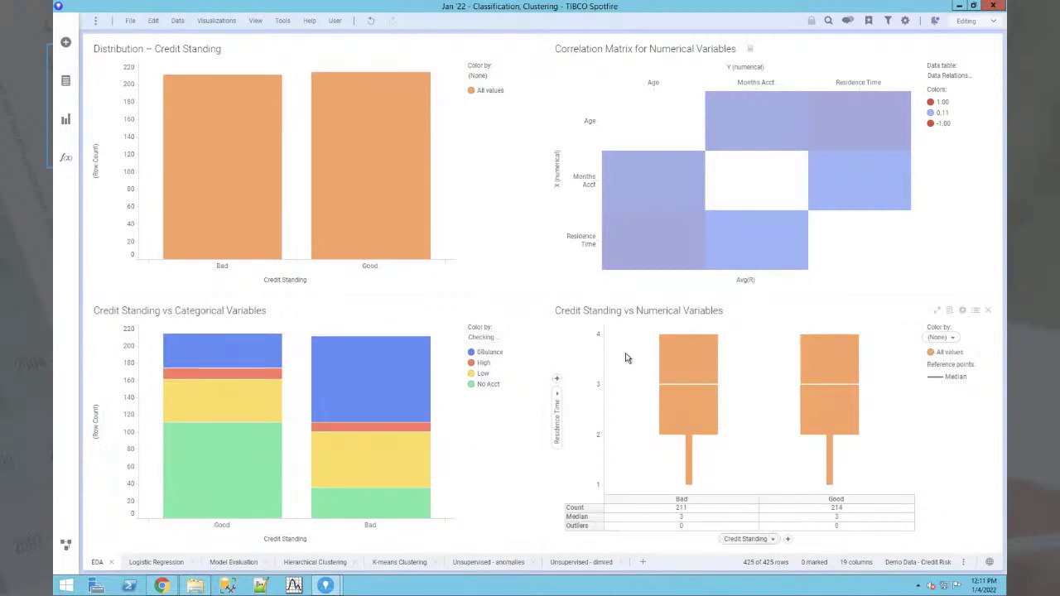
left_click(556, 395)
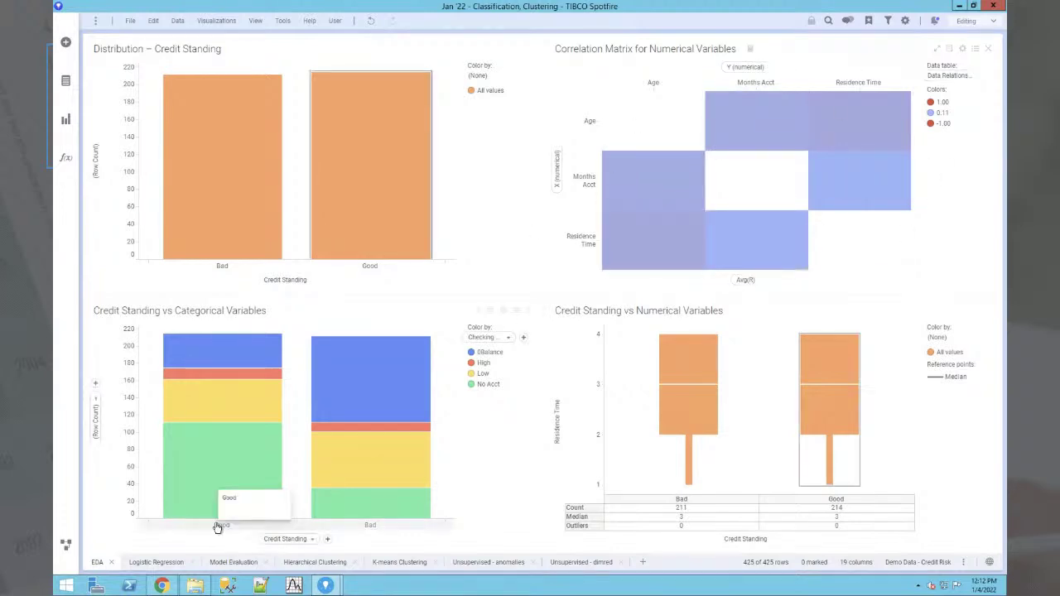
left_click(157, 563)
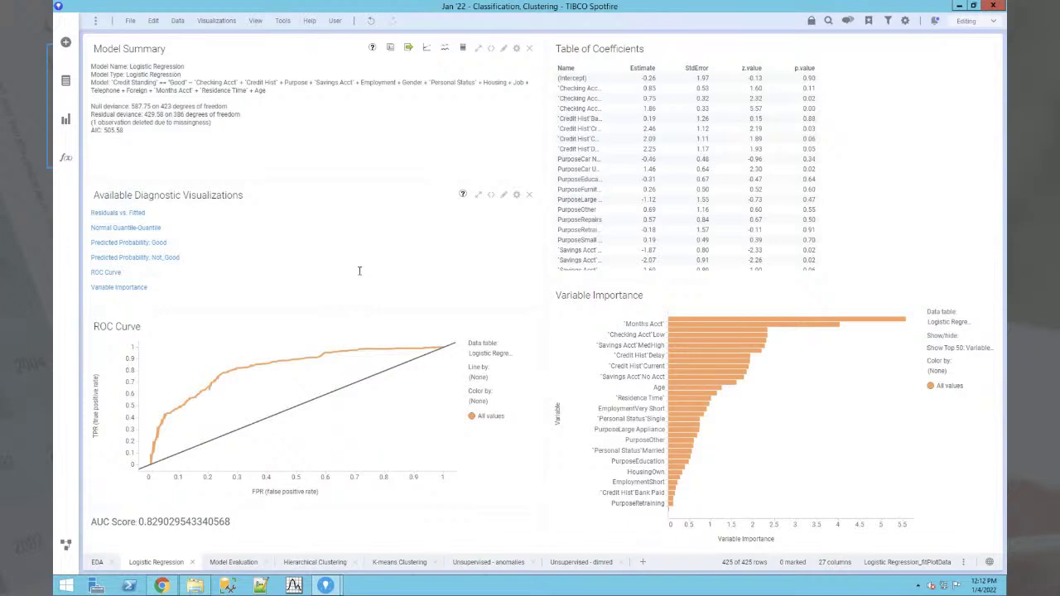
Start a classification model on the Demo Data - Credit Risk table, reviewing the methods and keeping Logistic Regression.
left_click(283, 21)
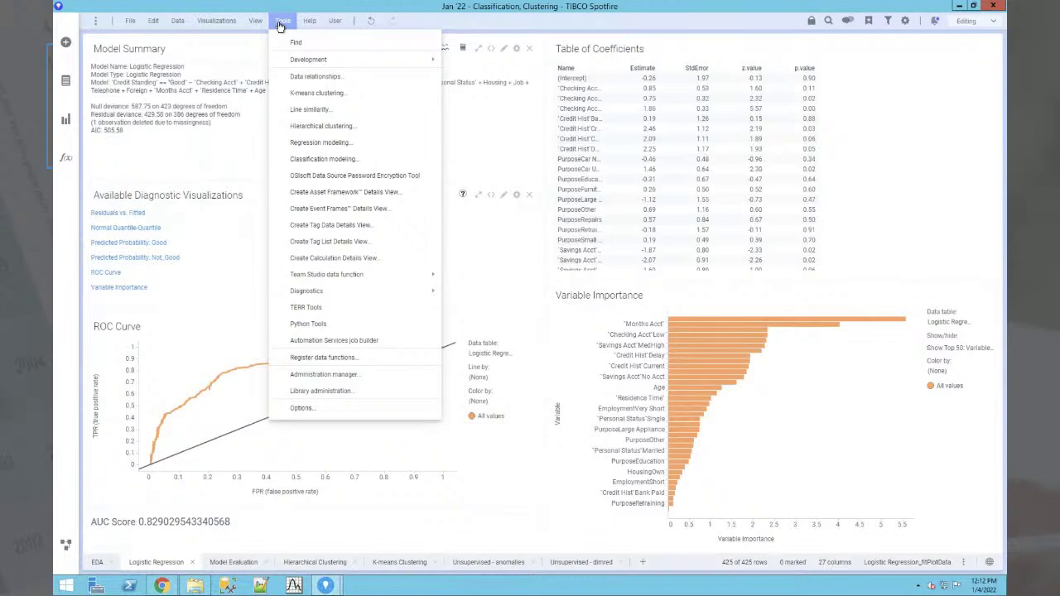
left_click(328, 160)
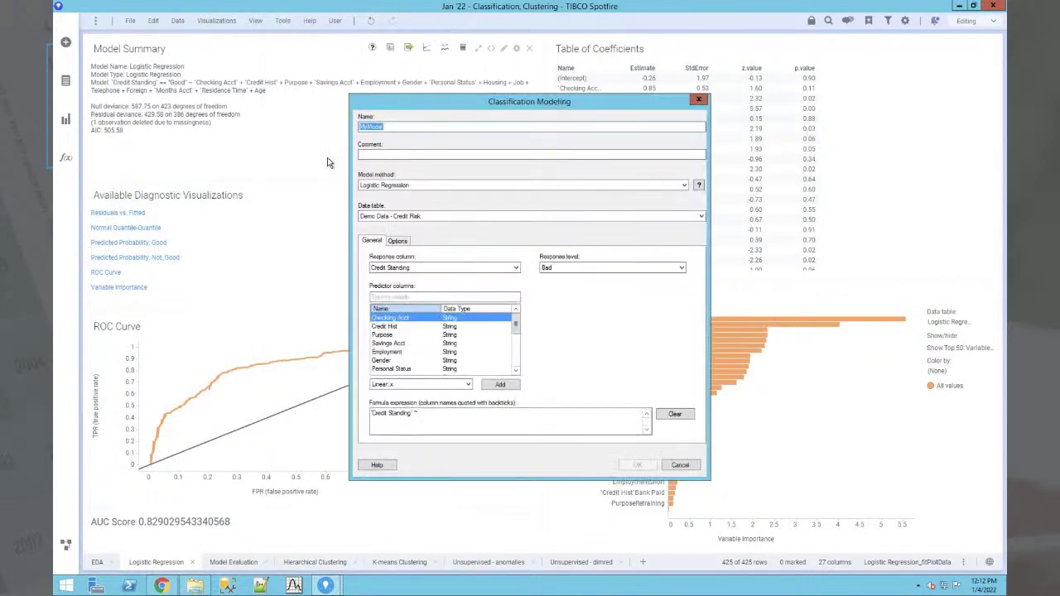
left_click(406, 125)
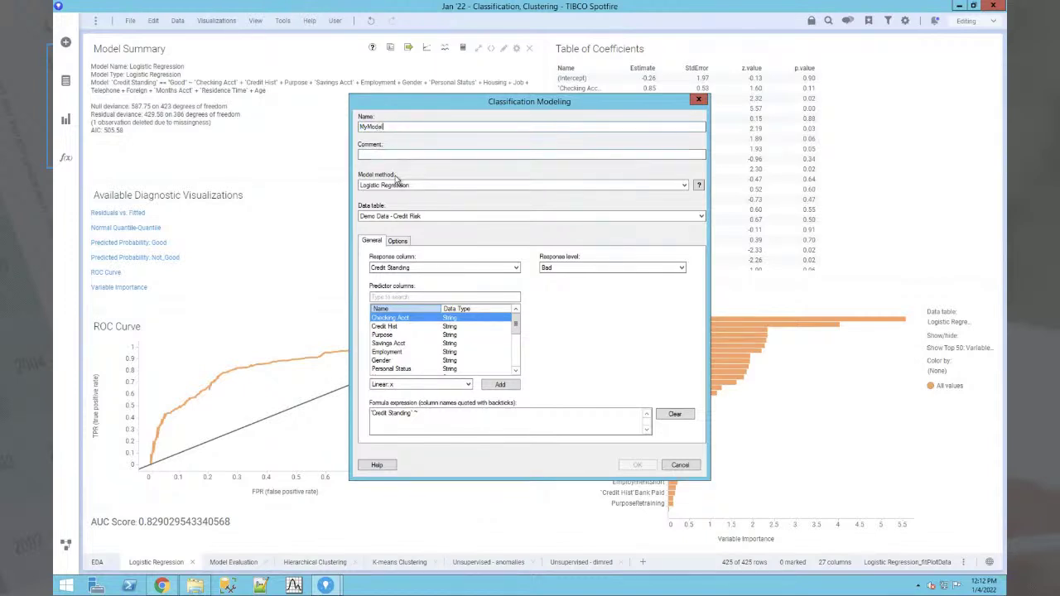
left_click(451, 185)
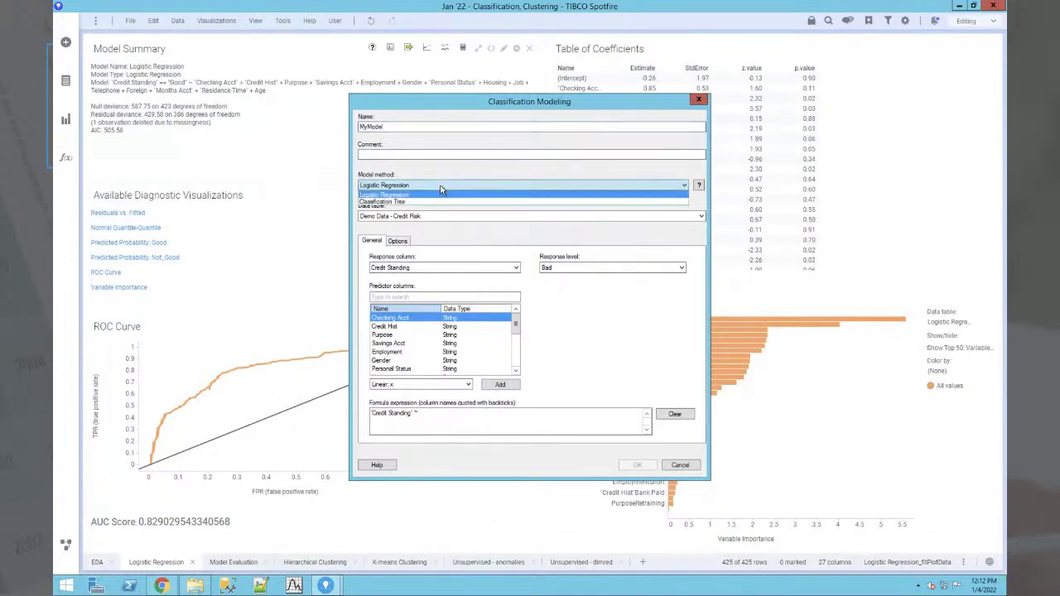
left_click(457, 234)
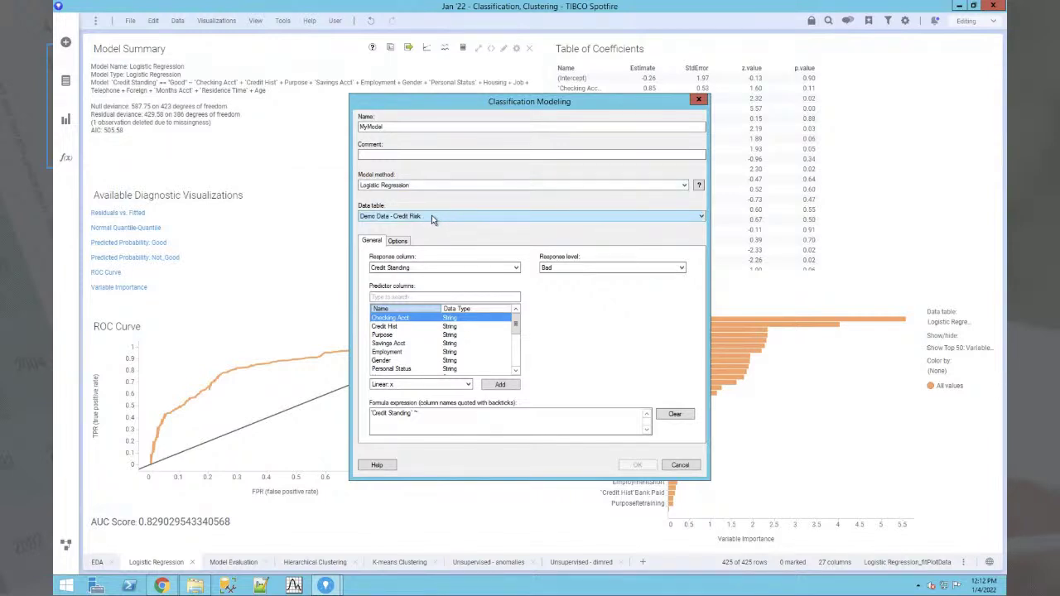
Choose Credit Standing as the response column and Good as the response level of the classification model.
left_click(456, 268)
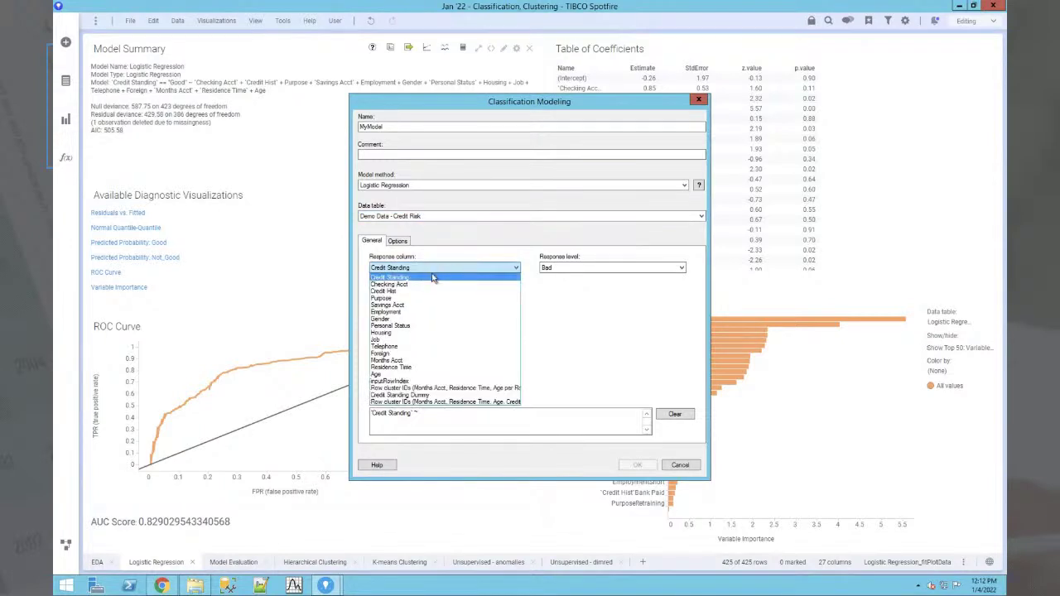
left_click(433, 278)
left_click(560, 269)
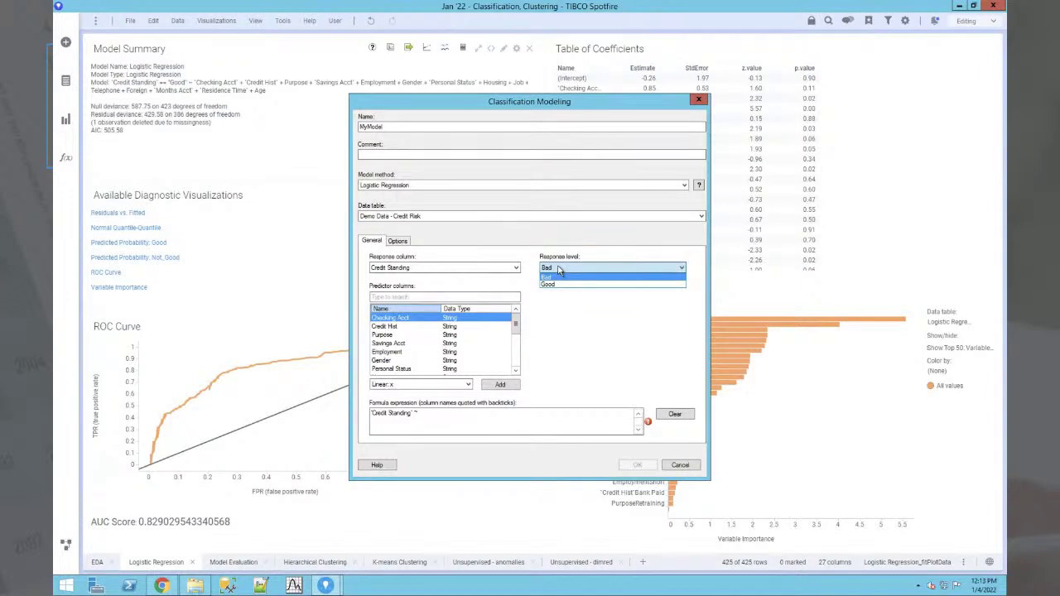
left_click(554, 284)
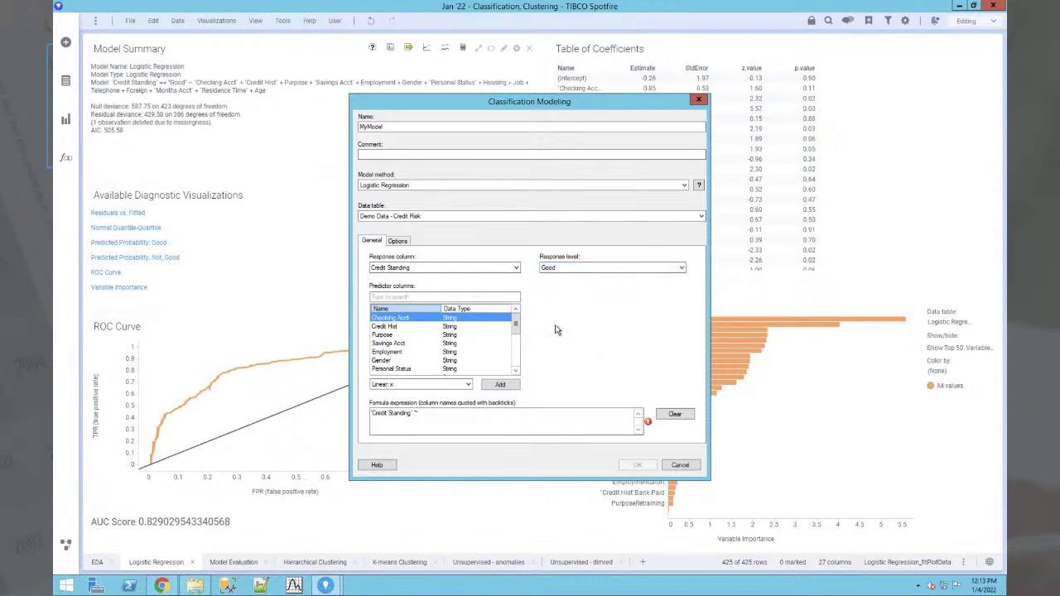
Add the columns Checking Acct through Age as linear predictors, and close the modeling dialog without creating the model.
left_click(440, 414)
left_click_drag(515, 328, 514, 354)
left_click(454, 354, "shift")
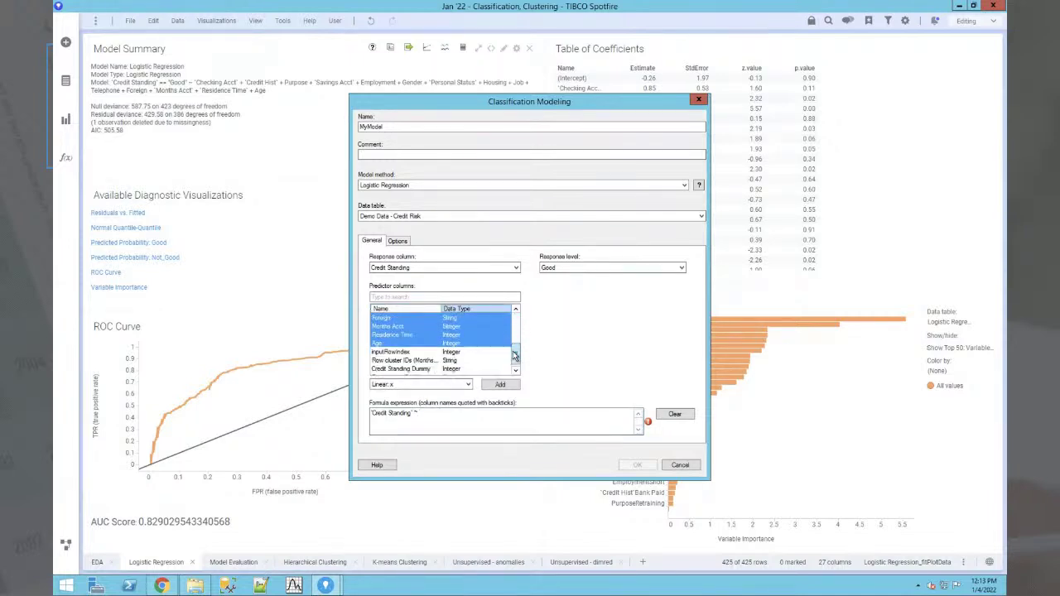
left_click(499, 387)
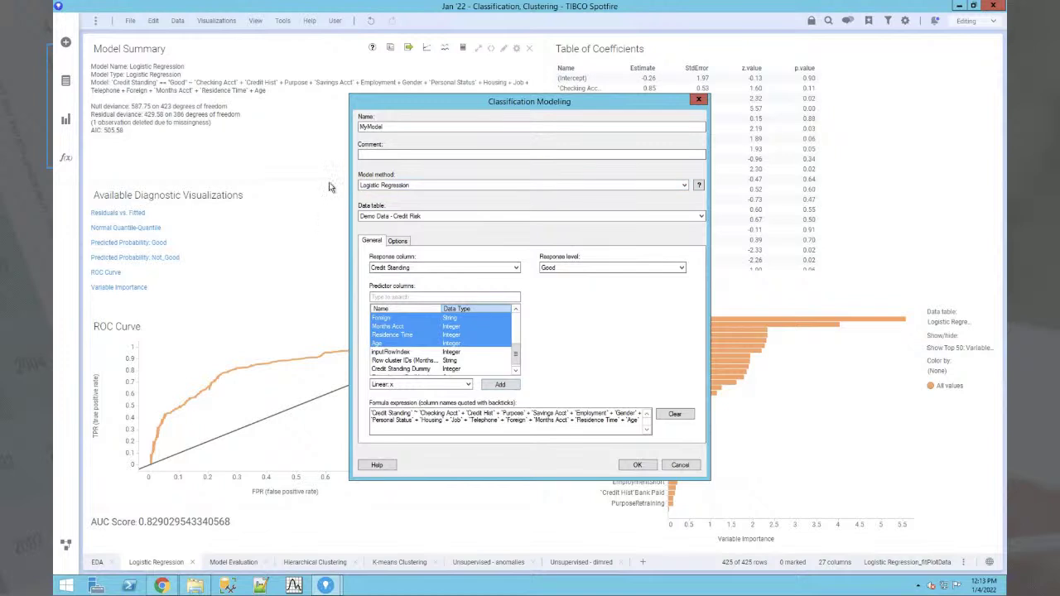
left_click(698, 101)
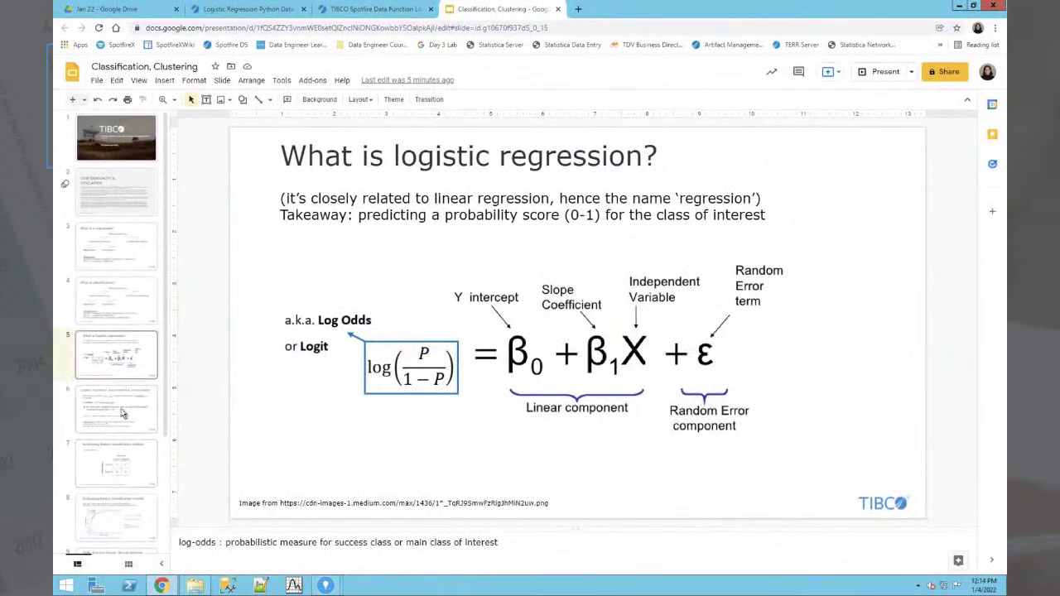
Read the slide on logistic regression assumptions and interpretation in the Google Slides presentation.
left_click(122, 411)
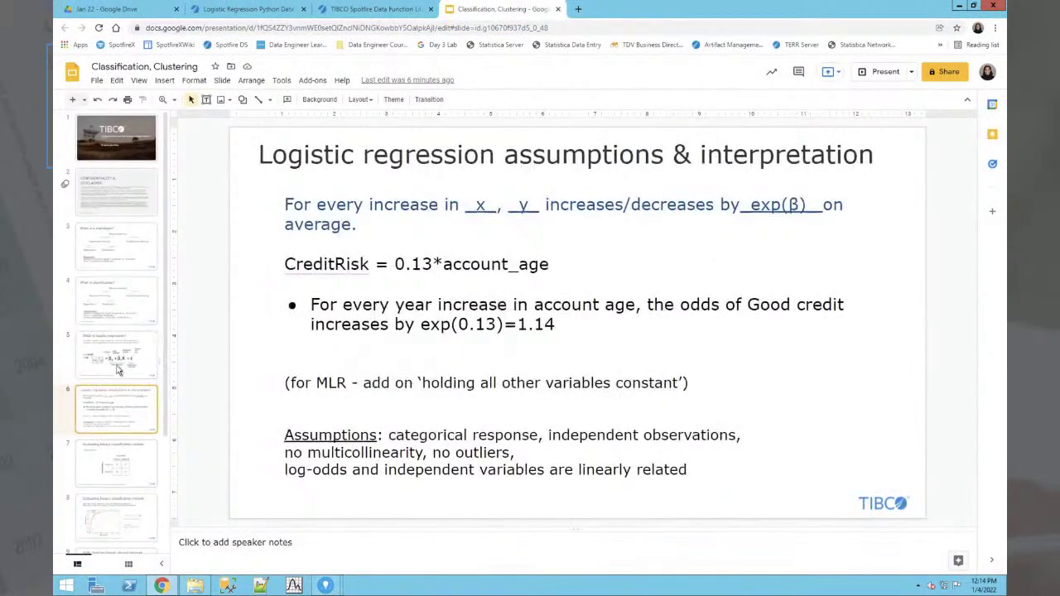
scroll(174, 358, "down", 1)
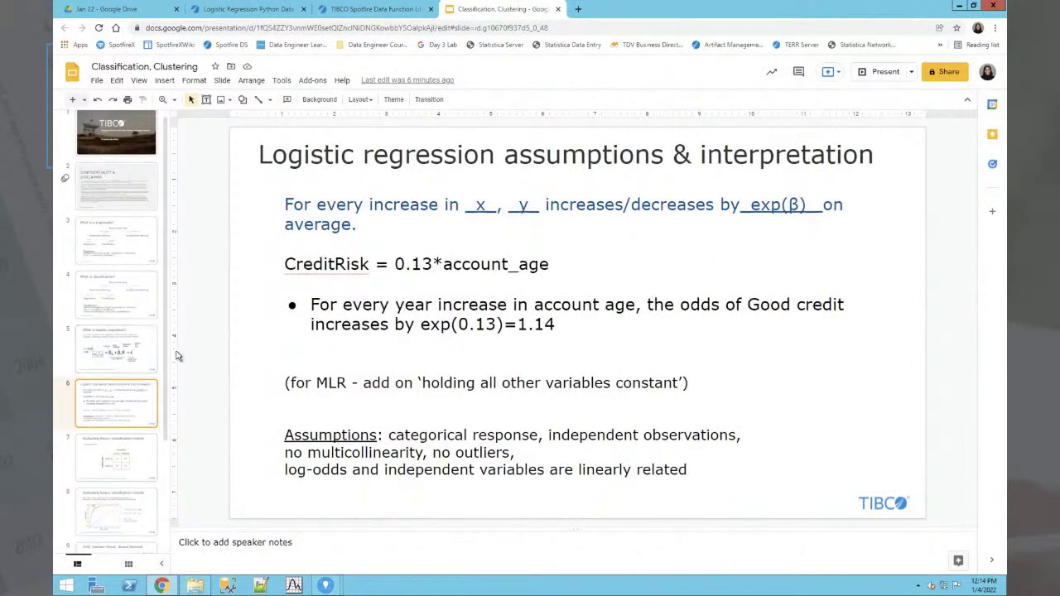
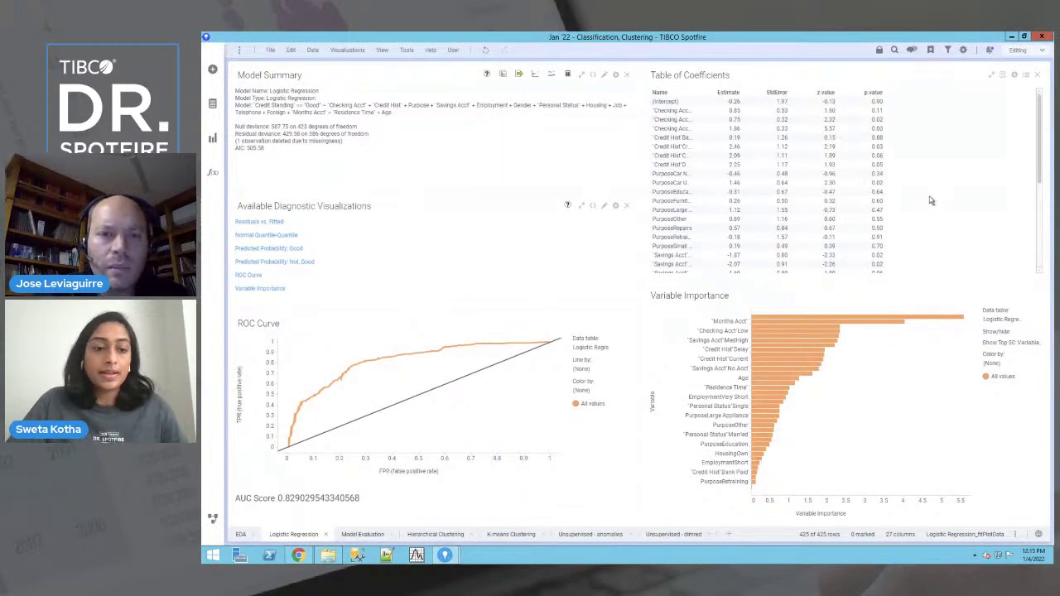
Start a Logistic Regression classification model in Spotfire for Credit Standing, adding the columns Checking Acct through Age as linear predictors.
left_click(407, 50)
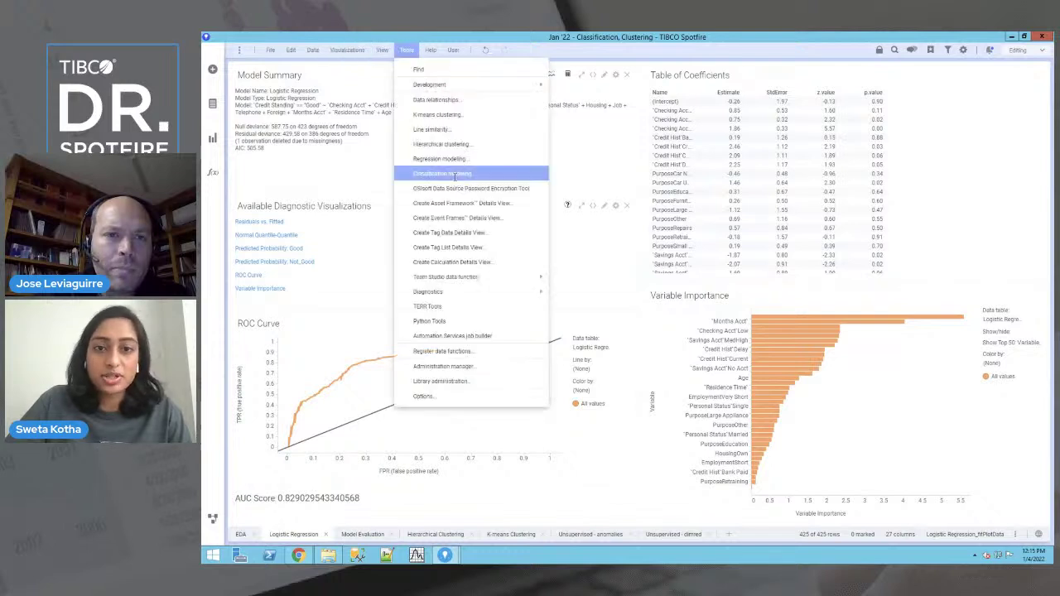
left_click(454, 180)
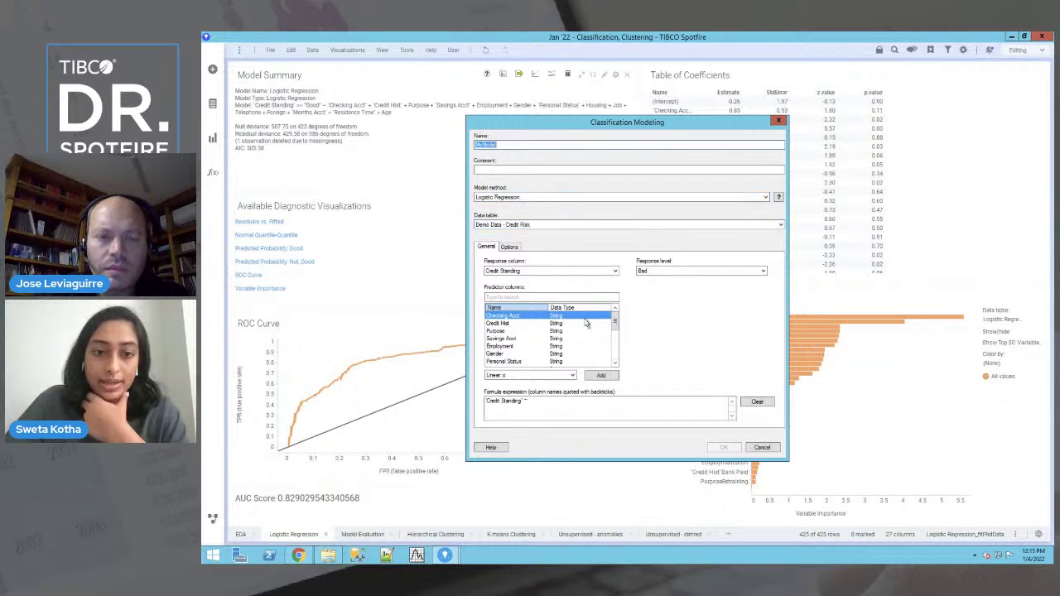
left_click_drag(615, 328, 615, 349)
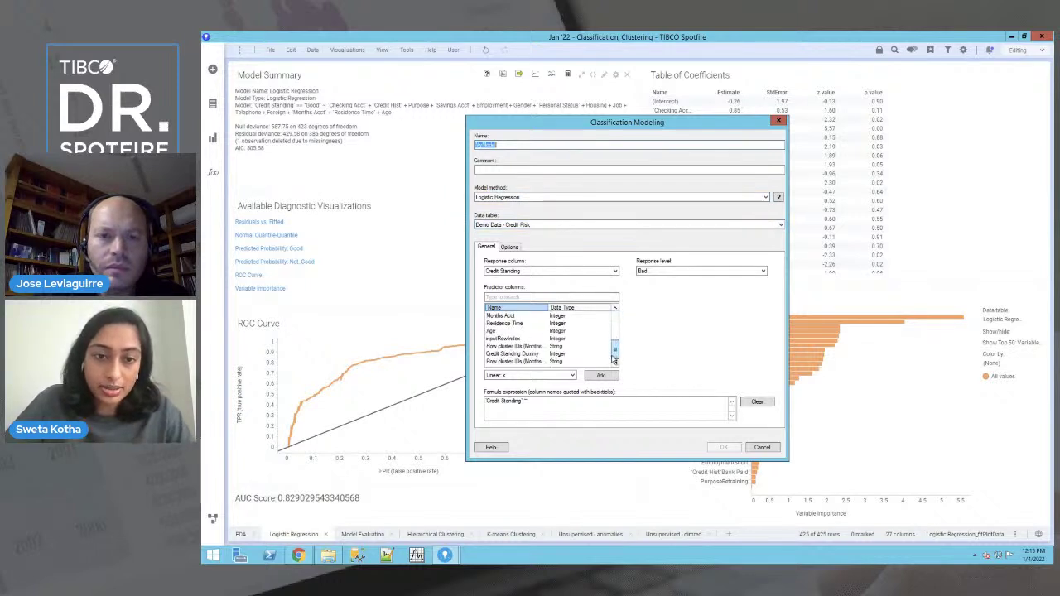
left_click(538, 331, "shift")
left_click(601, 375)
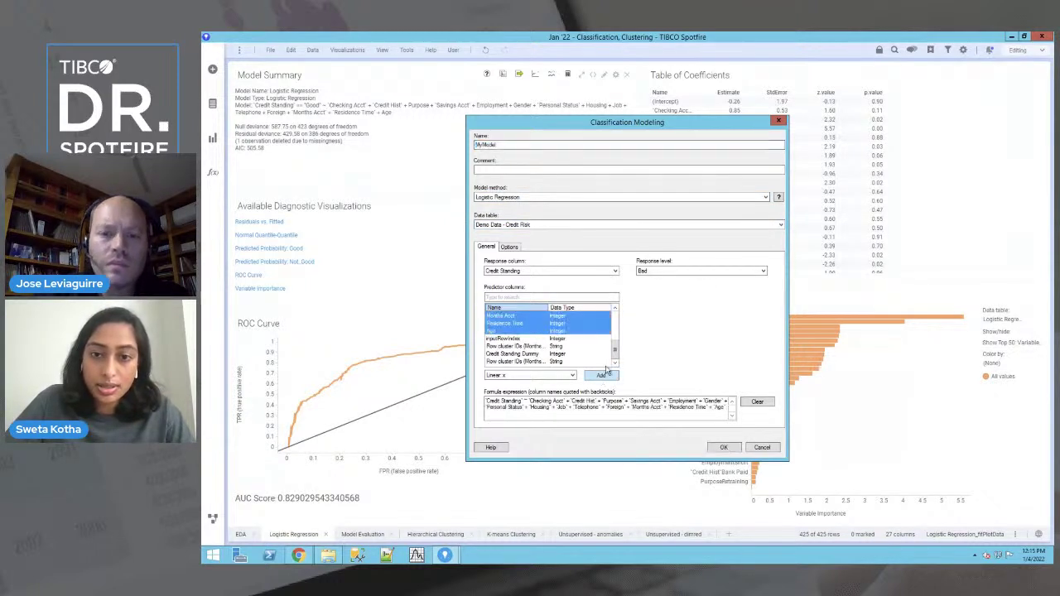
Set the response level to Good and create the classification model named MyModel.
left_click(687, 274)
left_click(671, 286)
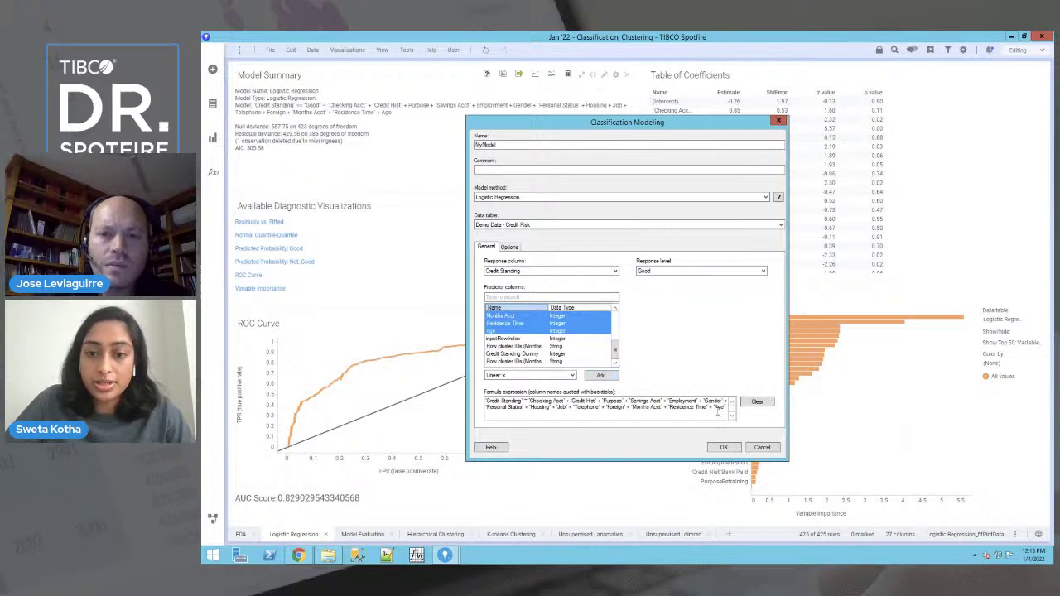
left_click(722, 448)
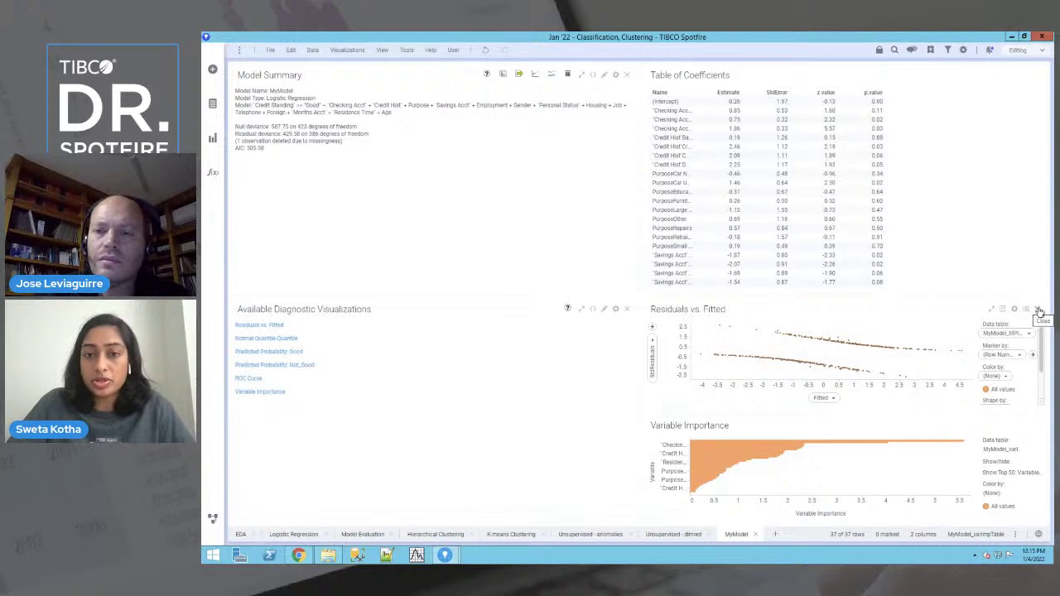
Remove the Residuals vs. Fitted plot from the MyModel page and enlarge the Variable Importance chart upward.
left_click(1038, 311)
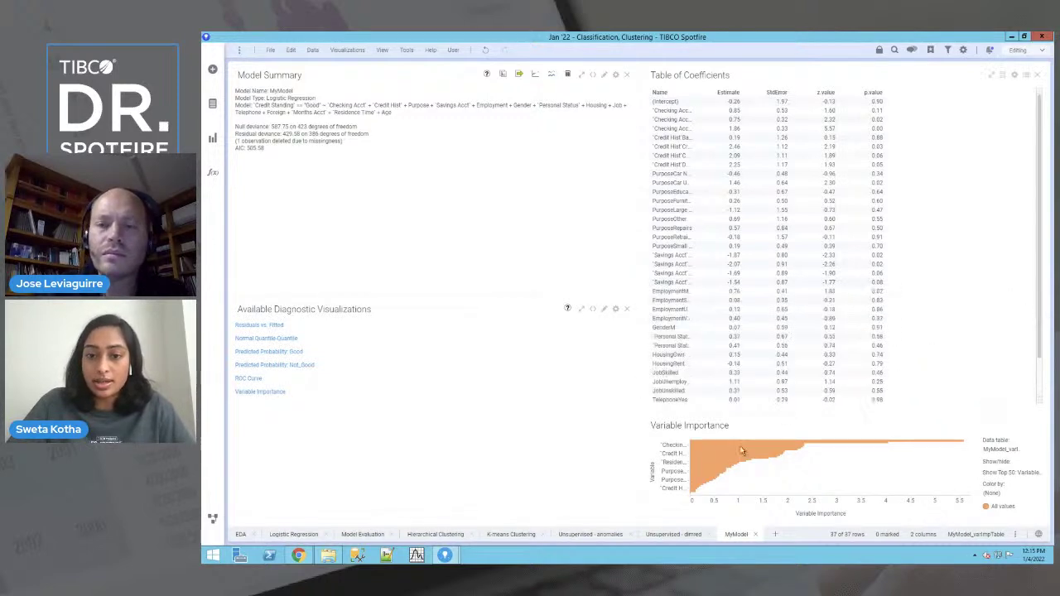
left_click_drag(736, 411, 735, 308)
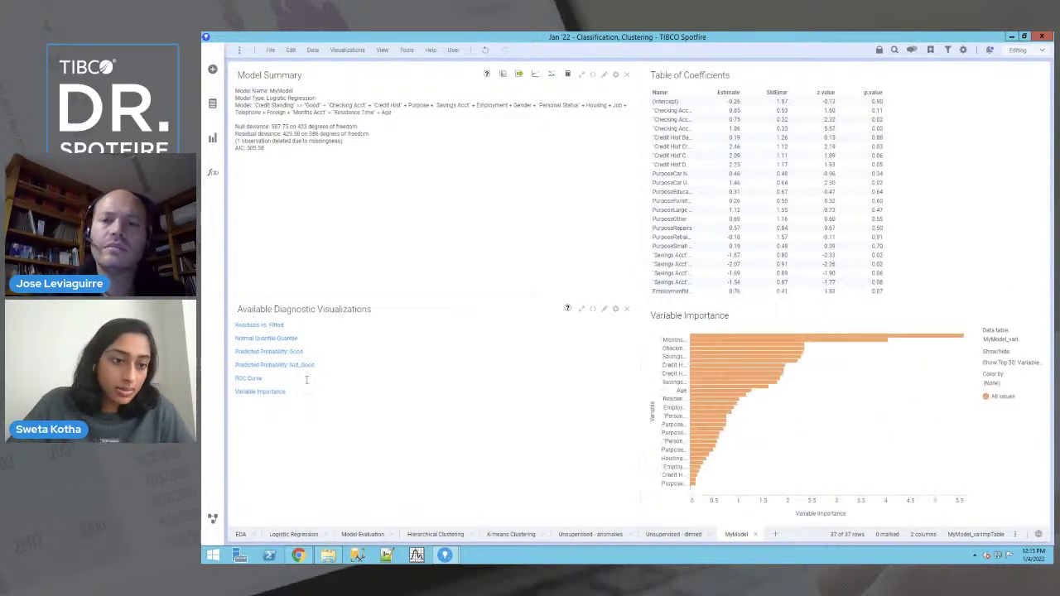
Add the ROC Curve diagnostic plot and arrange it directly below the Available Diagnostic Visualizations text area.
left_click(247, 378)
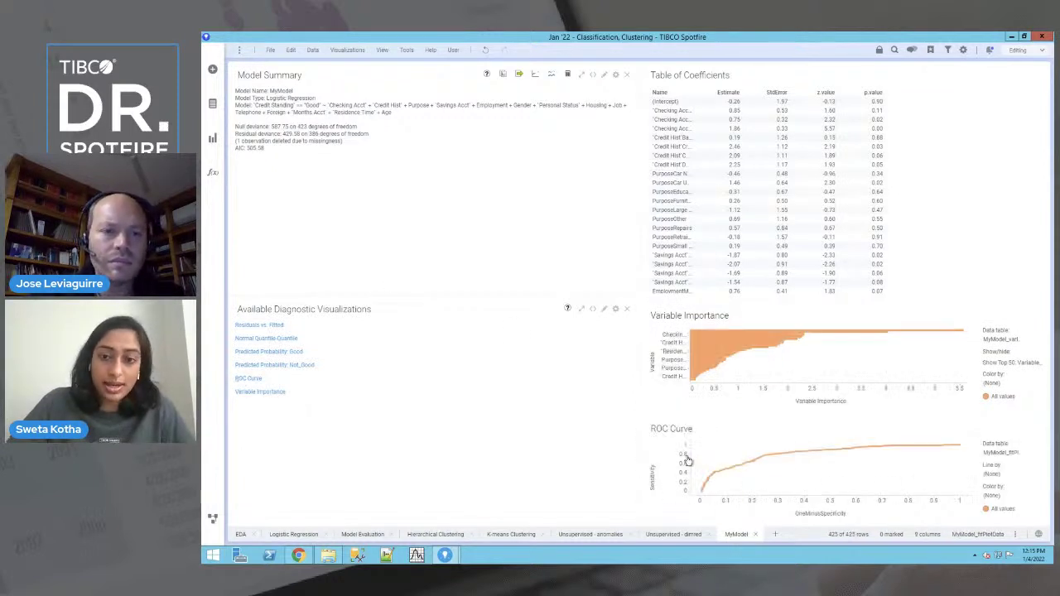
left_click_drag(491, 429, 434, 426)
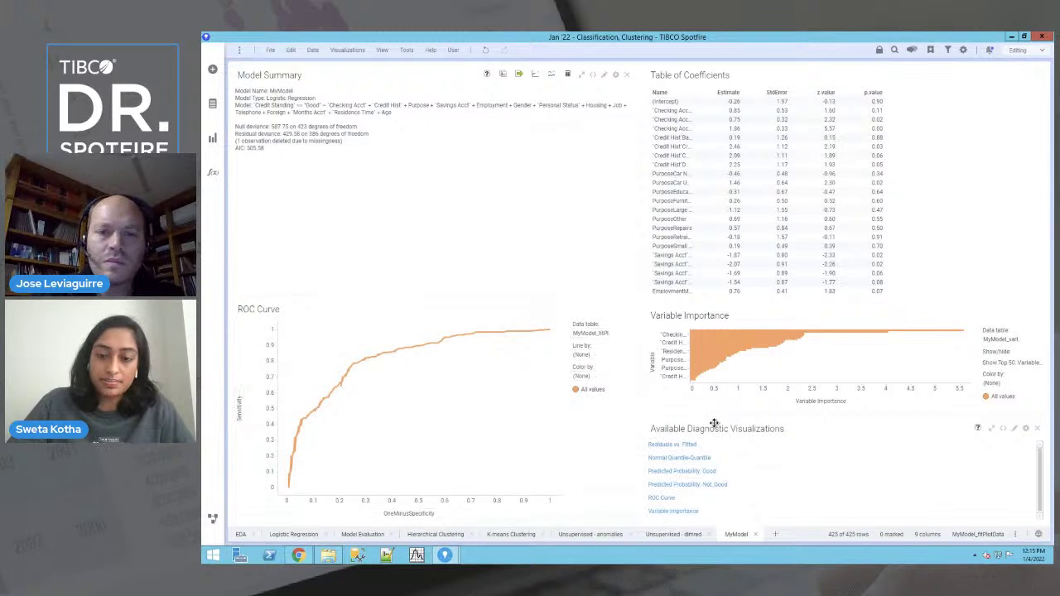
left_click_drag(307, 309, 420, 331)
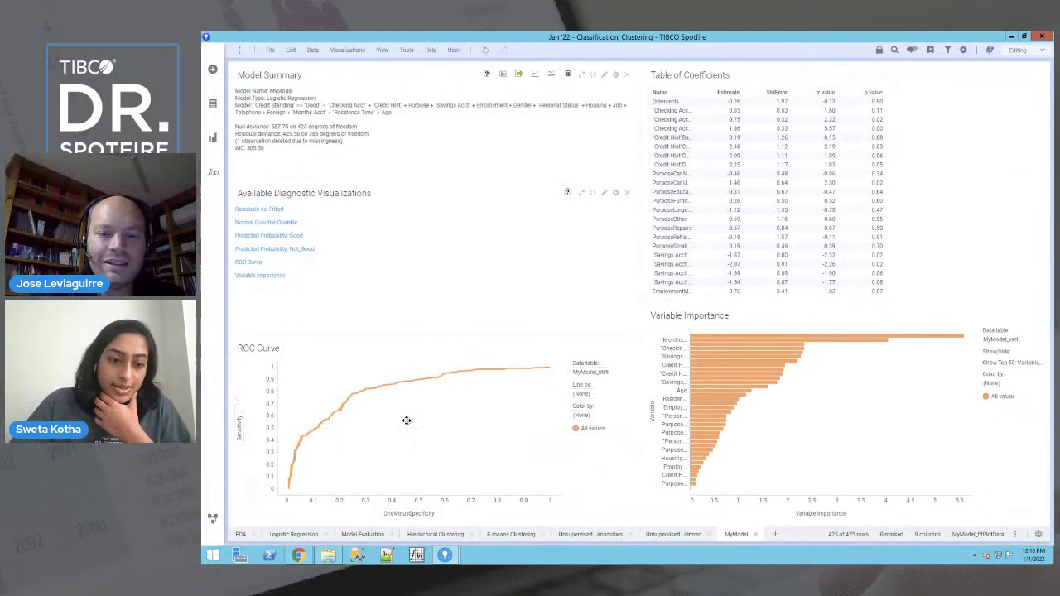
Show the Logistic Regression page, and switch to Google Slides to review the logistic regression assumptions and interpretation slide.
left_click(282, 535)
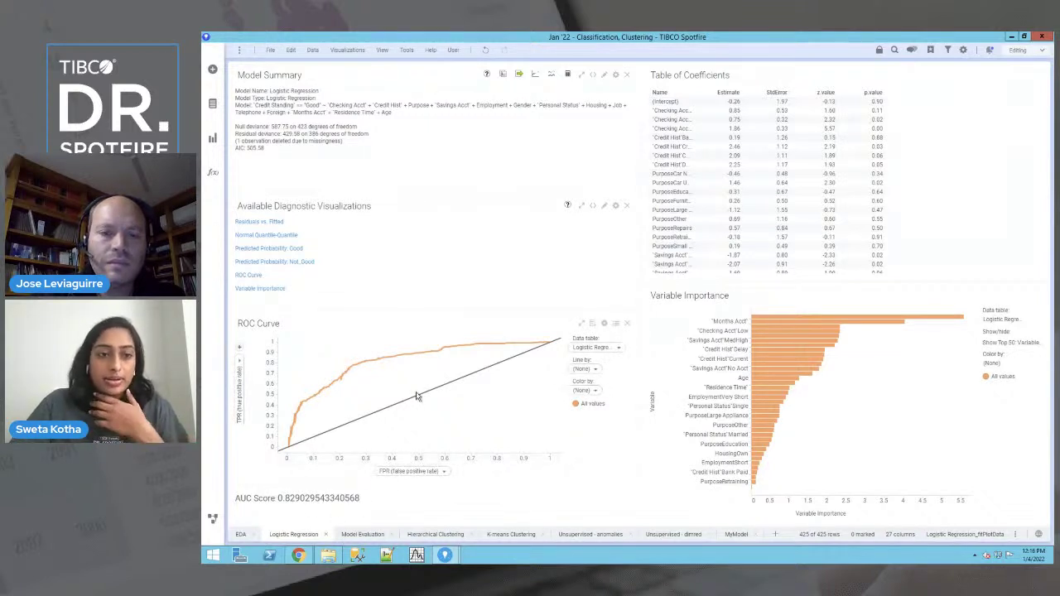
left_click(297, 553)
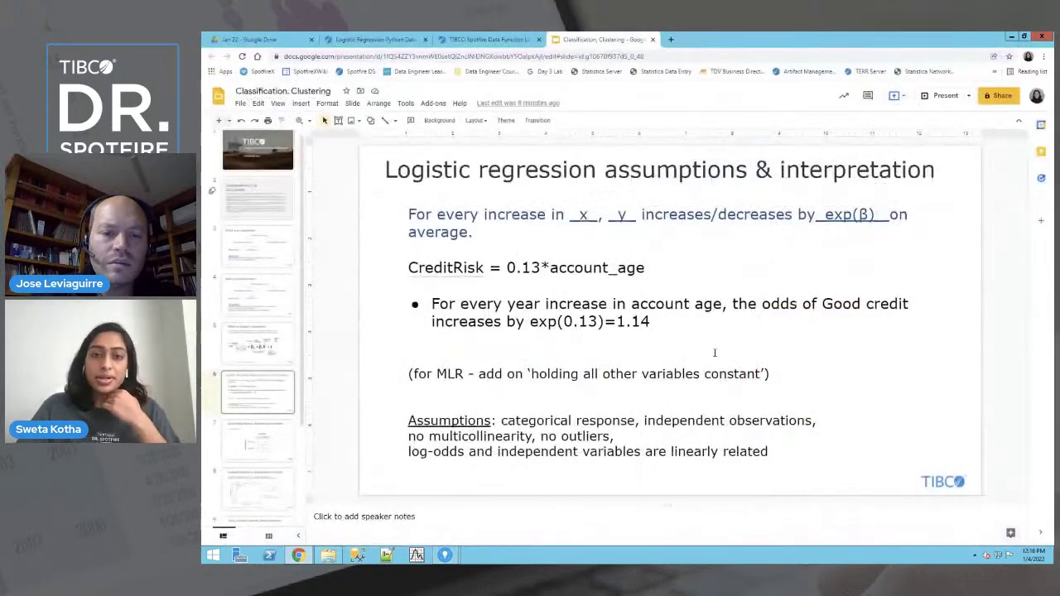
left_click(502, 423)
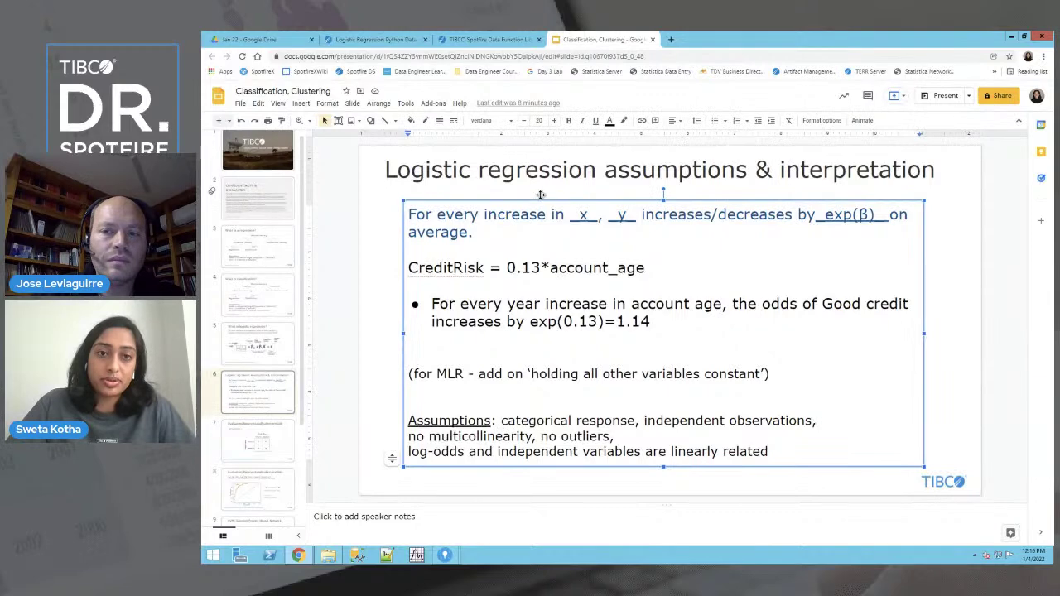
left_click(347, 306)
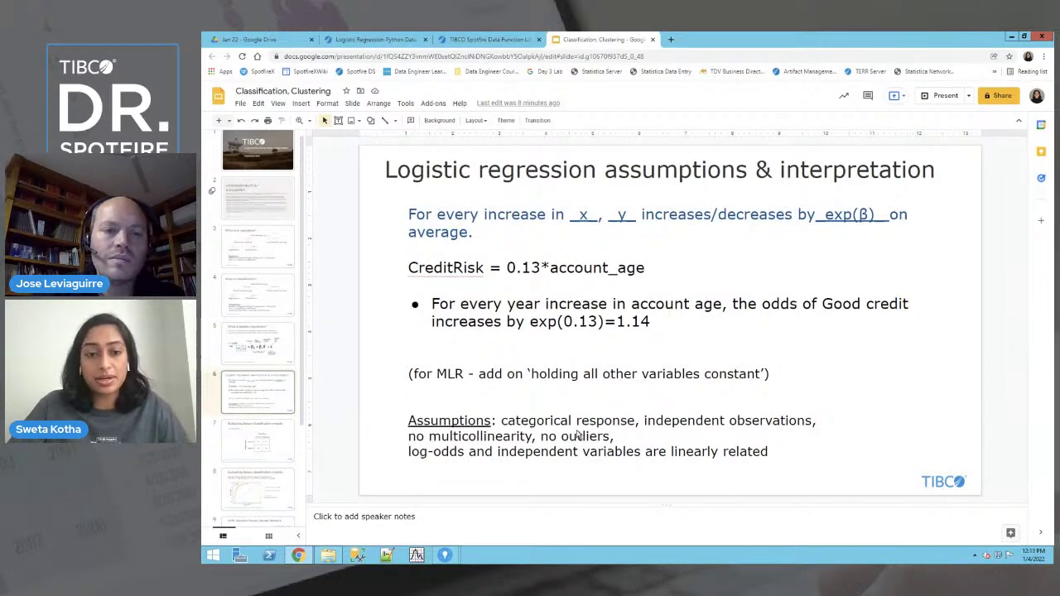
left_click(465, 439)
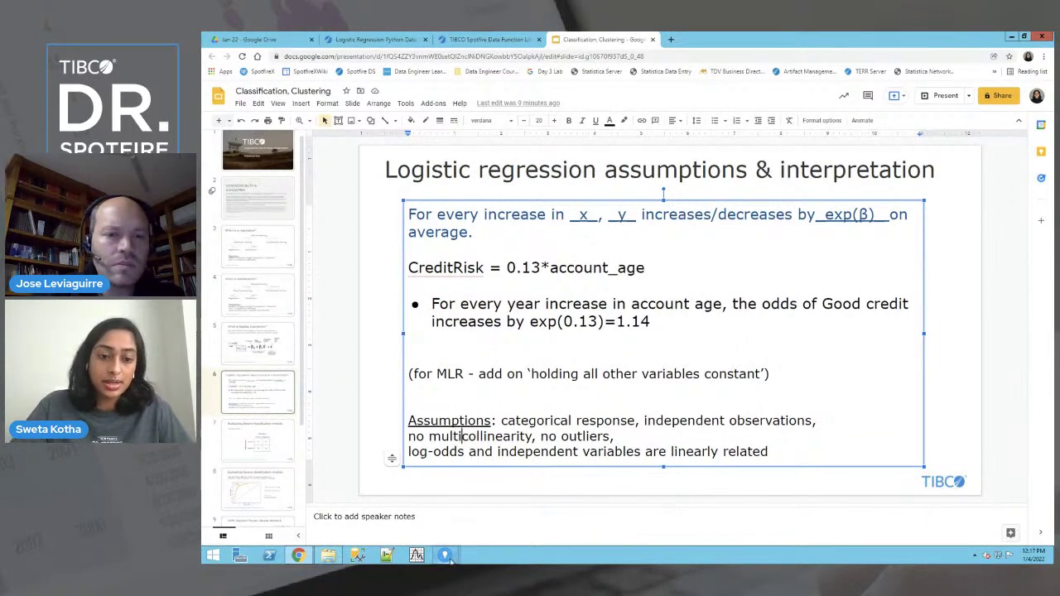
Switch back to Spotfire and examine the pairwise correlations of Age, Months Acct and Residence Time on the EDA page.
mouse_move(444, 555)
left_click(503, 502)
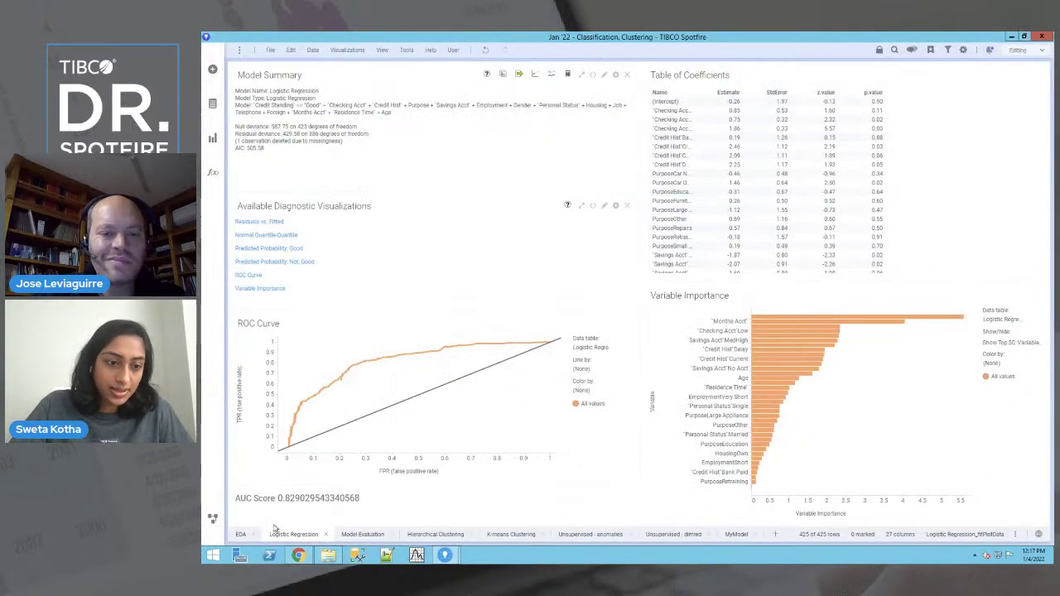
left_click(240, 534)
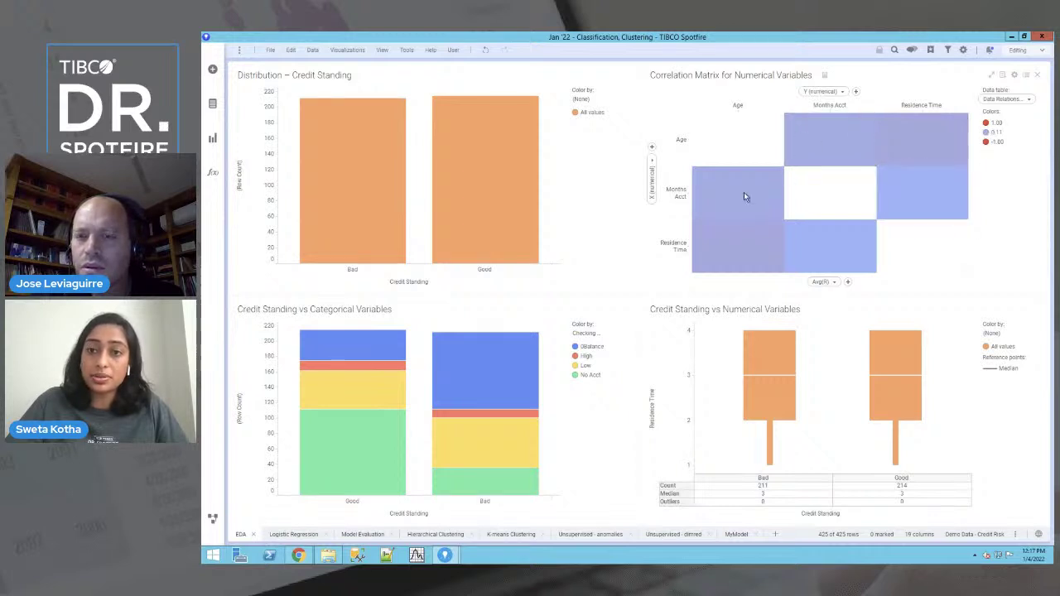
mouse_move(731, 212)
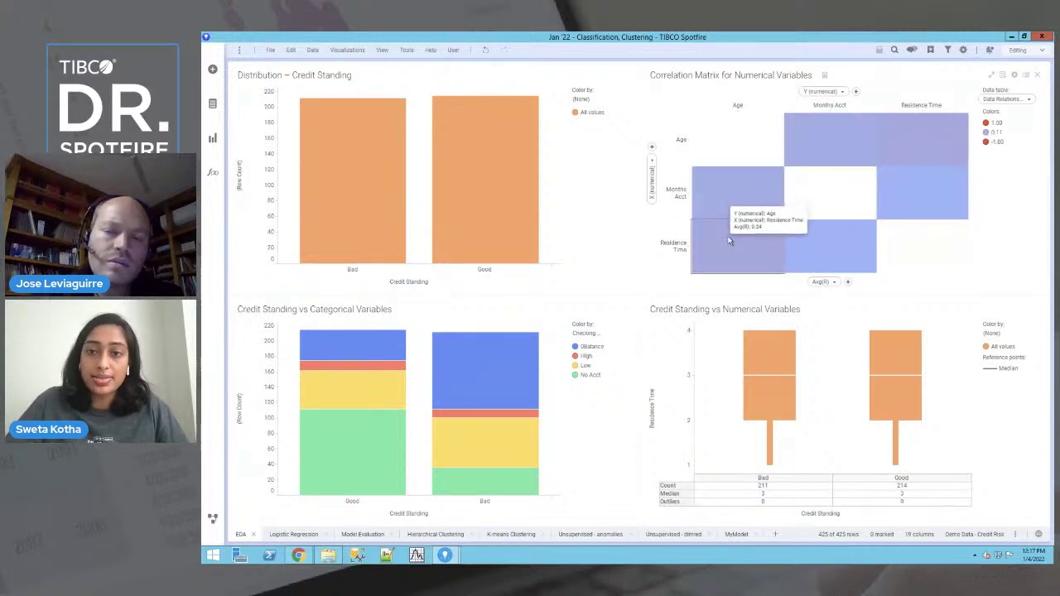
mouse_move(823, 253)
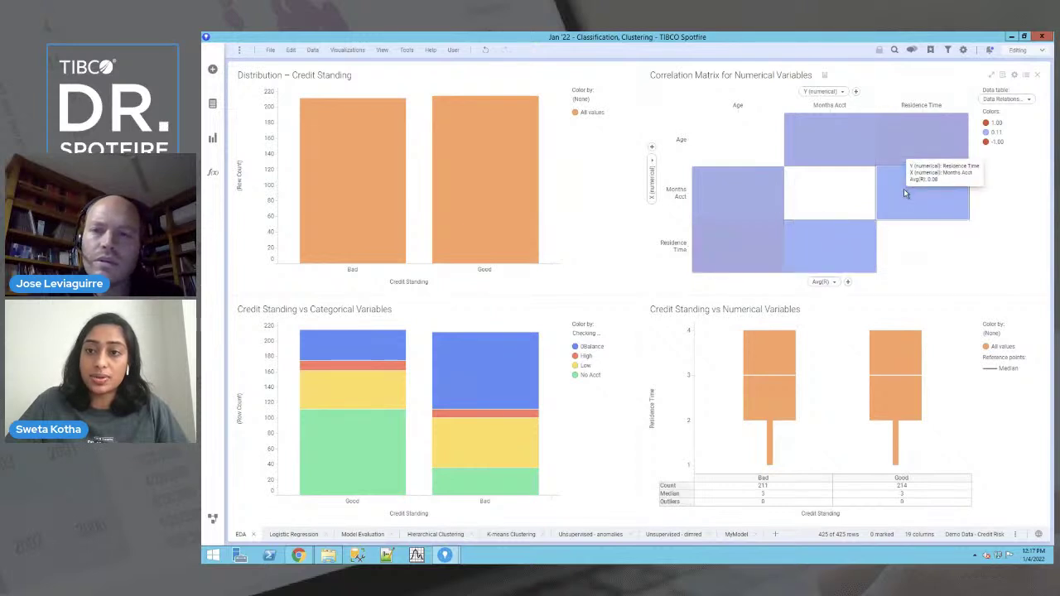
mouse_move(902, 154)
mouse_move(831, 145)
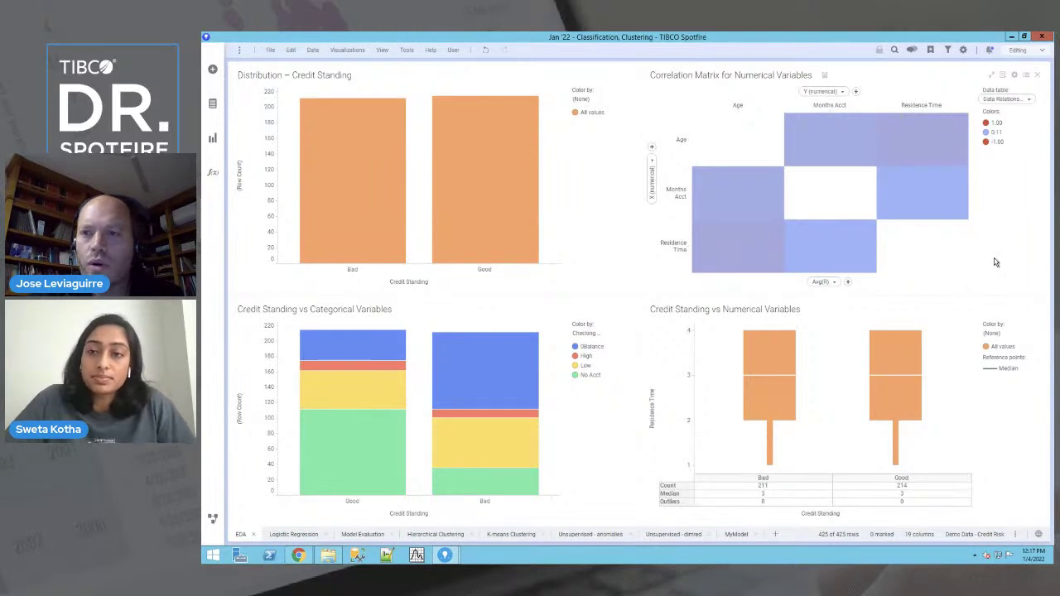
Set the middle point of the Correlation Matrix's color gradient to 0 and close its properties.
left_click(1014, 74)
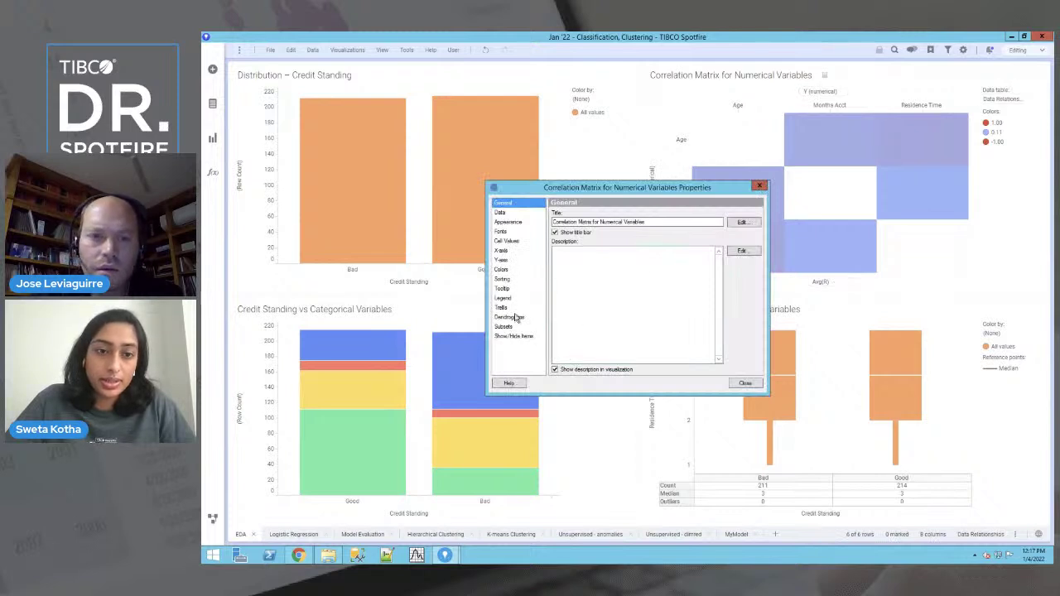
left_click(507, 241)
left_click(502, 270)
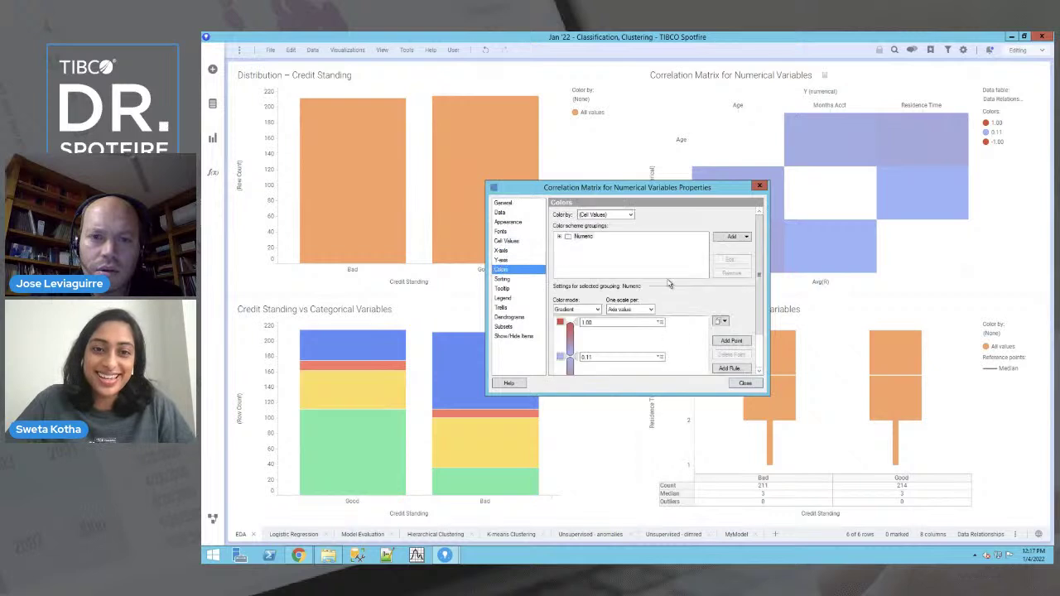
left_click_drag(760, 279, 760, 318)
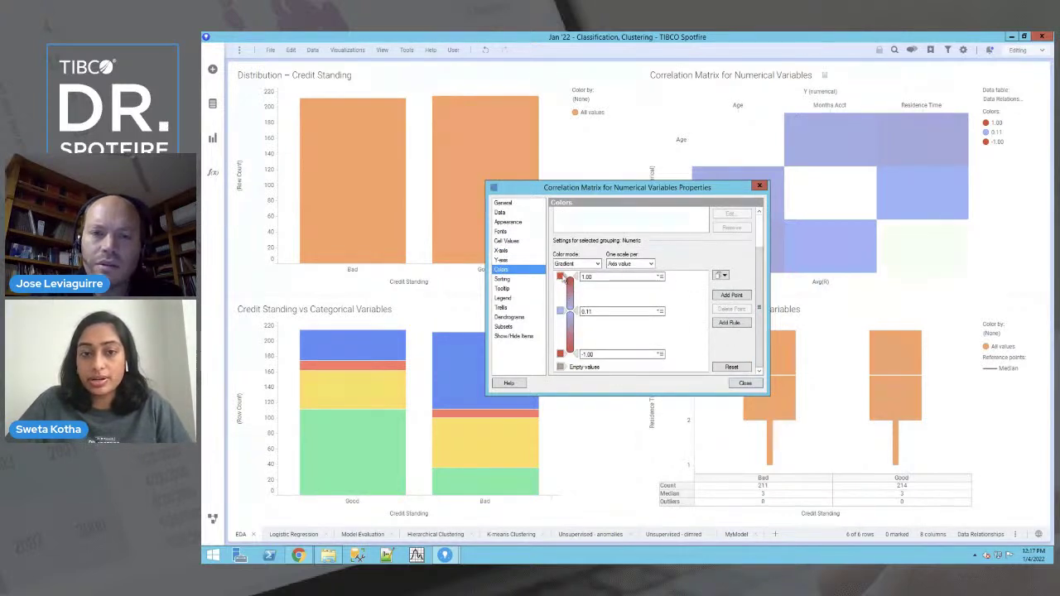
left_click(591, 277)
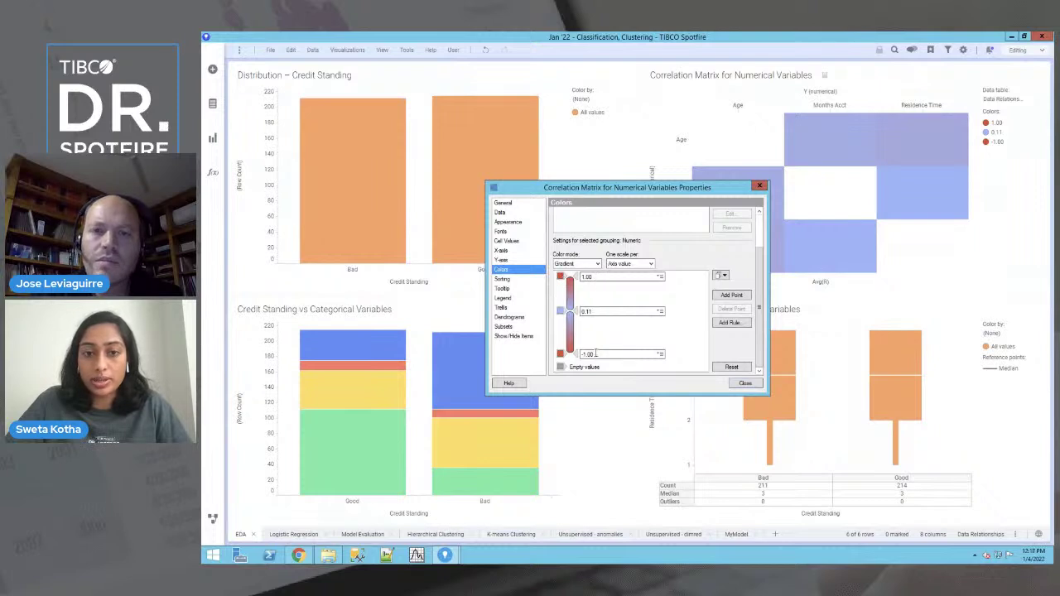
left_click_drag(593, 312, 573, 313)
type("0")
key("Return")
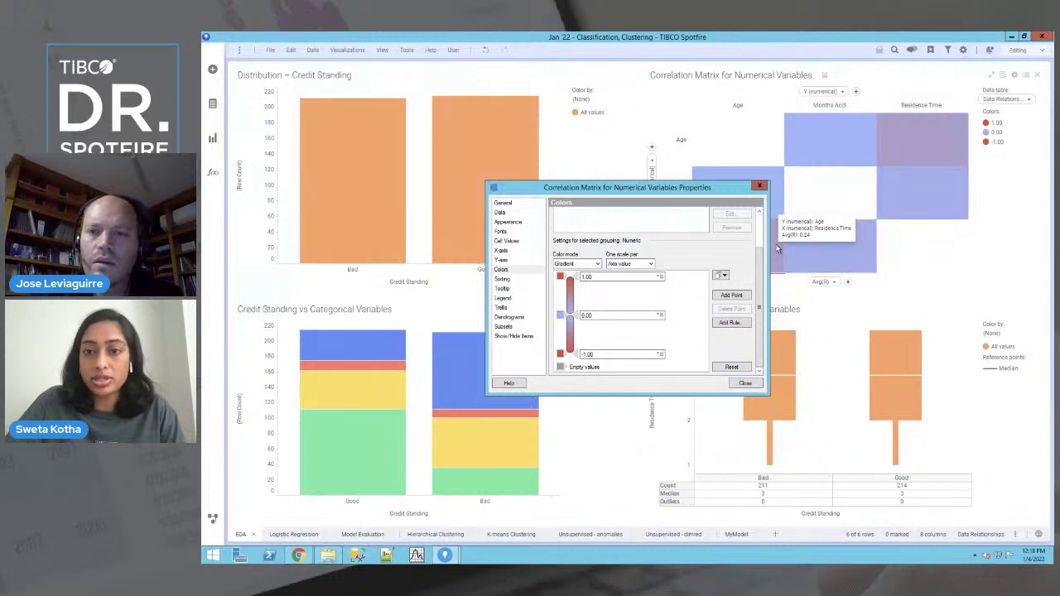
left_click(759, 186)
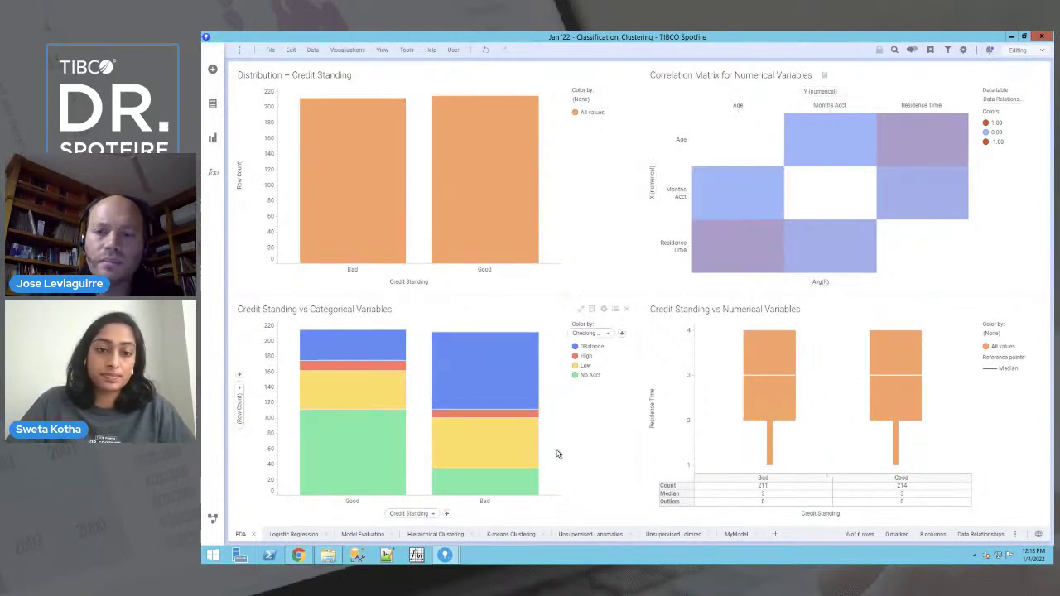
Switch to Google Slides and return to the logistic regression assumptions and interpretation slide.
left_click(298, 555)
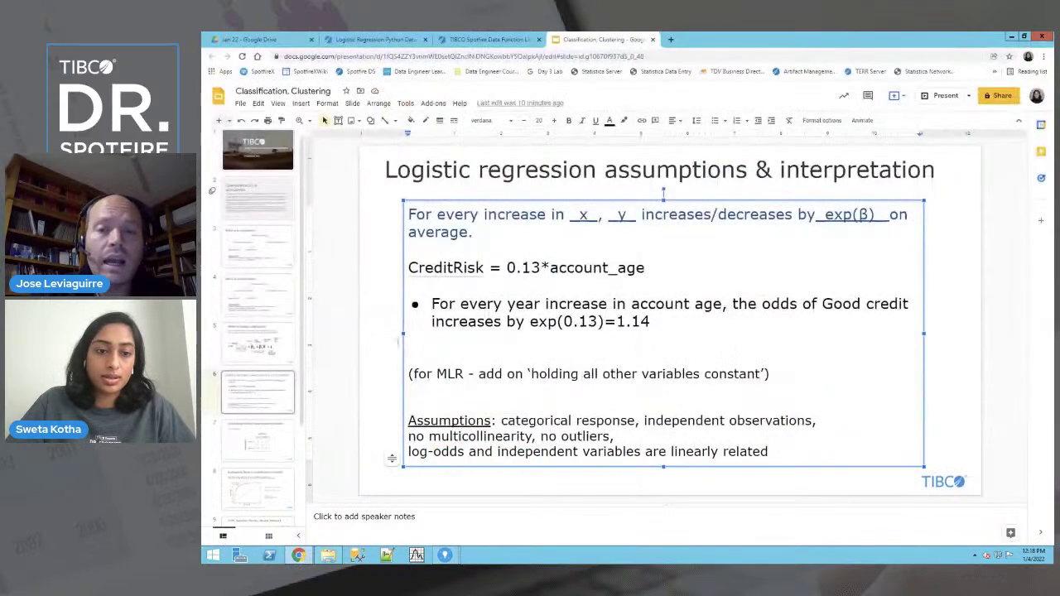
left_click(335, 340)
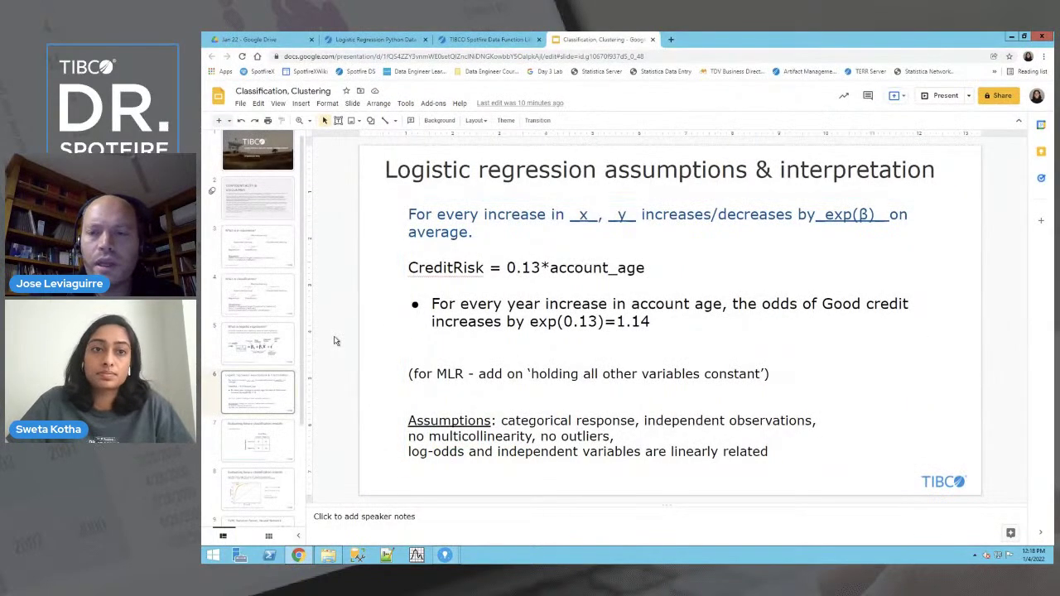
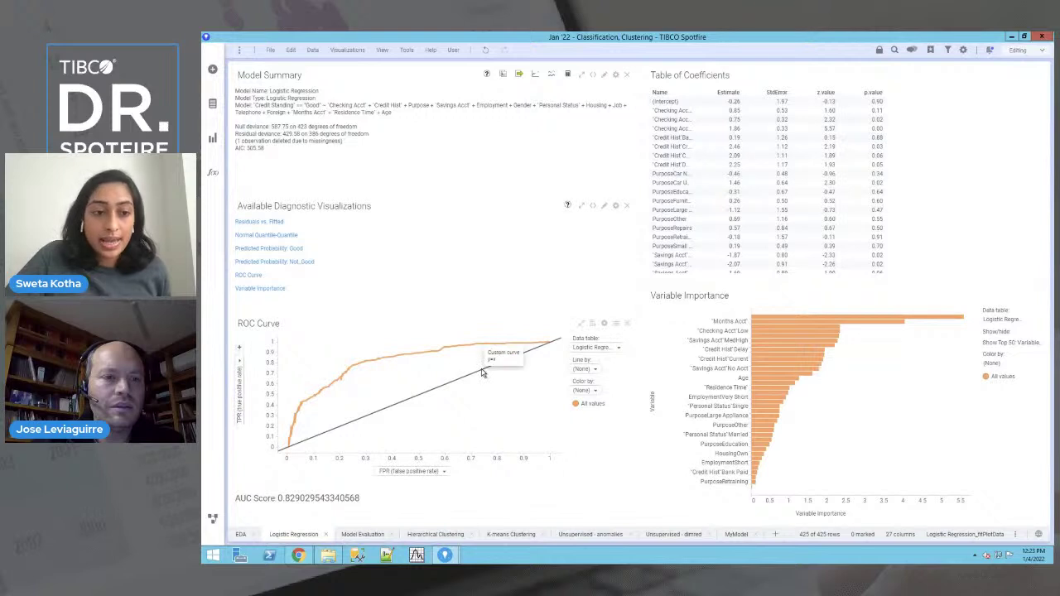
Compare the ROC Curve on Spotfire's Logistic Regression page with the AUC-ROC slide in Google Slides.
left_click(335, 384)
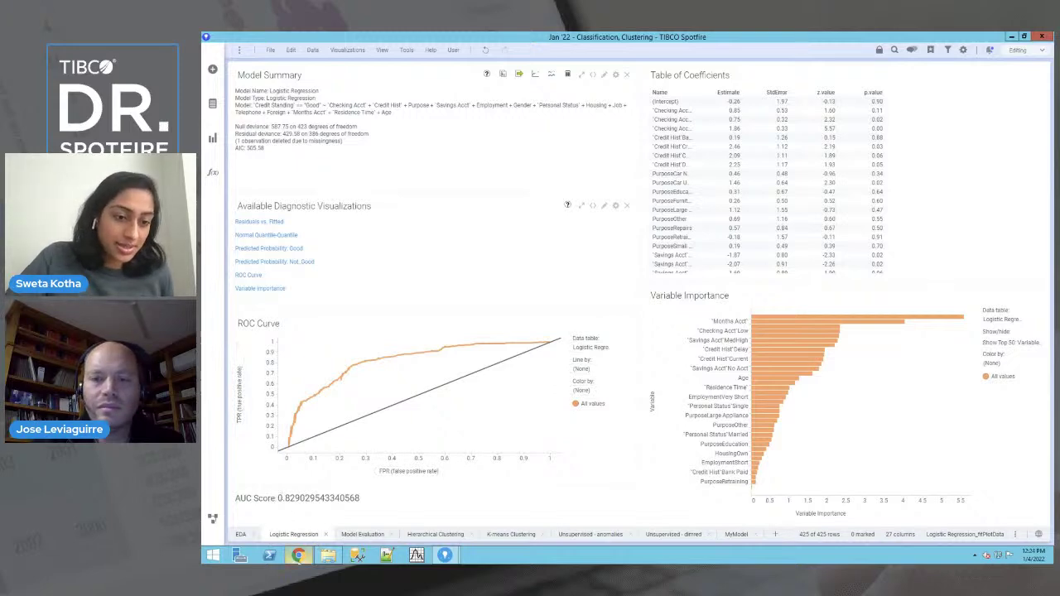
left_click(303, 554)
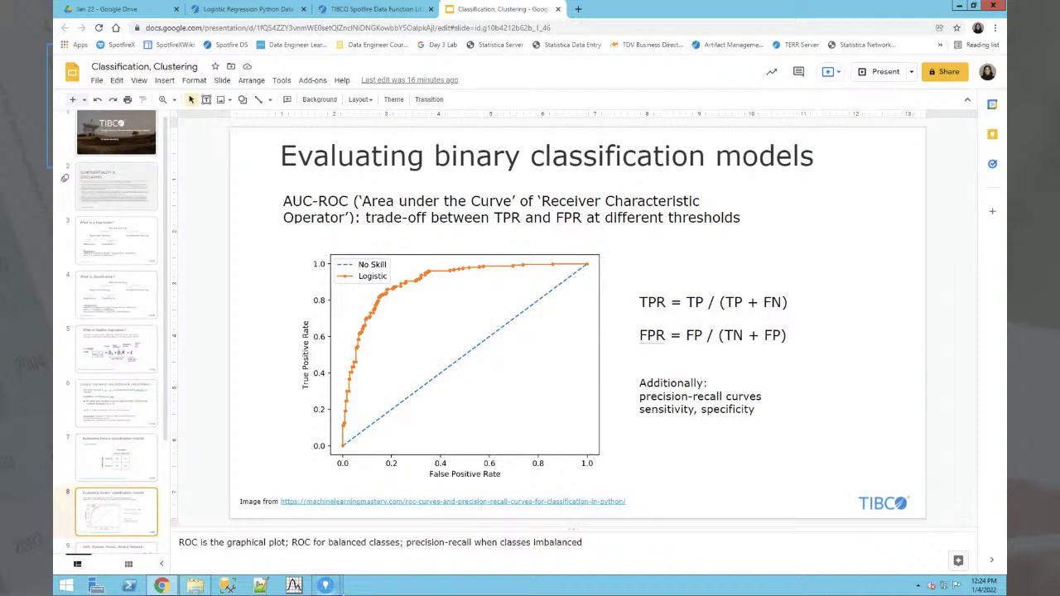
mouse_move(329, 590)
left_click(394, 516)
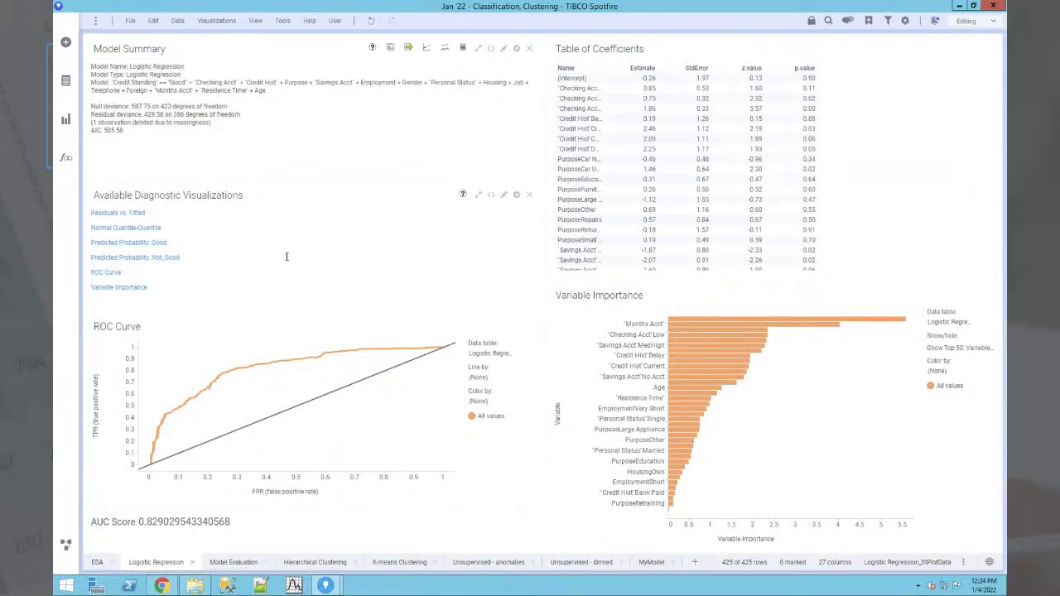
Reopen the EDA page and inspect the correlation between Age and Residence Time in the Correlation Matrix.
left_click(96, 562)
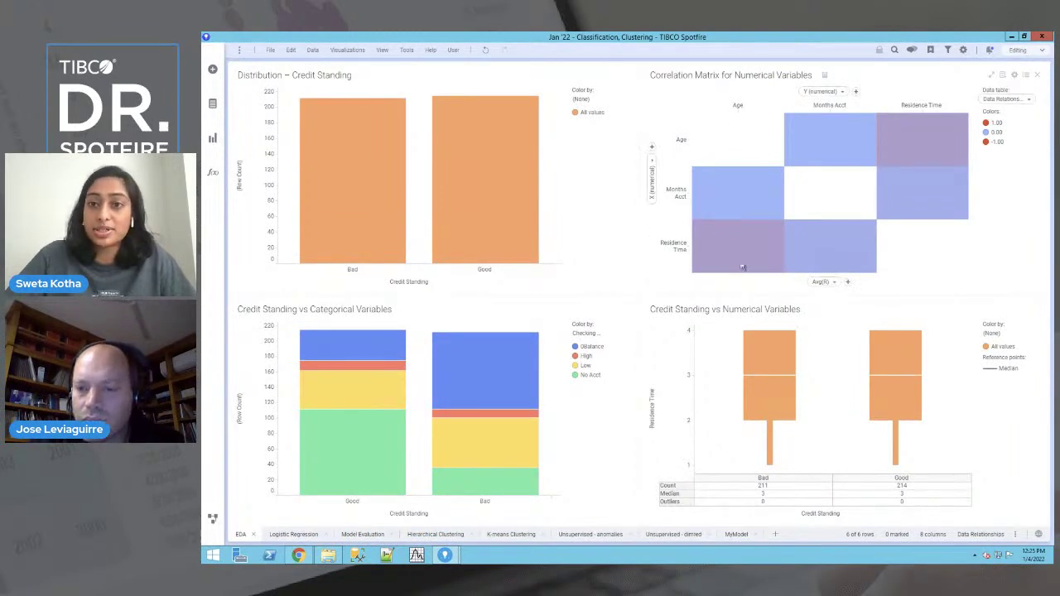
mouse_move(902, 124)
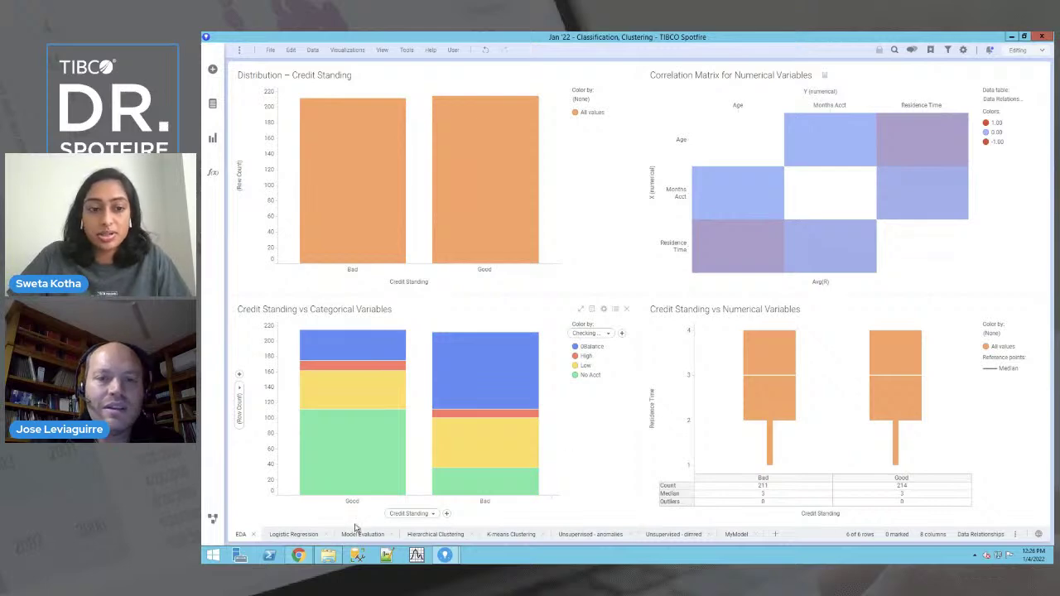
Switch to Google Slides and open the SVM, Random Forest, Neural Network slide.
left_click(297, 556)
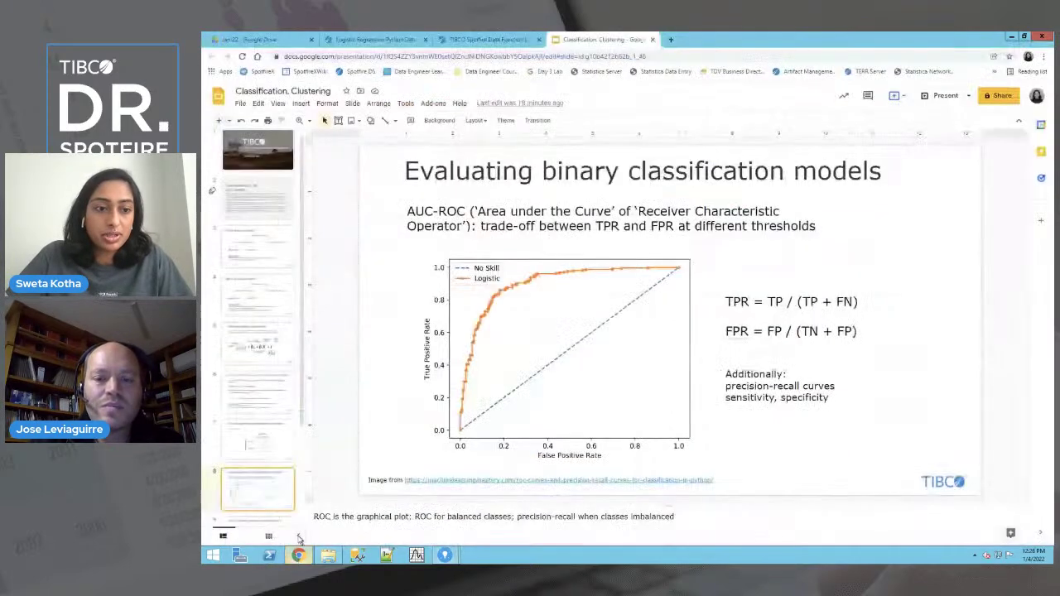
scroll(301, 446, "down", 1)
scroll(301, 446, "down", 1)
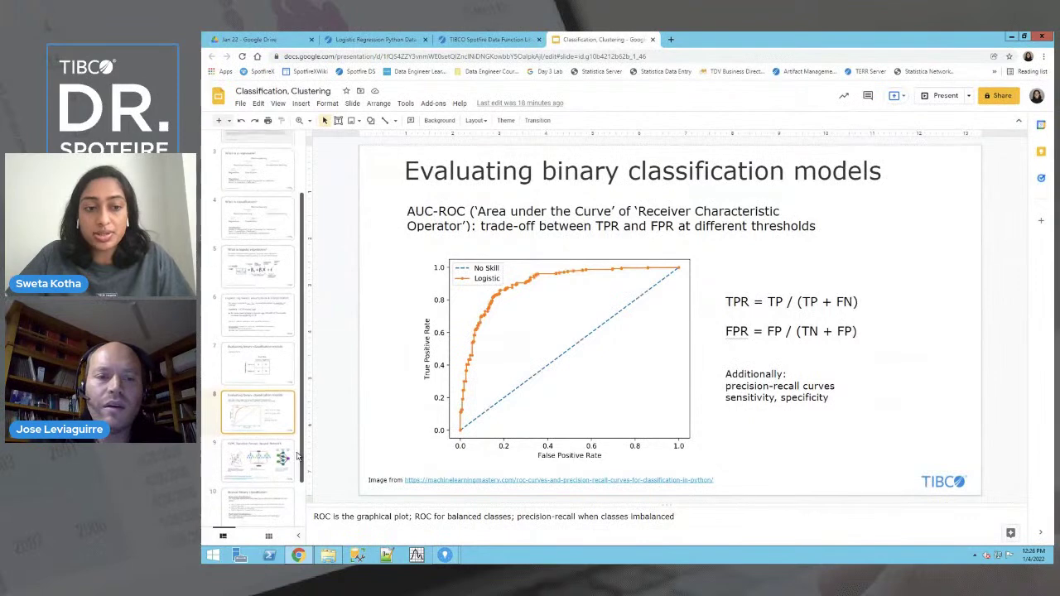
left_click(267, 460)
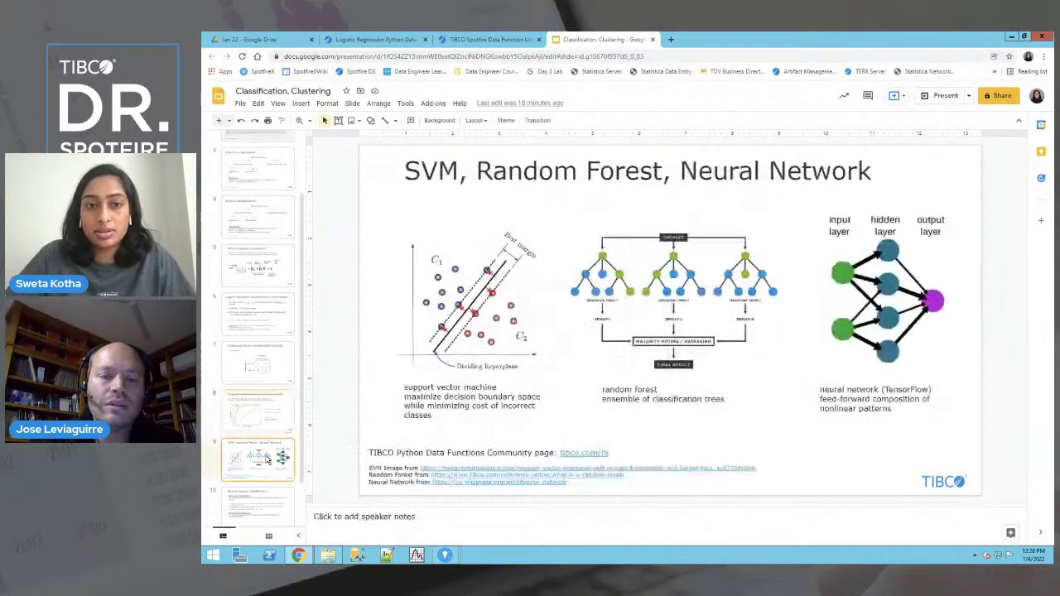
Start presenting the slides and go back to the "What is classification?" slide.
left_click(944, 96)
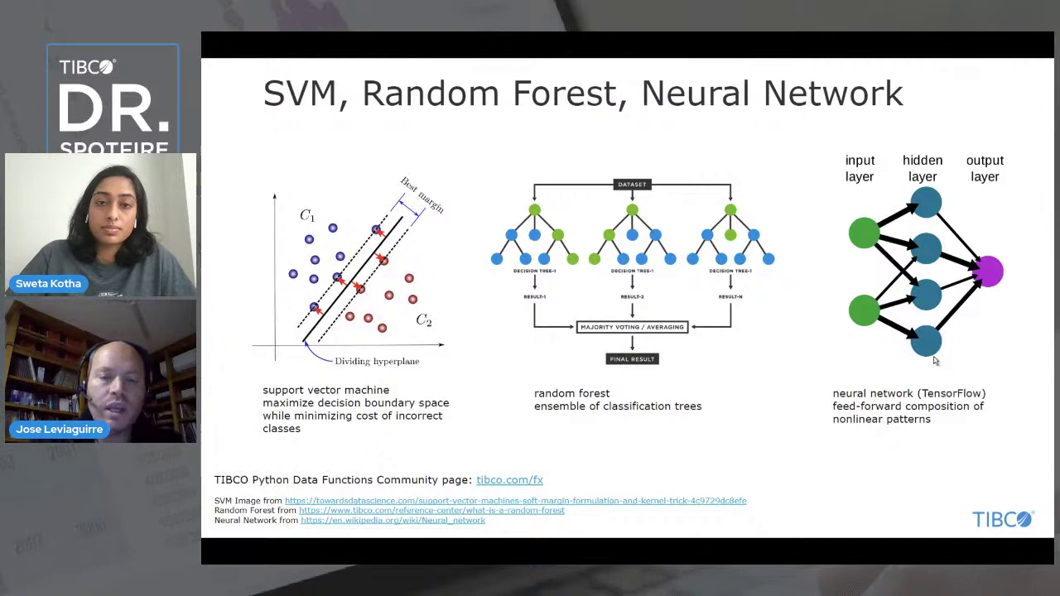
key("Left")
key("Left")
key("Left")
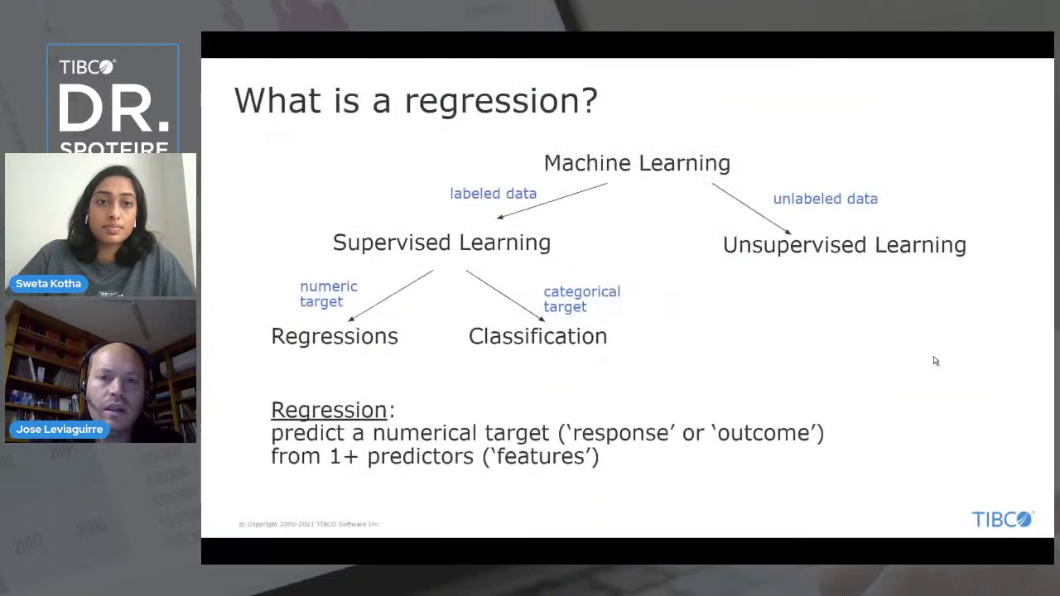
key("Right")
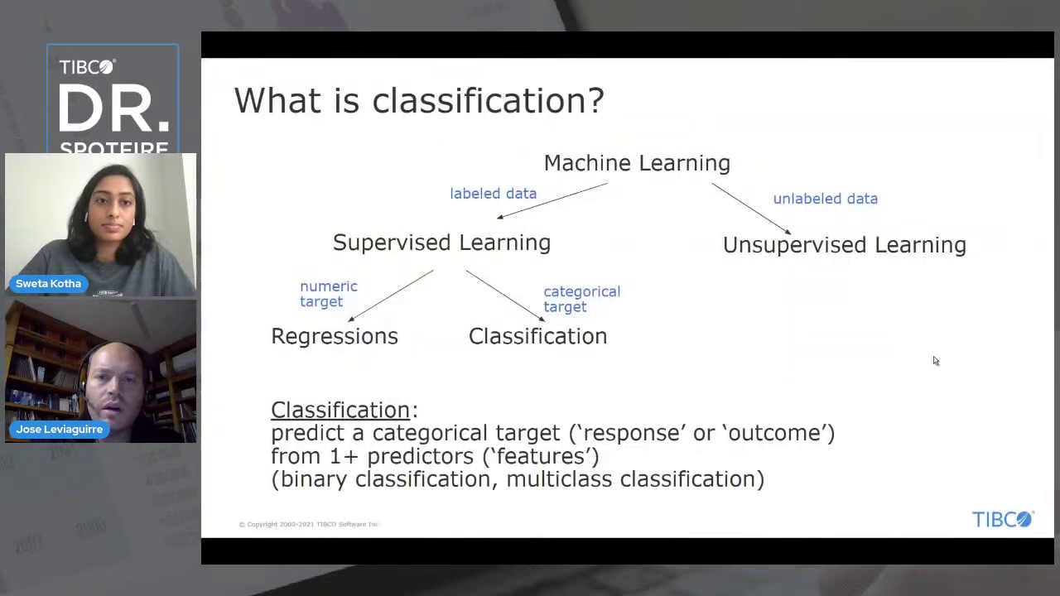
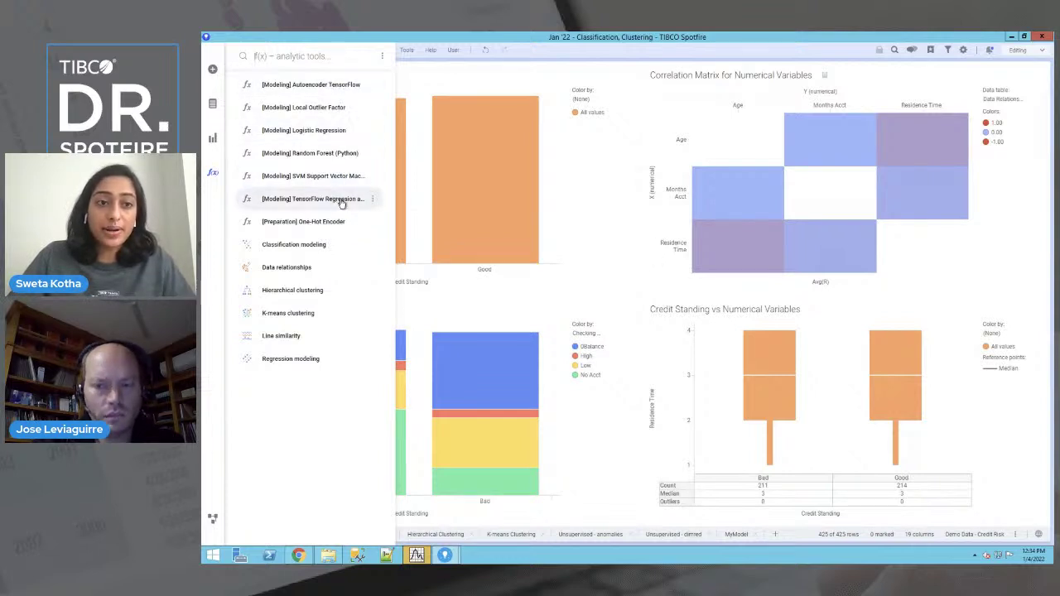
Read the description of the [Preparation] One-Hot Encoder data function and close the analytic tools list.
mouse_move(323, 232)
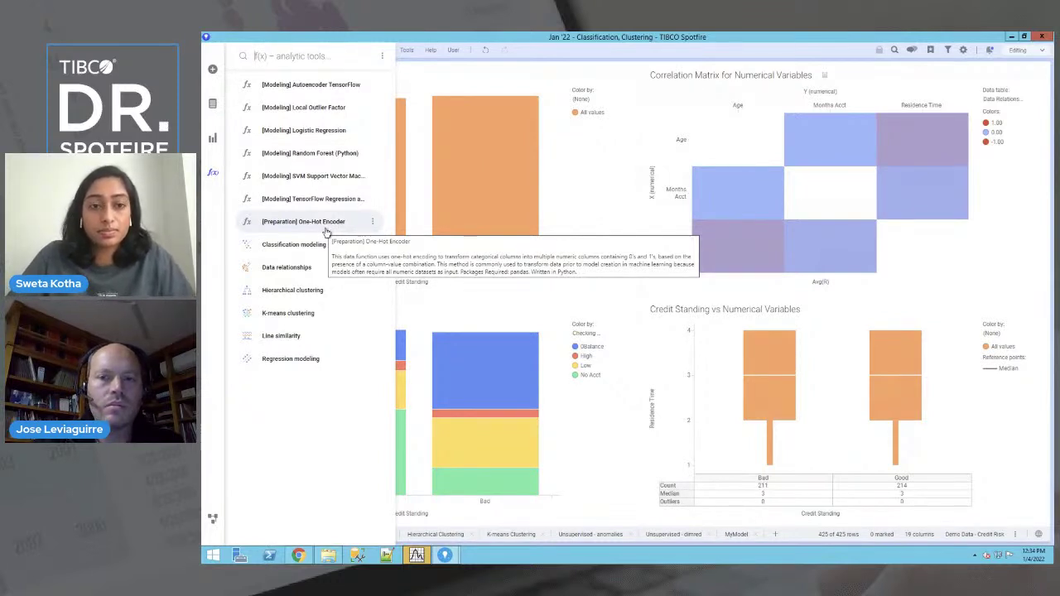
left_click(476, 288)
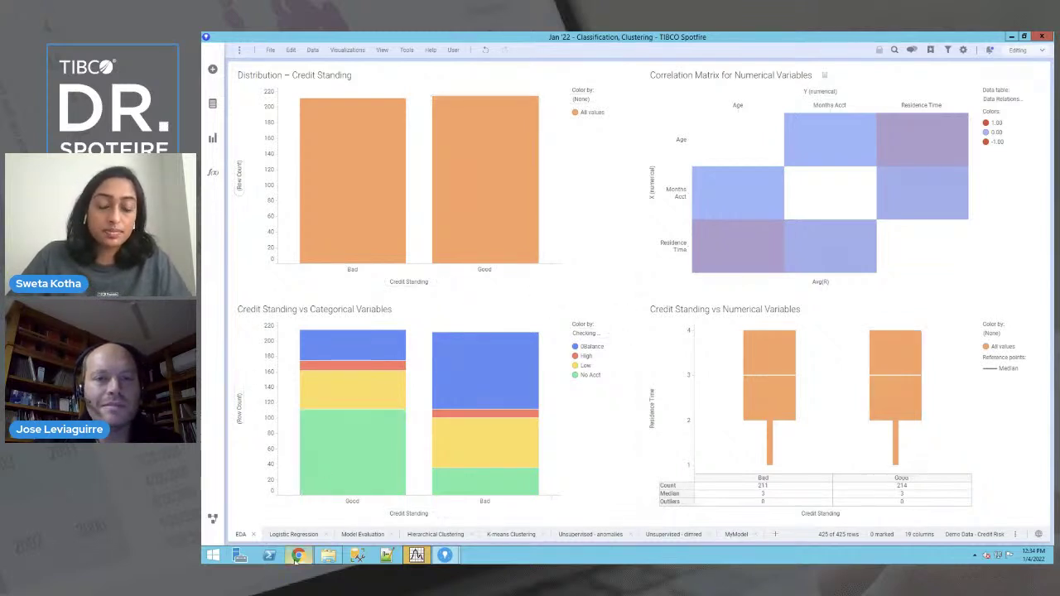
Switch to Google Slides and present the SVM, Random Forest, Neural Network slide full screen.
left_click(296, 559)
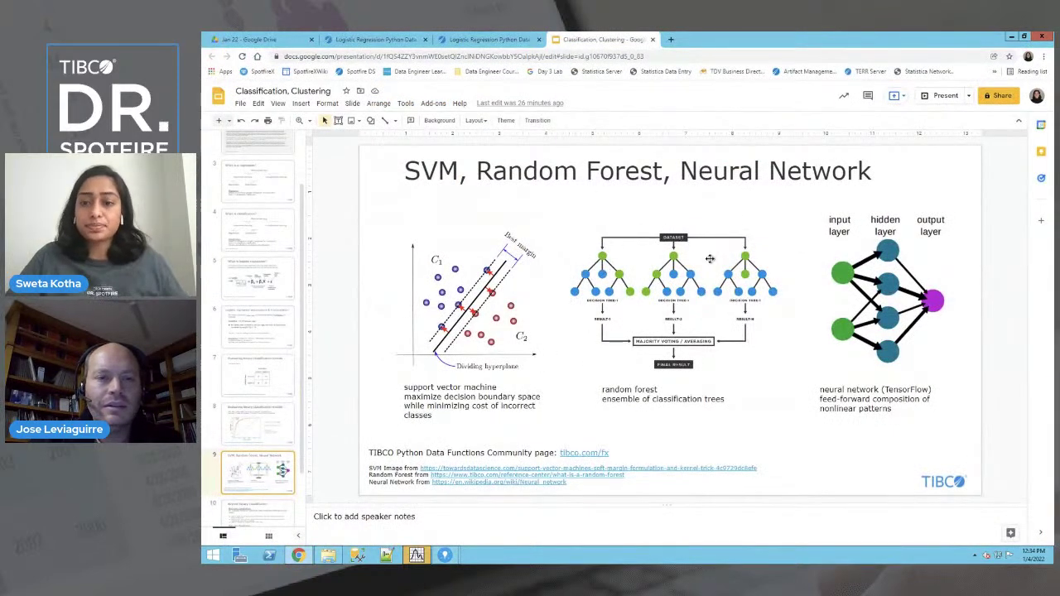
left_click(945, 95)
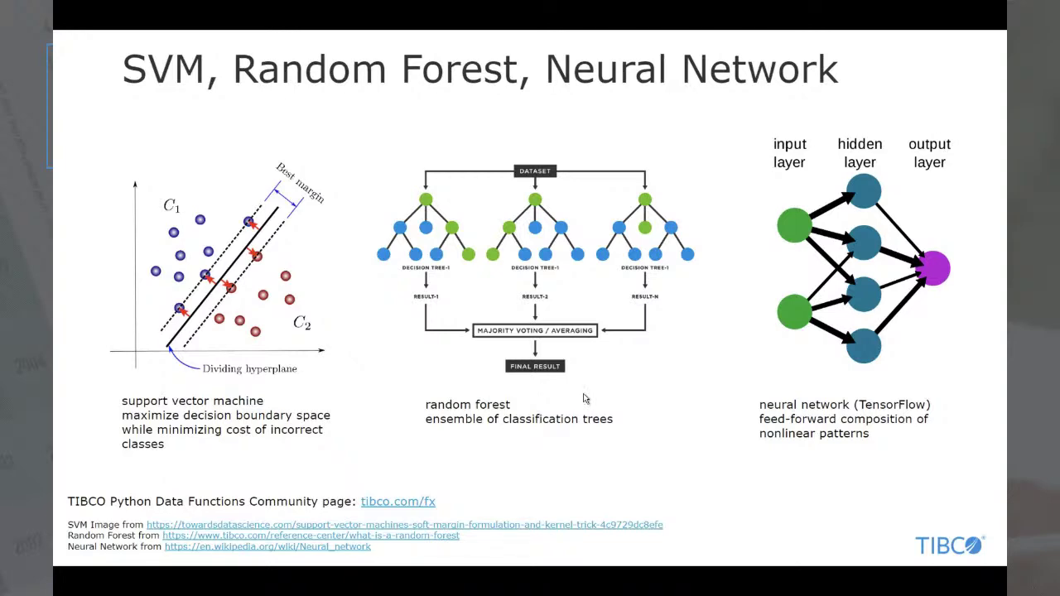
Leave the slide show, switch to the classification analysis in Spotfire and read the [Modeling] Random Forest (Python) description in the analytic tools list.
key("Escape")
mouse_move(324, 586)
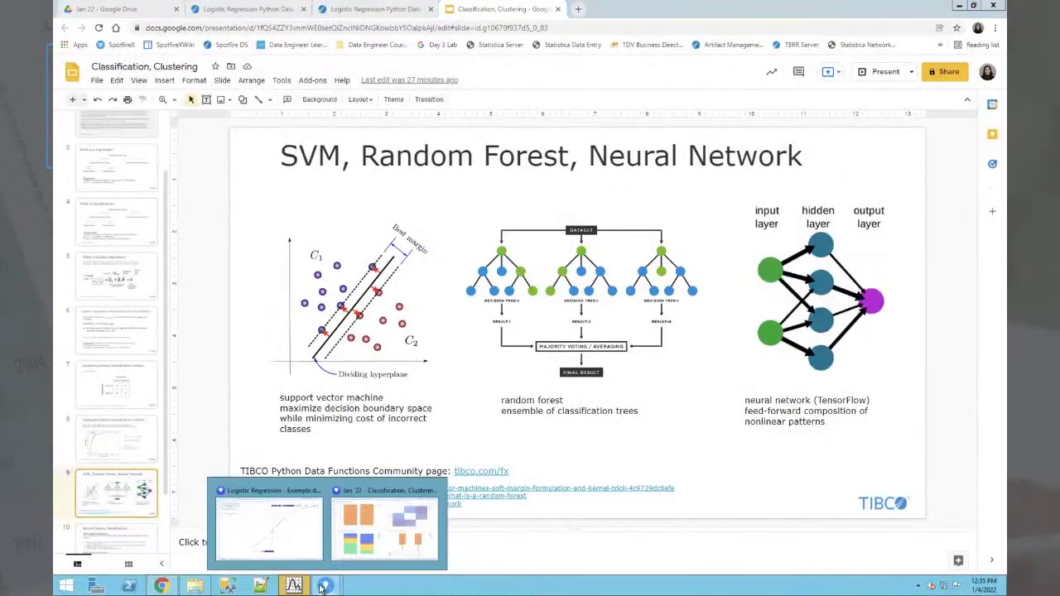
left_click(385, 525)
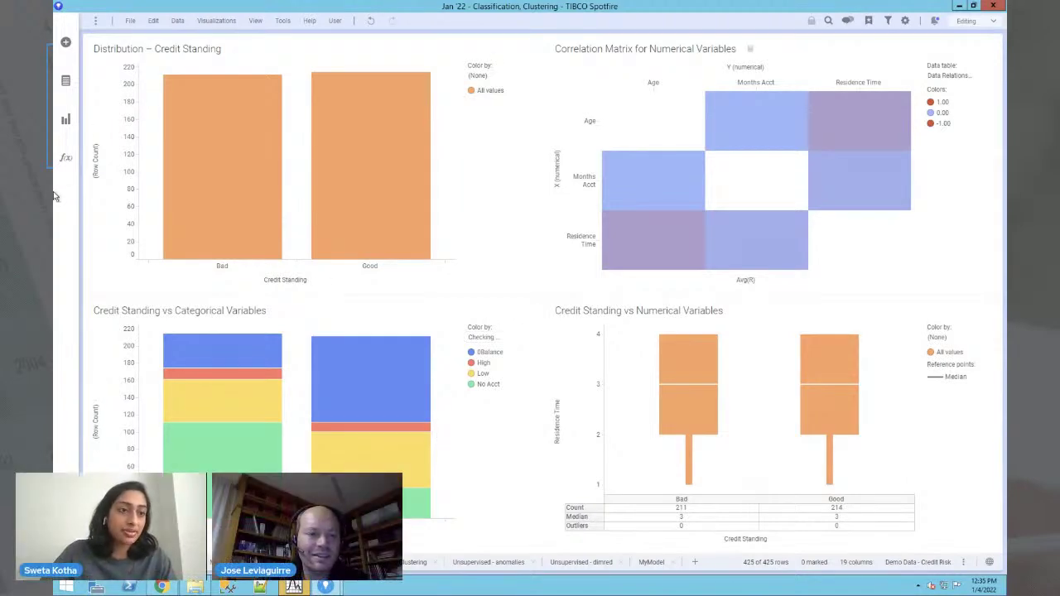
left_click(65, 158)
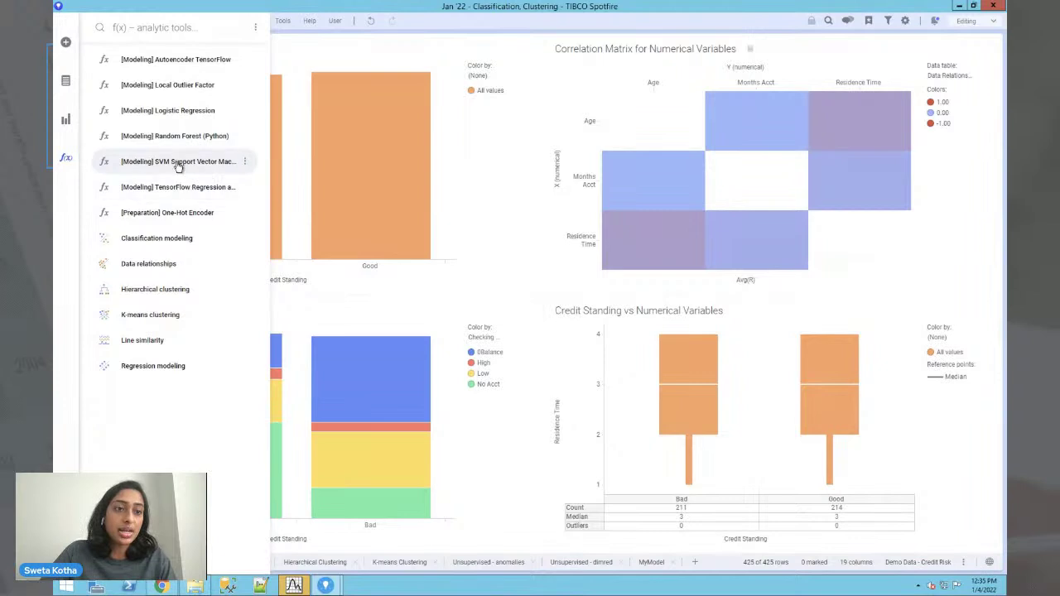
mouse_move(188, 137)
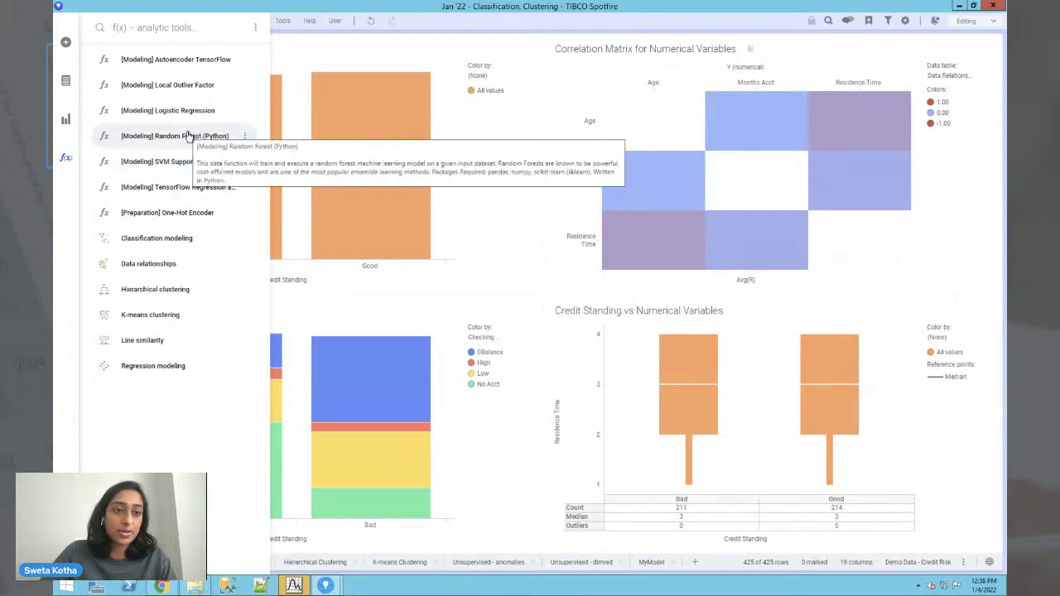
left_click(480, 157)
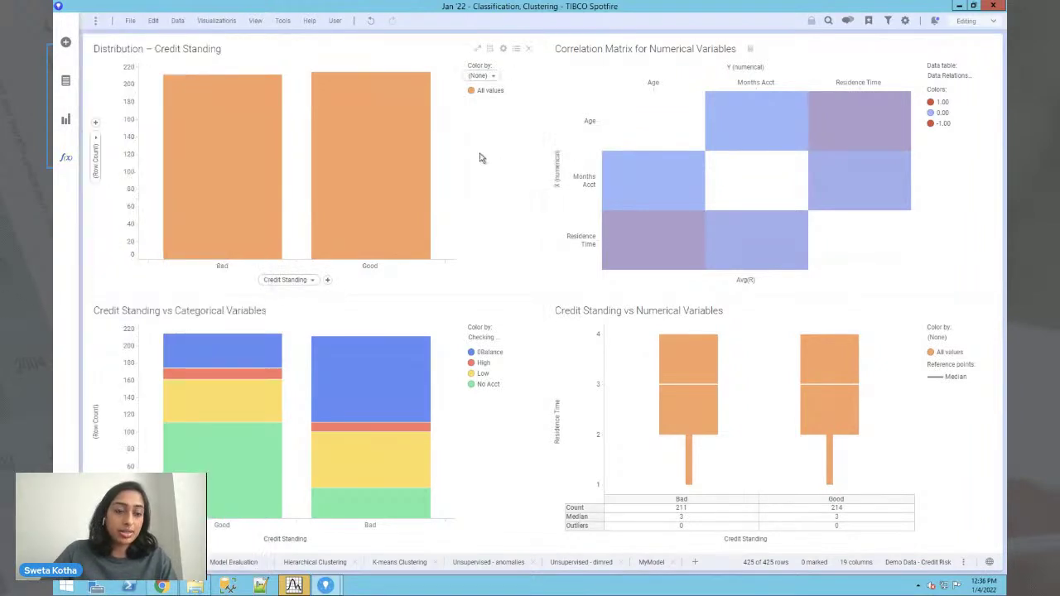
left_click(65, 157)
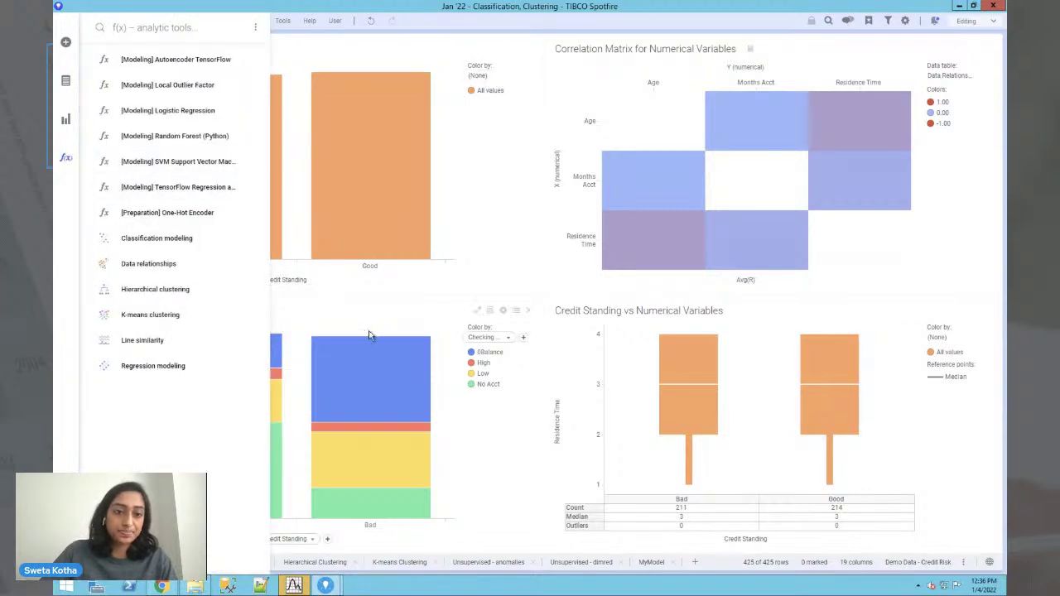
left_click(392, 296)
Open the data canvas and display the [Modeling] Random Forest (Python) data function.
left_click(65, 81)
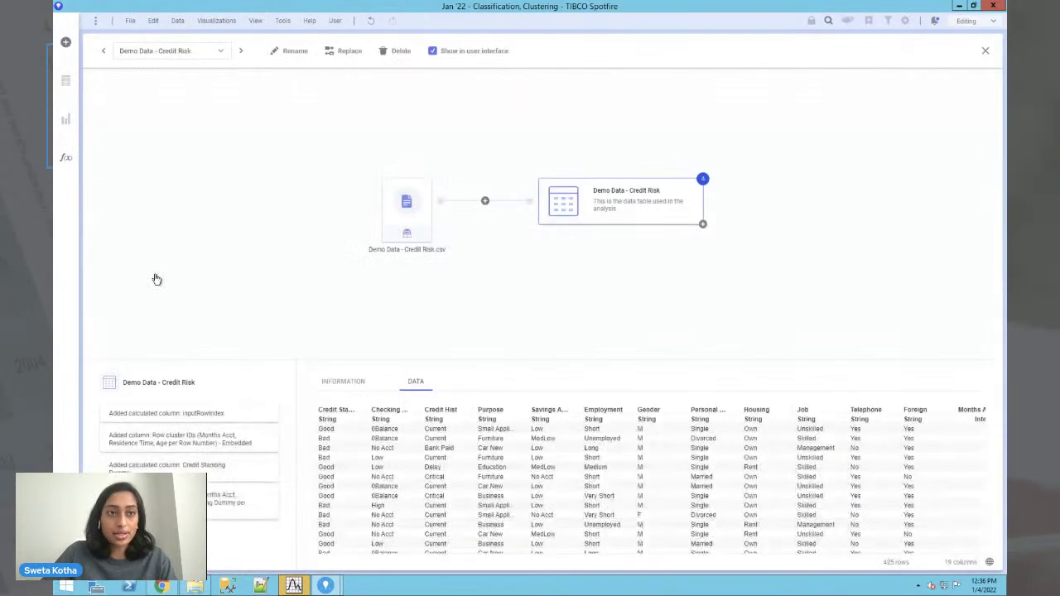
left_click(221, 51)
scroll(215, 194, "down", 6)
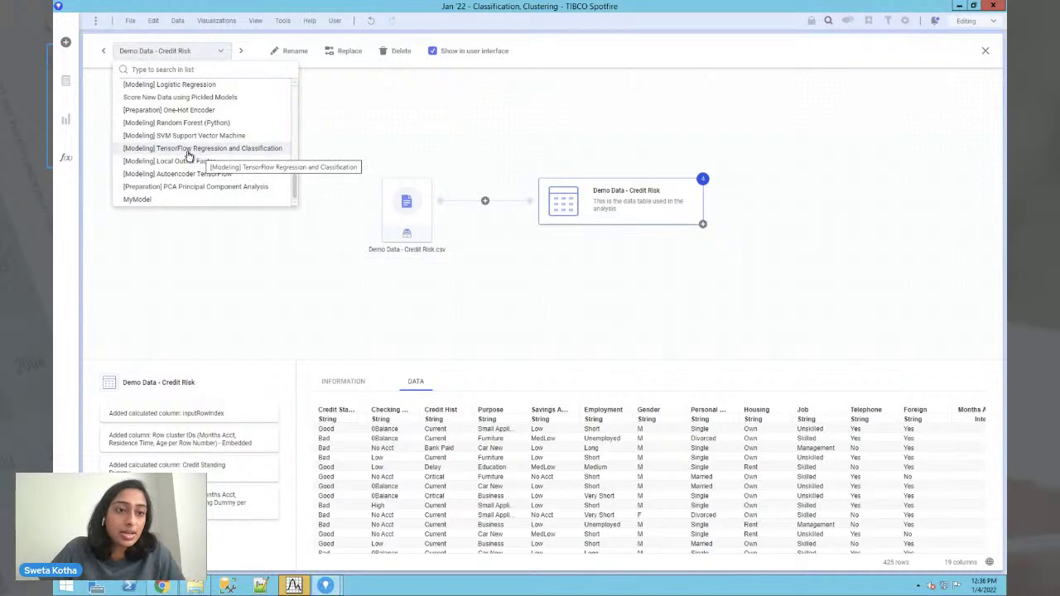
left_click(184, 123)
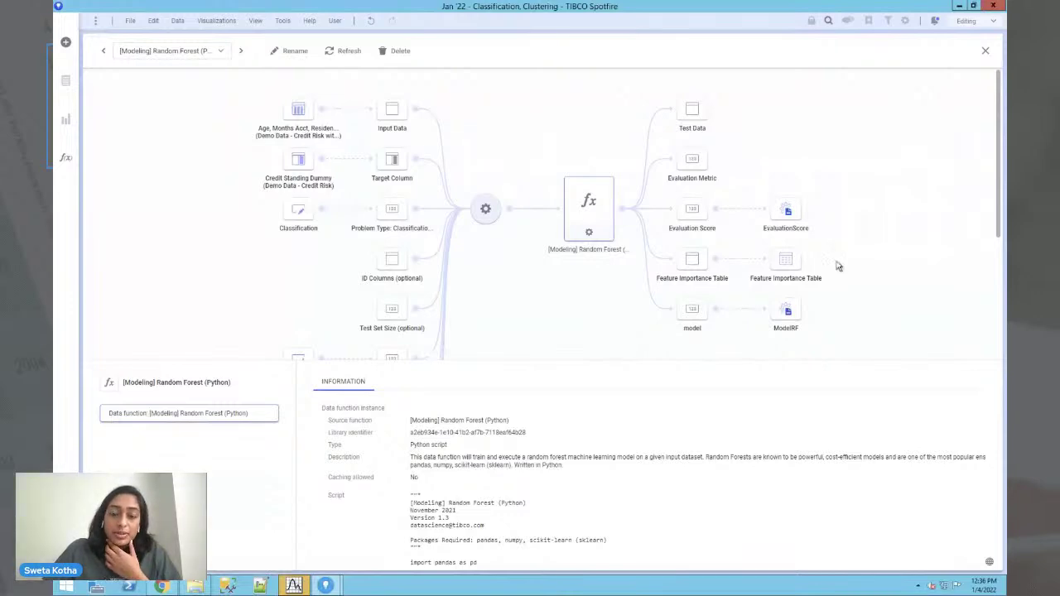
Review the Random Forest data function's parameter settings, including Input Data, and leave the configuration without changes.
left_click(485, 212)
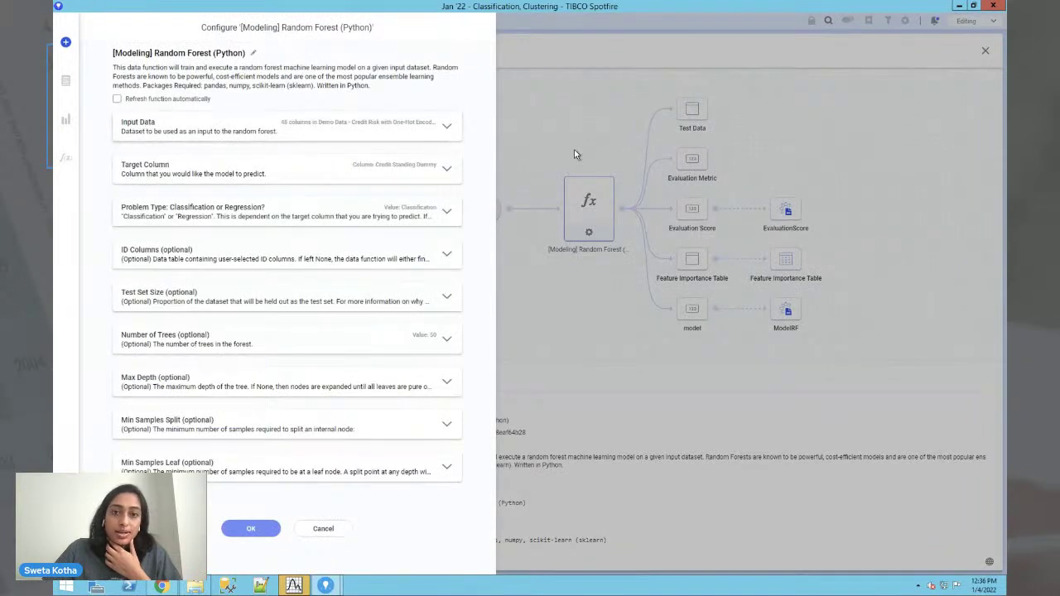
left_click(323, 528)
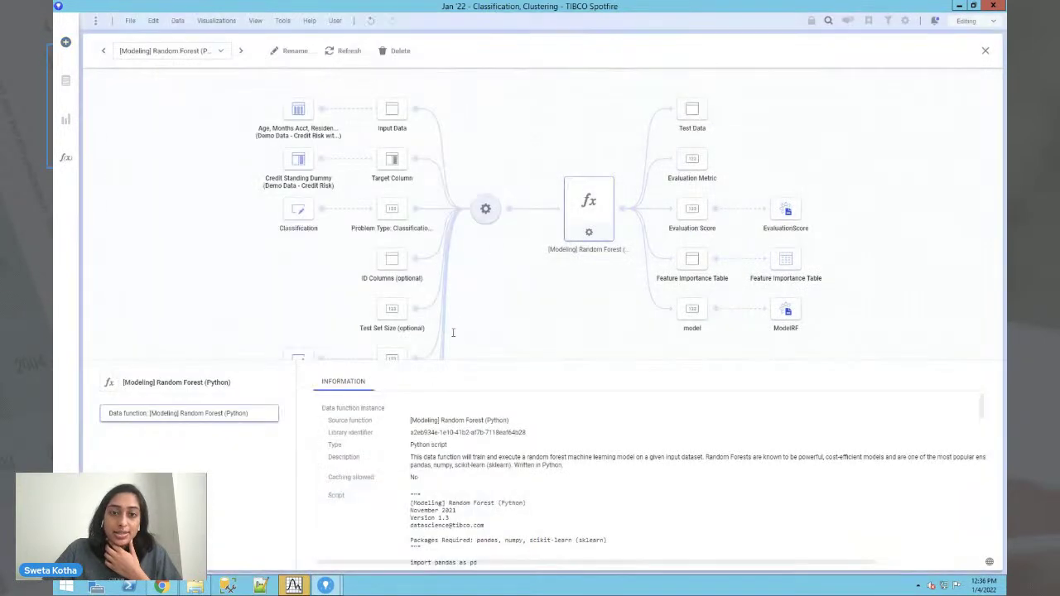
left_click(487, 211)
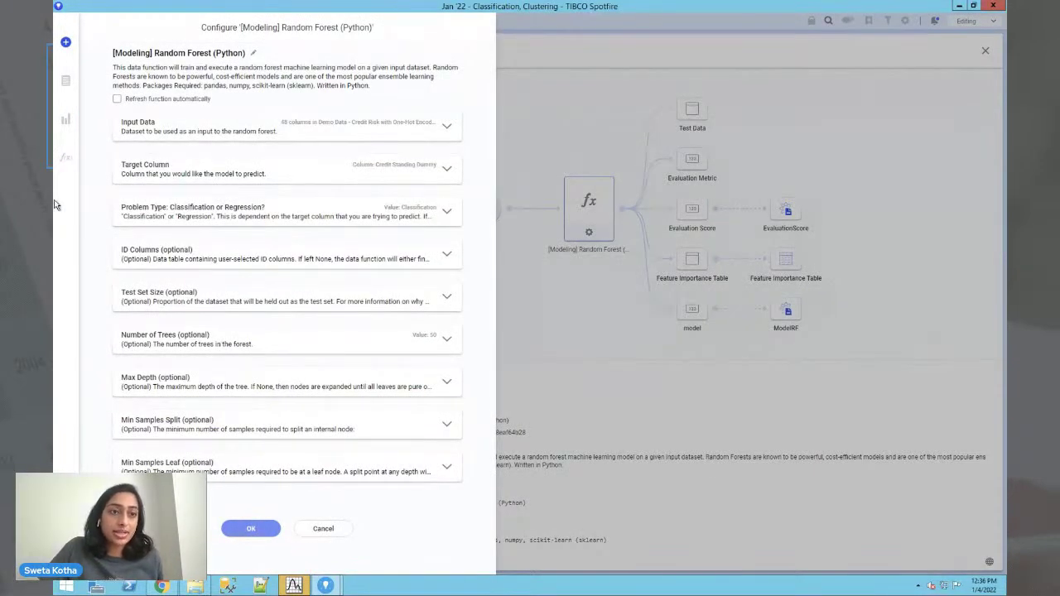
left_click(318, 129)
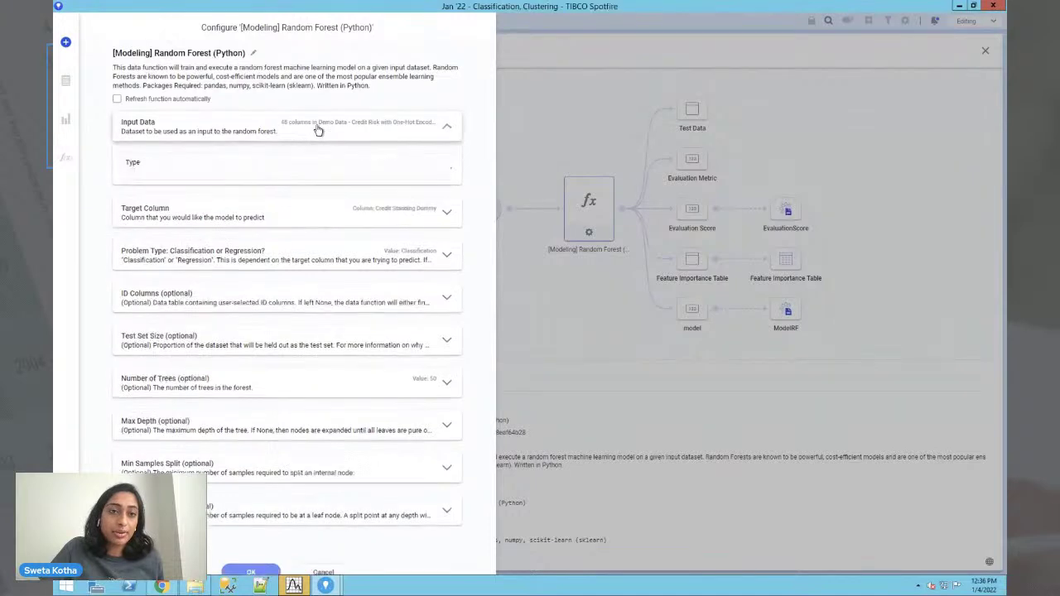
left_click(318, 129)
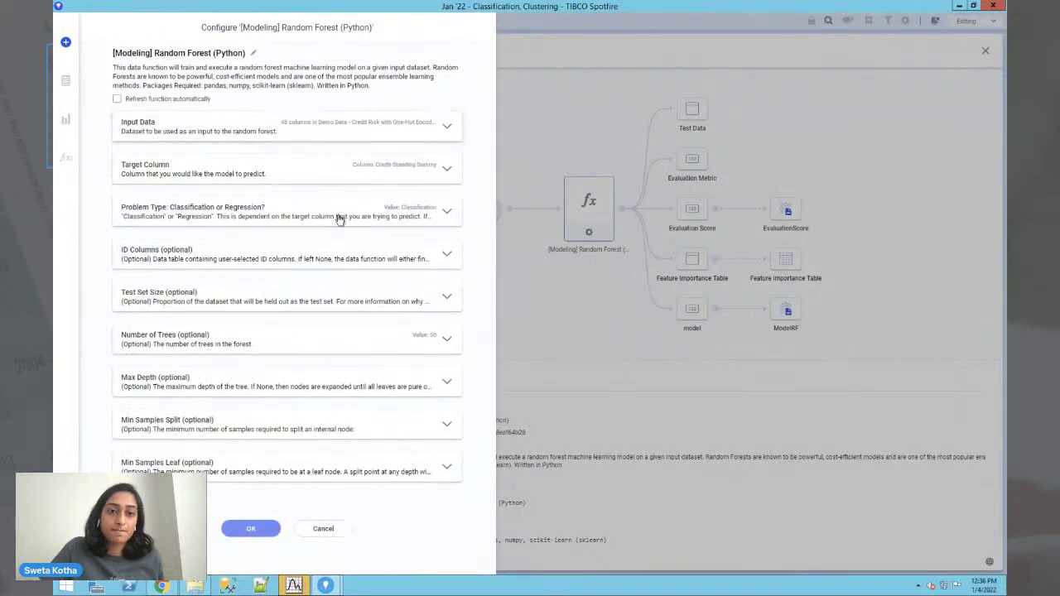
left_click(323, 529)
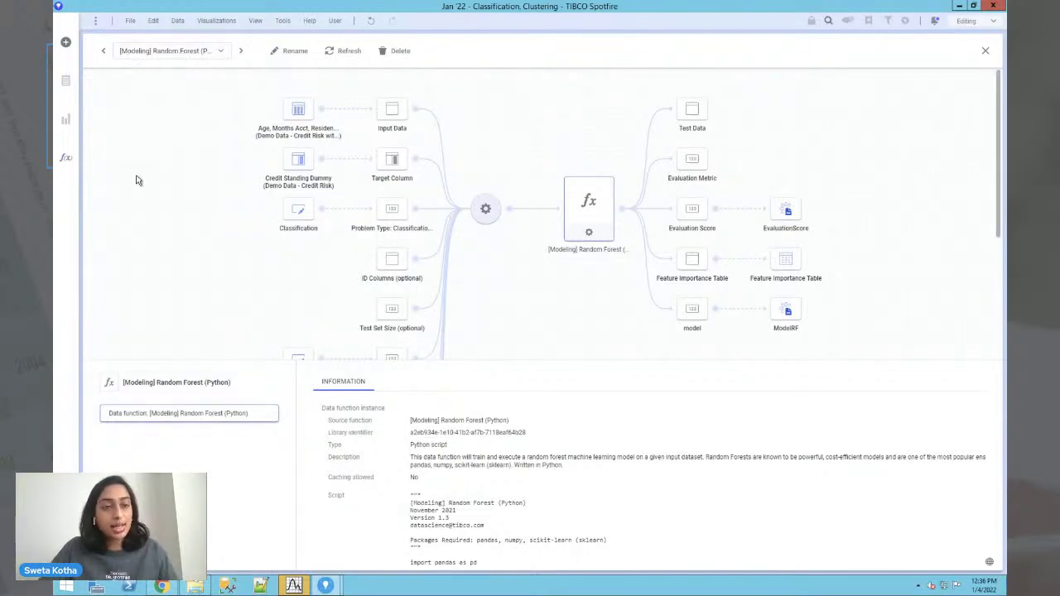
Display the [Preparation] One-Hot Encoder data function and look through the columns of its Demo Data - Credit Risk with One-Hot Encoding output table.
left_click(208, 51)
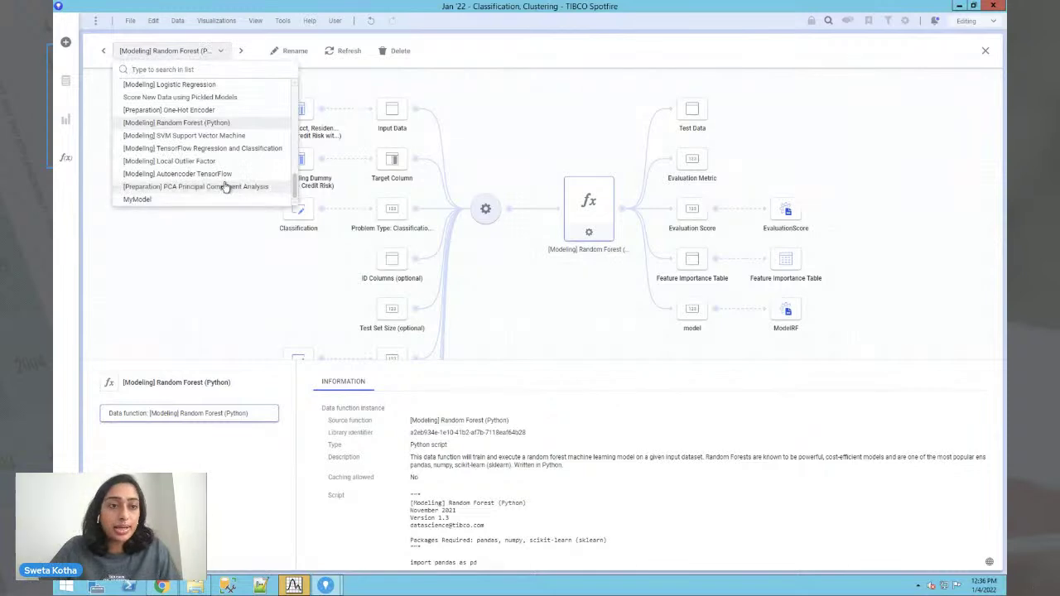
left_click(199, 111)
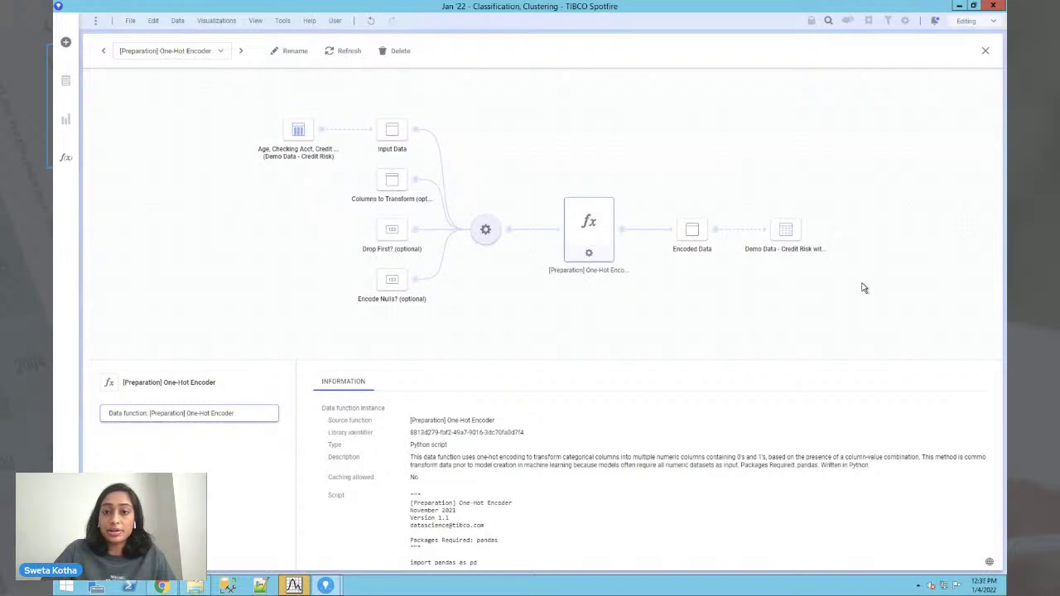
left_click(197, 50)
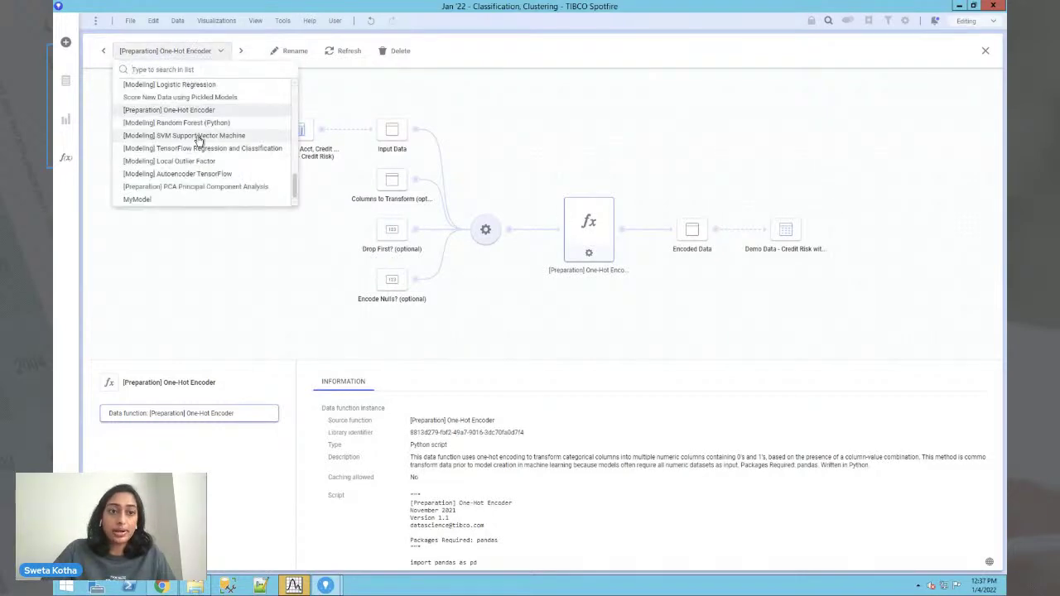
left_click(481, 274)
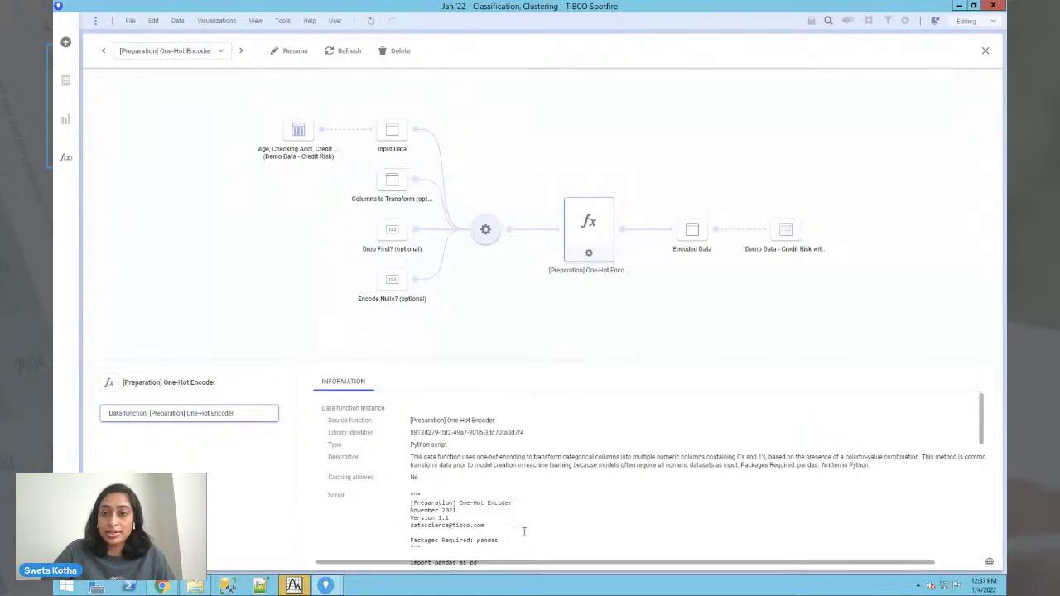
left_click(786, 229)
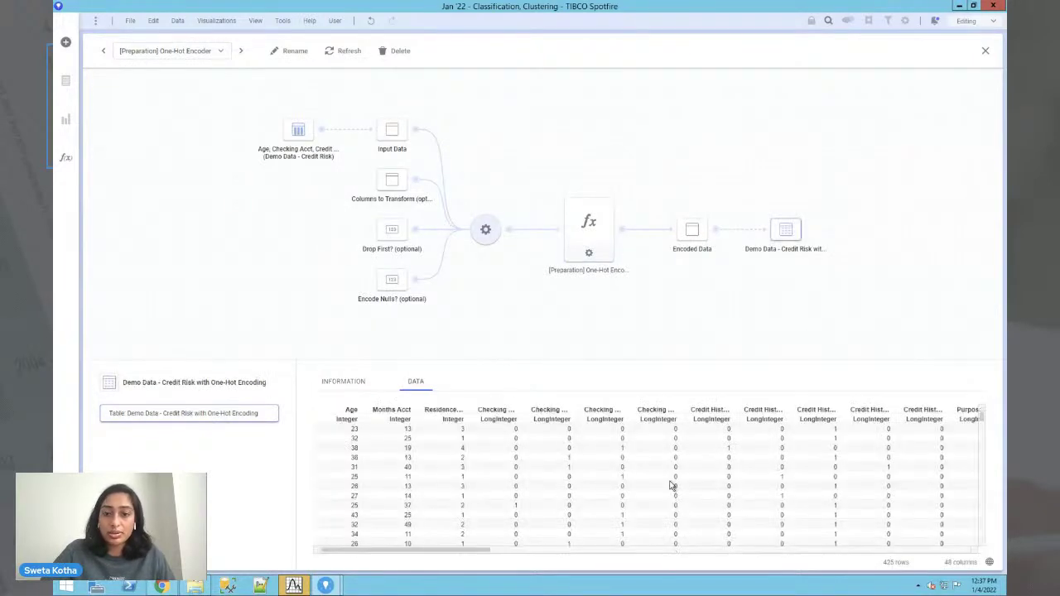
scroll(671, 486, "right", 10)
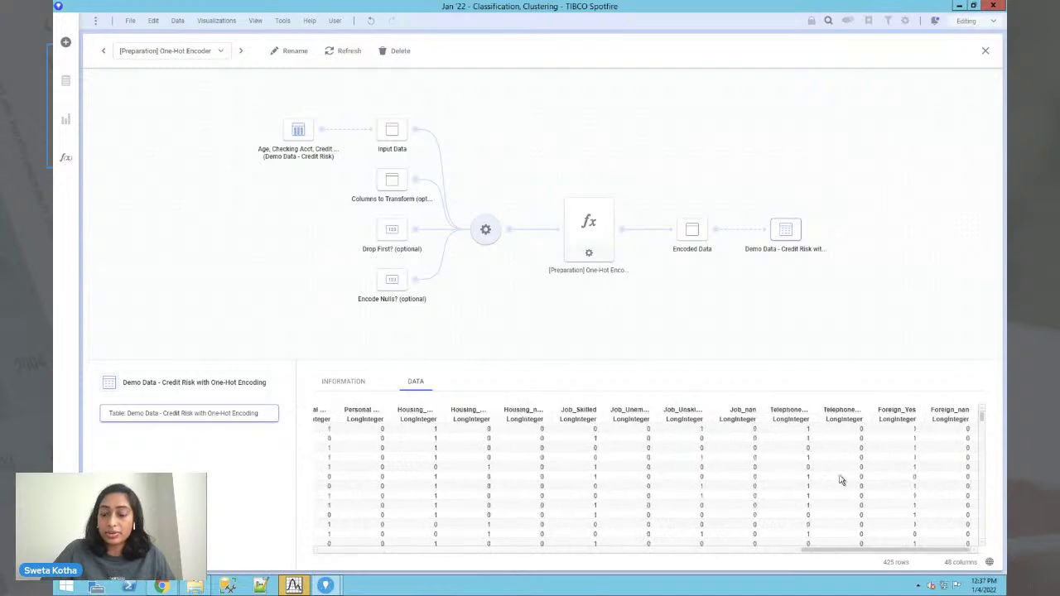
scroll(615, 486, "left", 10)
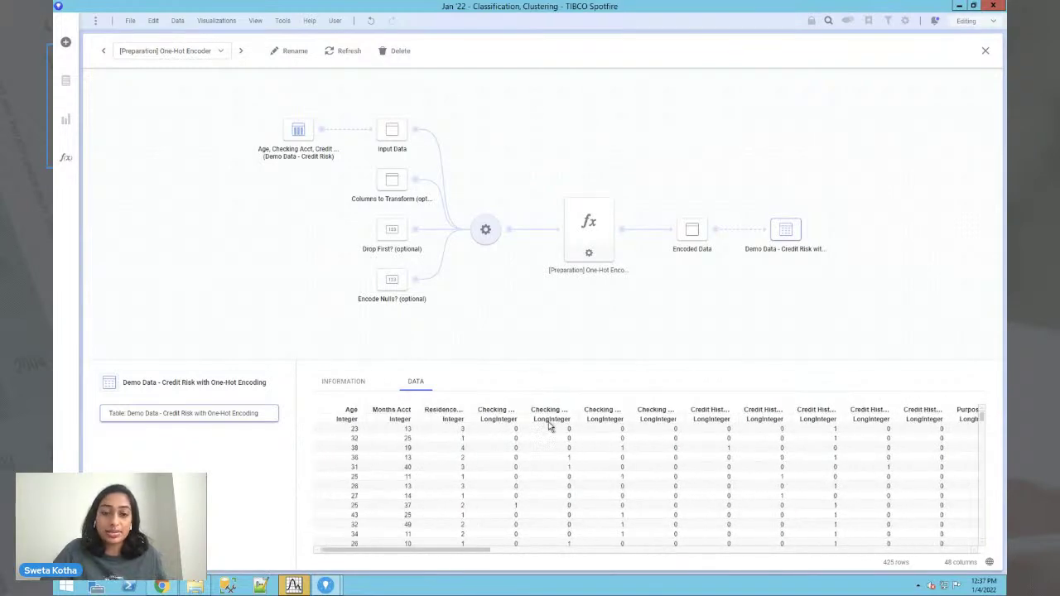
View the [Modeling] TensorFlow Regression and Classification data function in the data canvas and return to the Random Forest one.
left_click(192, 52)
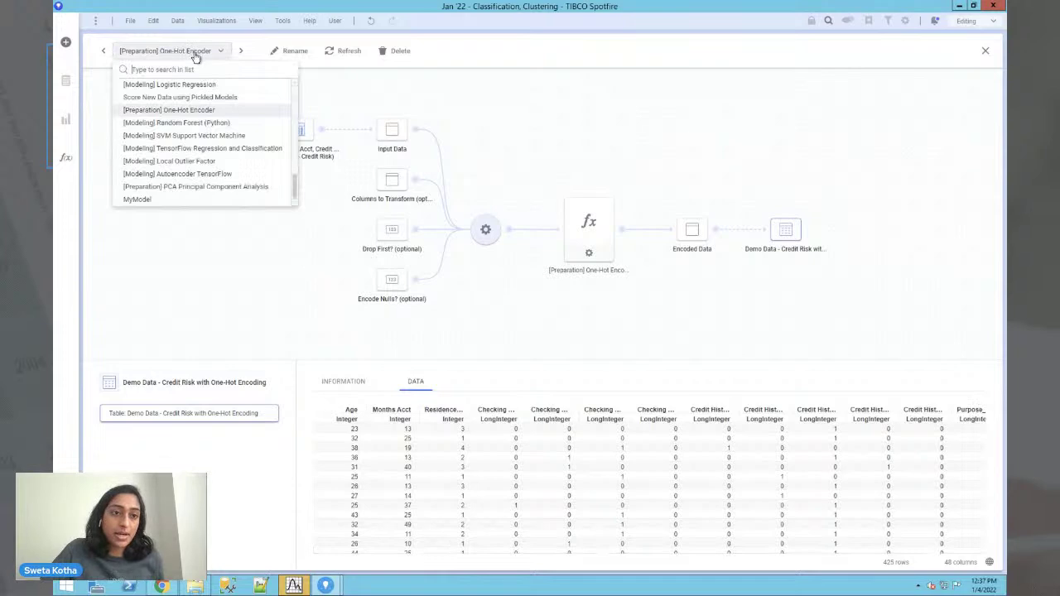
left_click(206, 148)
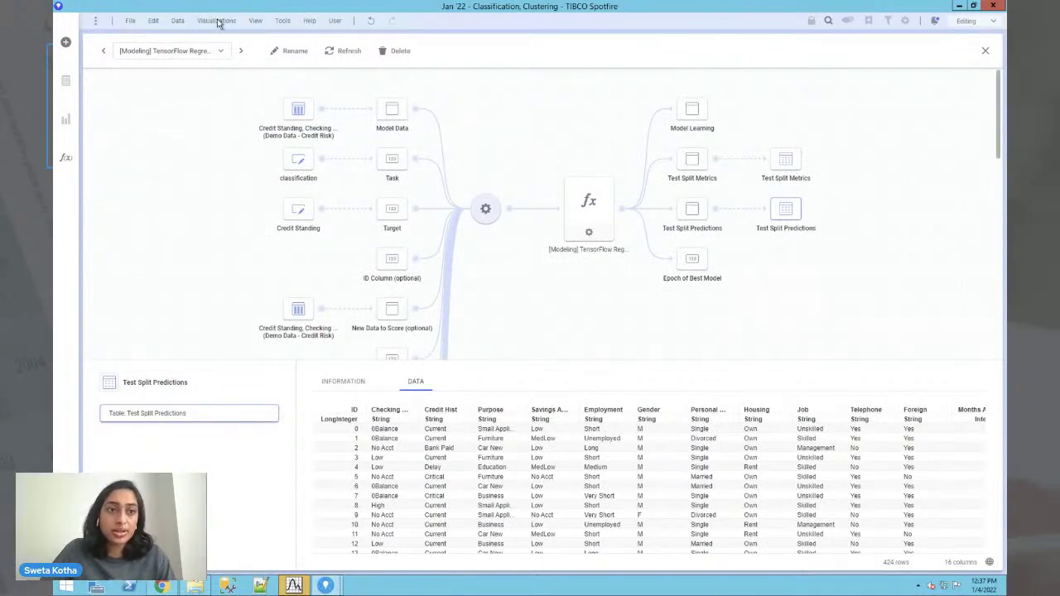
left_click(192, 54)
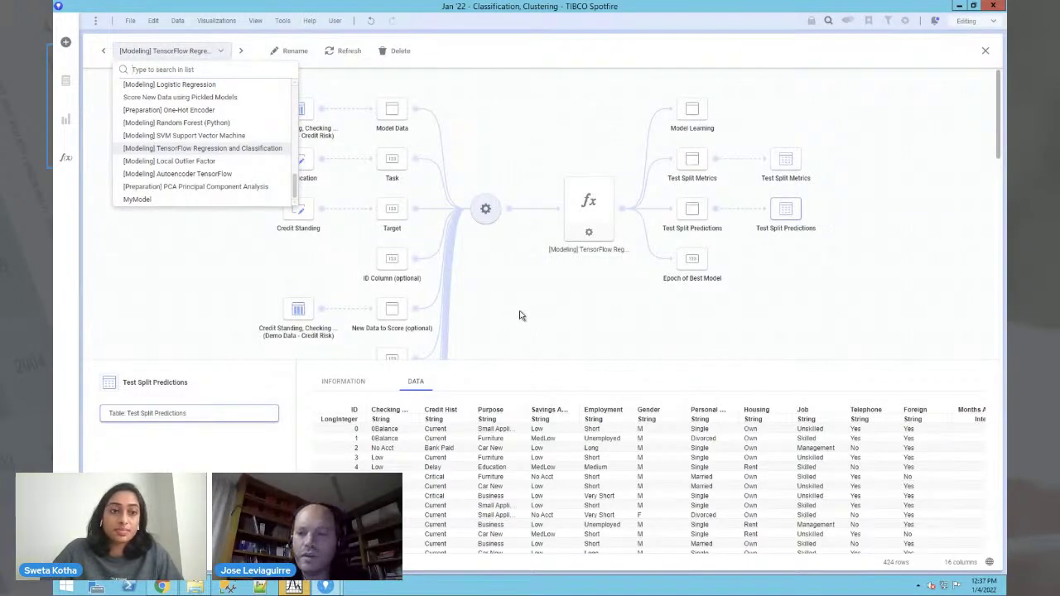
left_click(189, 124)
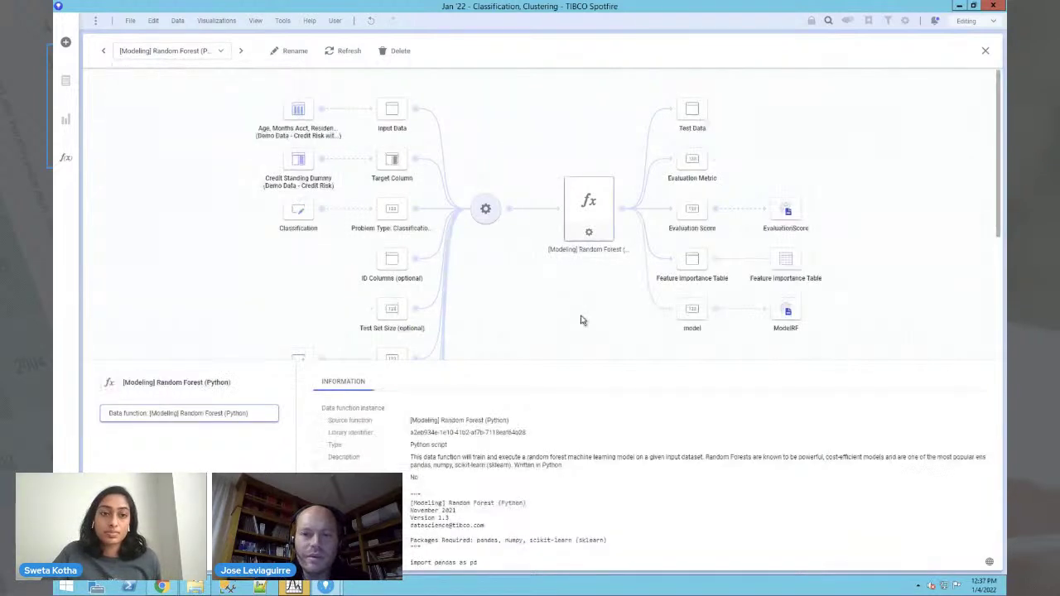
Add a new [Modeling] Random Forest (Python) data function with the Demo Data - Credit Risk with One-Hot Encoding table as its input data.
left_click(66, 161)
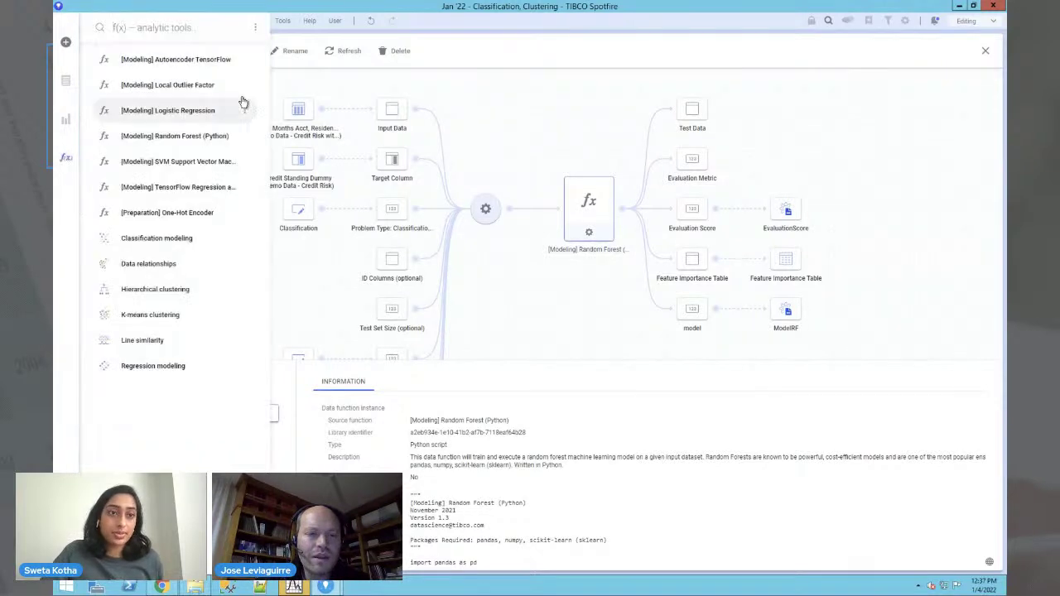
left_click(175, 137)
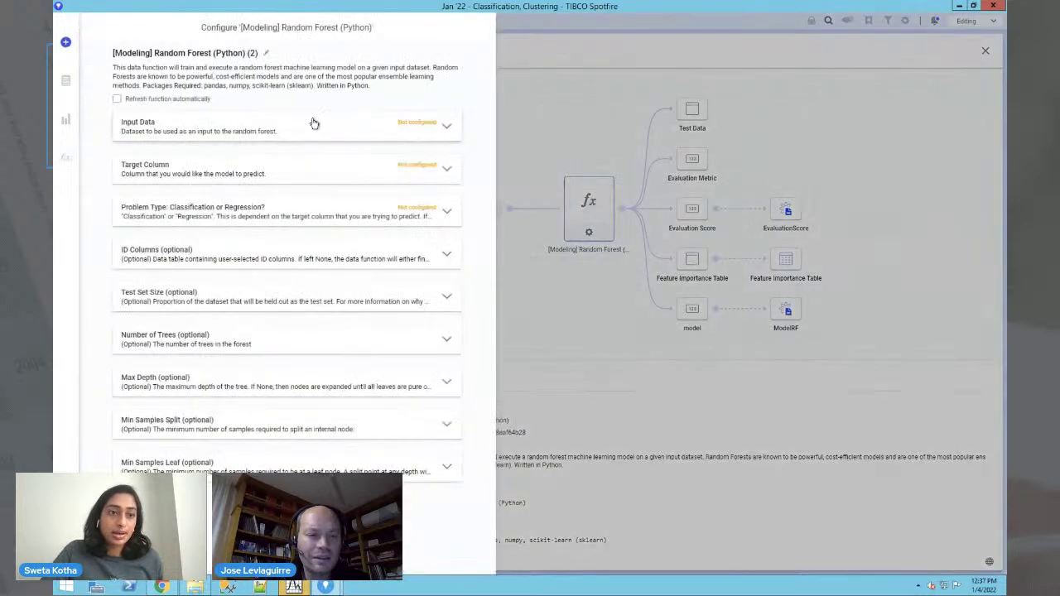
left_click(305, 124)
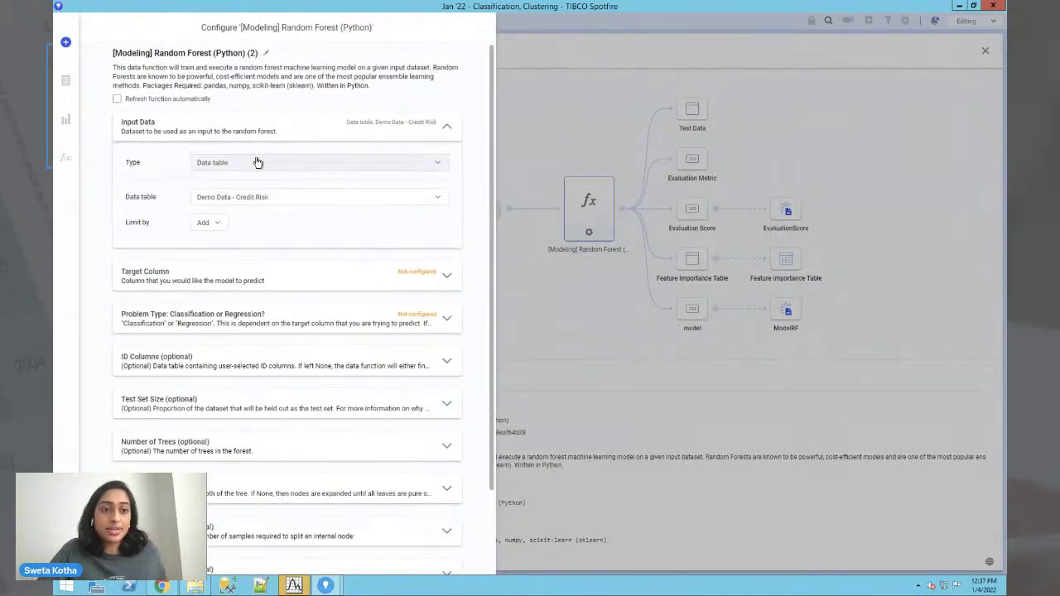
left_click(245, 207)
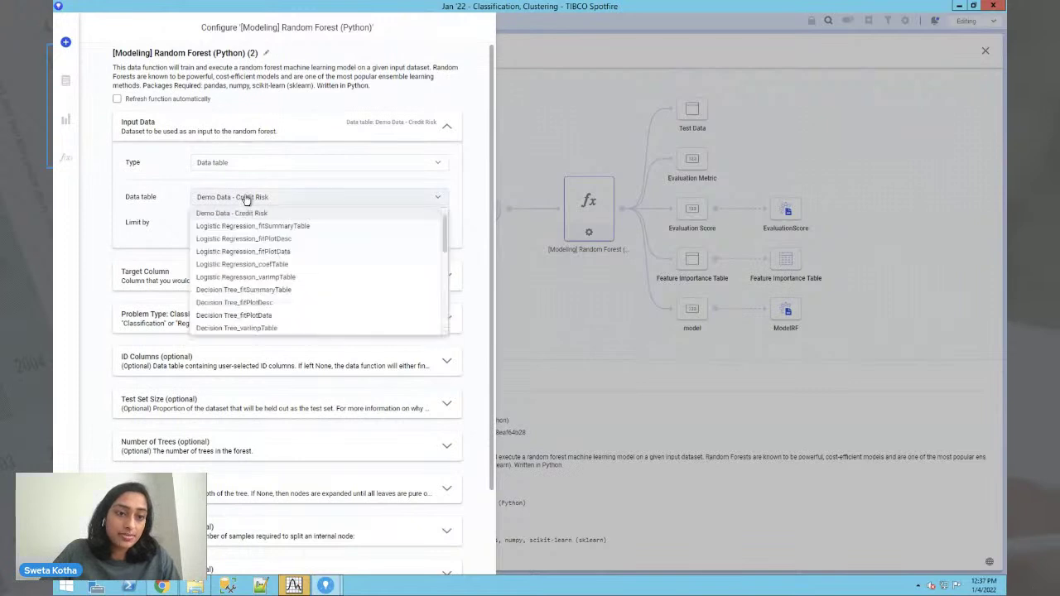
scroll(364, 312, "down", 1)
scroll(364, 311, "down", 3)
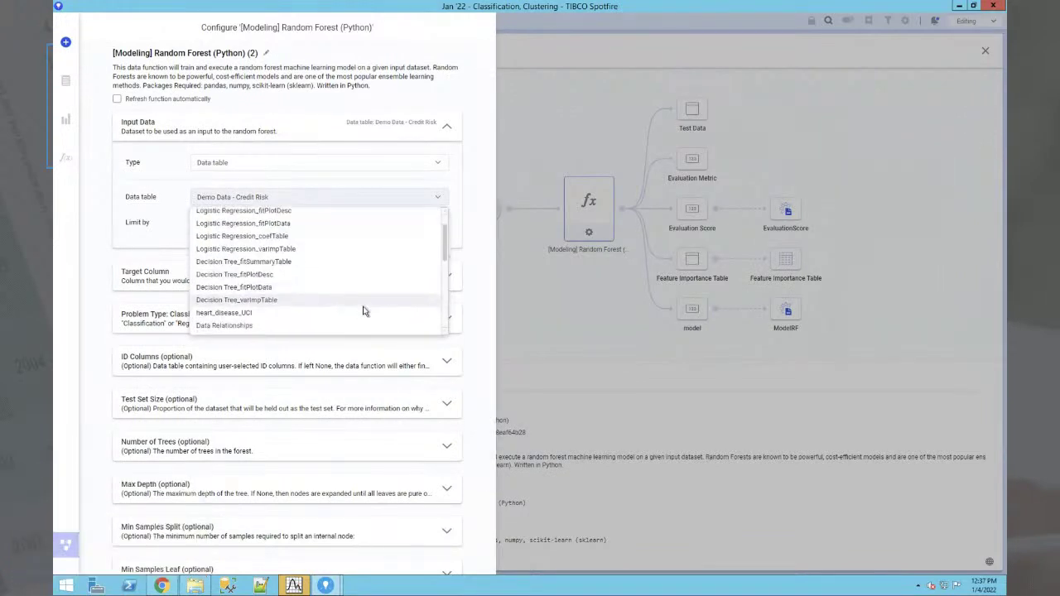
left_click(328, 298)
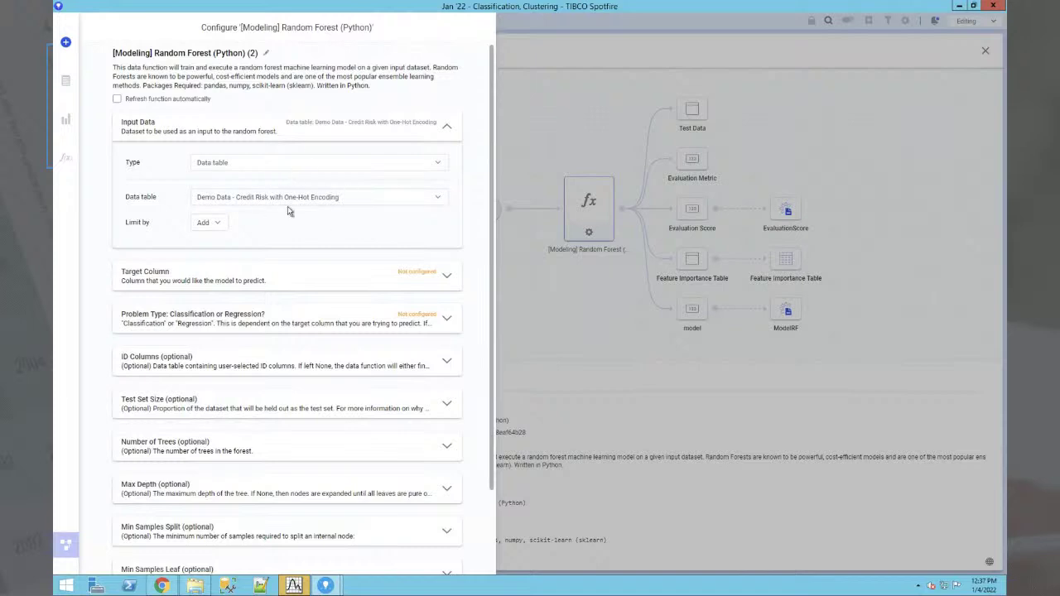
Use the Credit Standing column of Demo Data - Credit Risk as the target and enter Classification as the problem type.
left_click(269, 277)
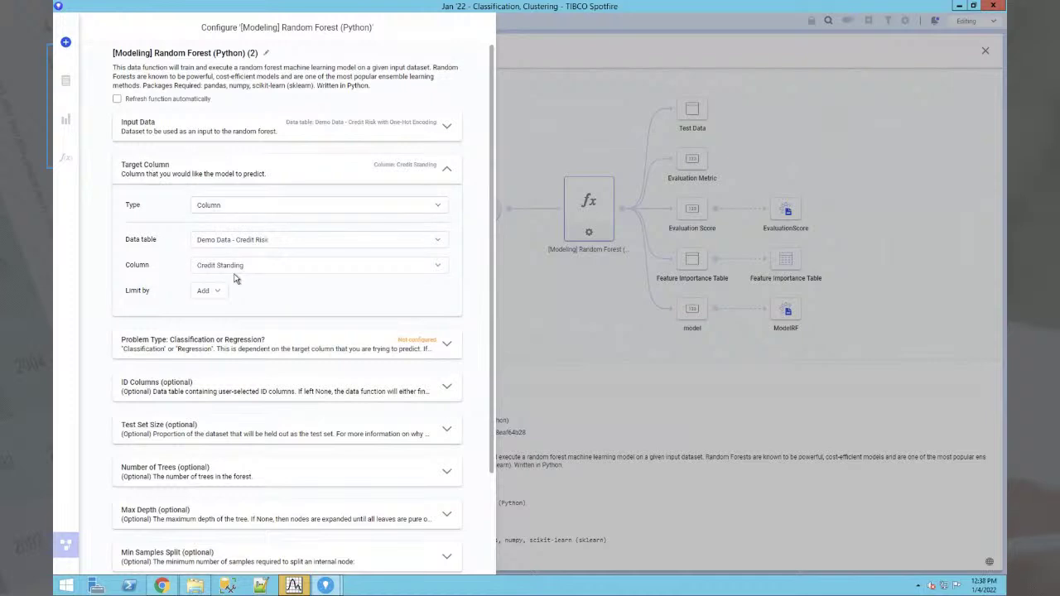
left_click(280, 346)
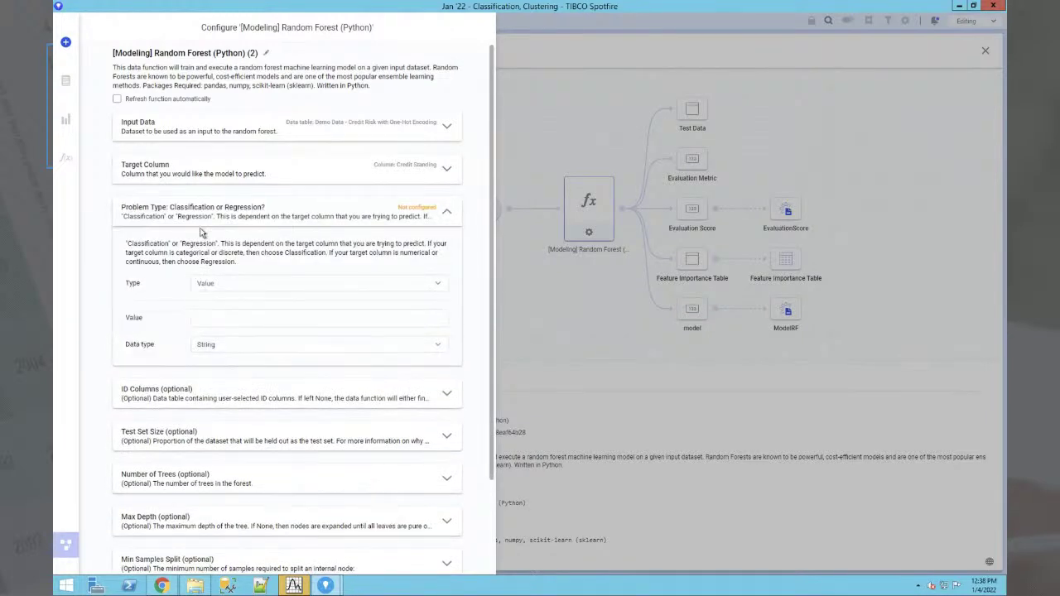
left_click(222, 315)
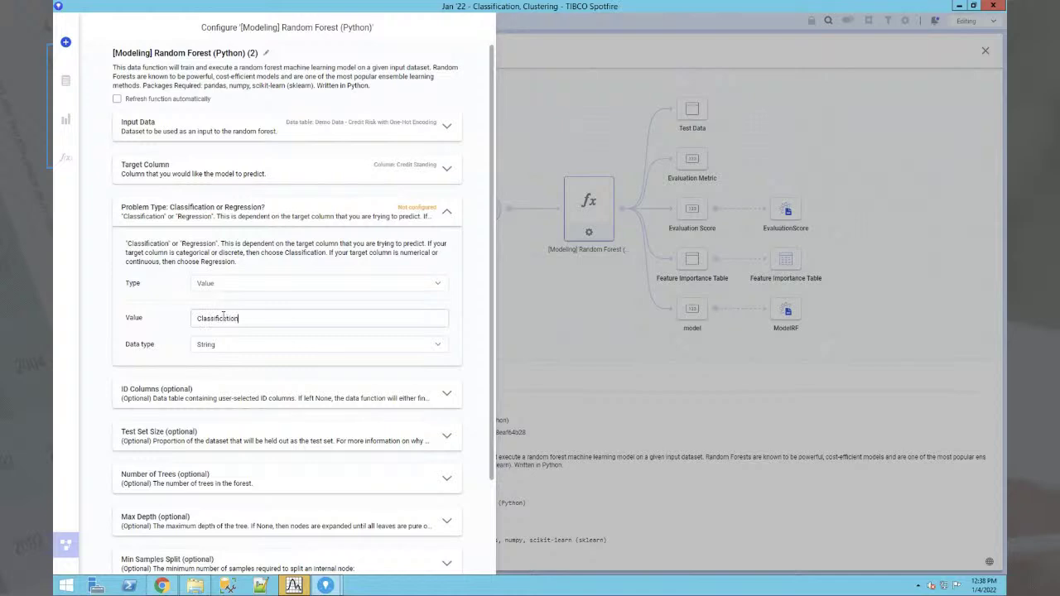
Confirm the new random forest configuration, skip the recommendation to add rows to the existing Feature Importance Table, and discard the import.
left_click(472, 359)
scroll(469, 405, "down", 3)
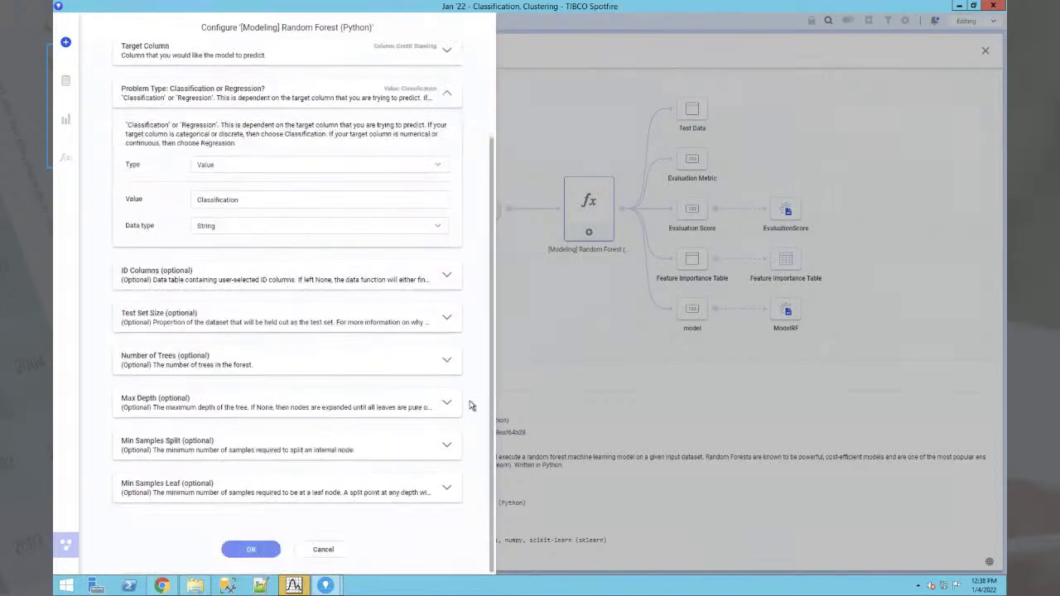
left_click(252, 549)
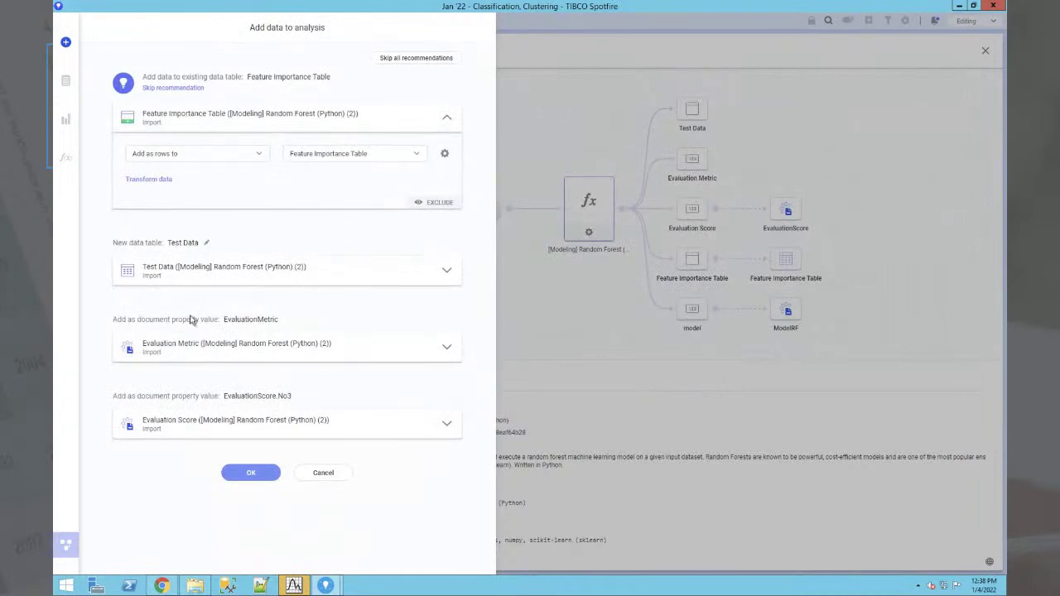
left_click(169, 88)
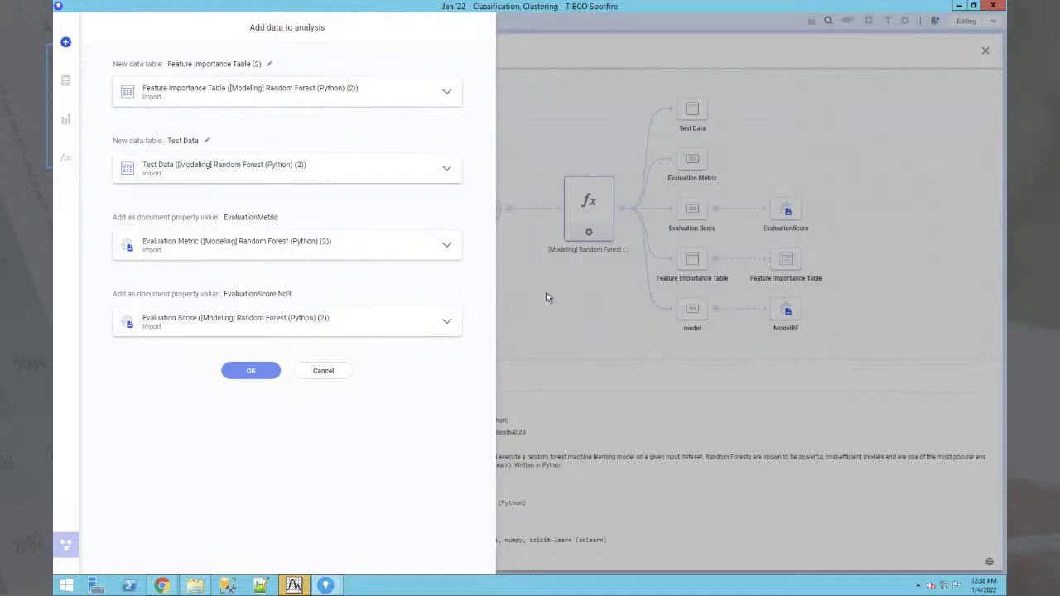
left_click(303, 370)
Inspect the EvaluationScore, Feature Importance Table and ModelRF outputs of the existing [Modeling] Random Forest (Python) data function.
left_click(787, 212)
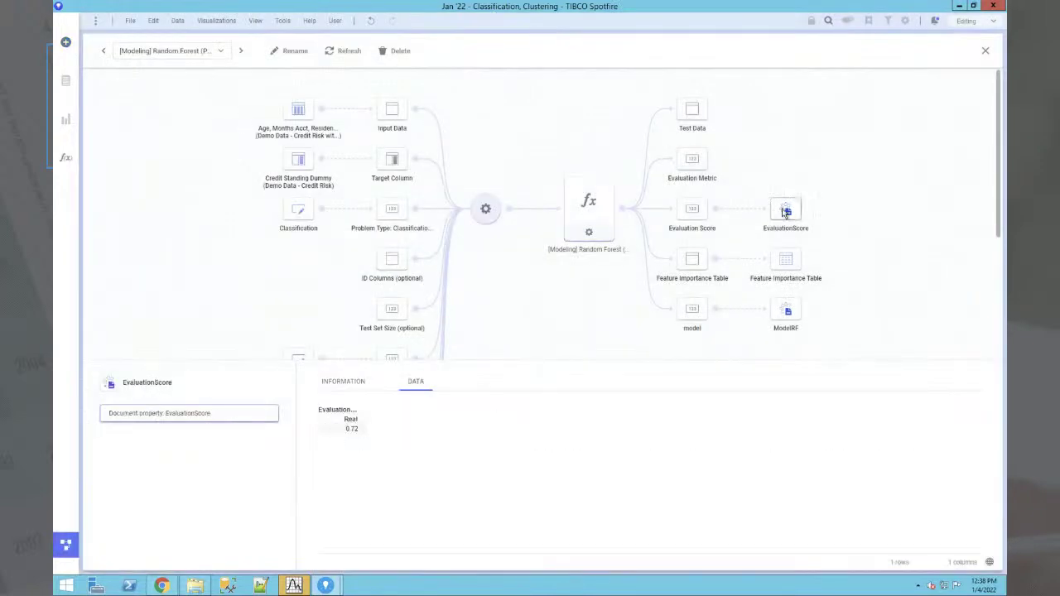
left_click(785, 262)
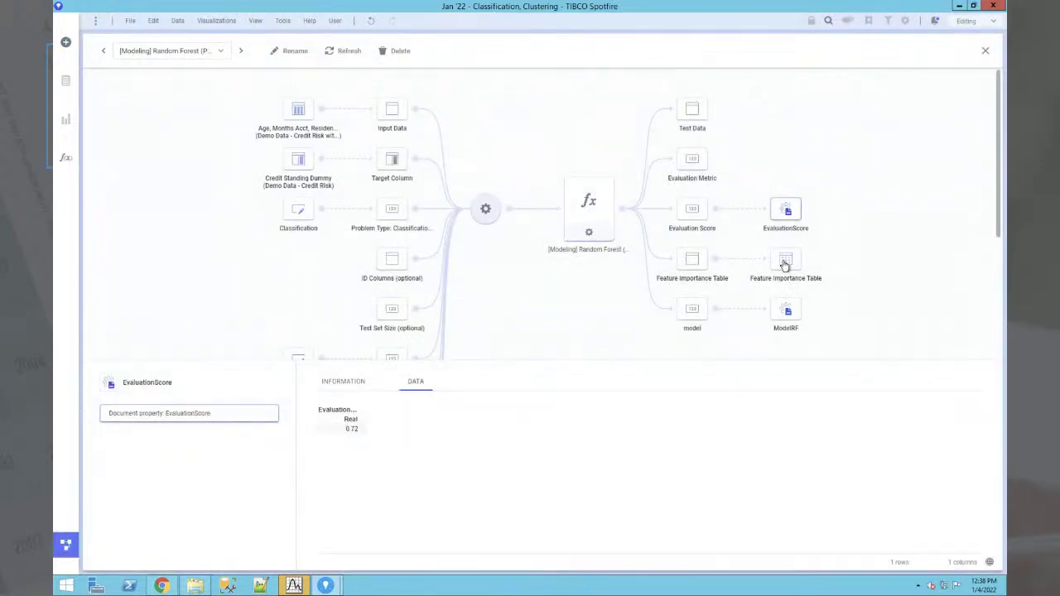
left_click(786, 313)
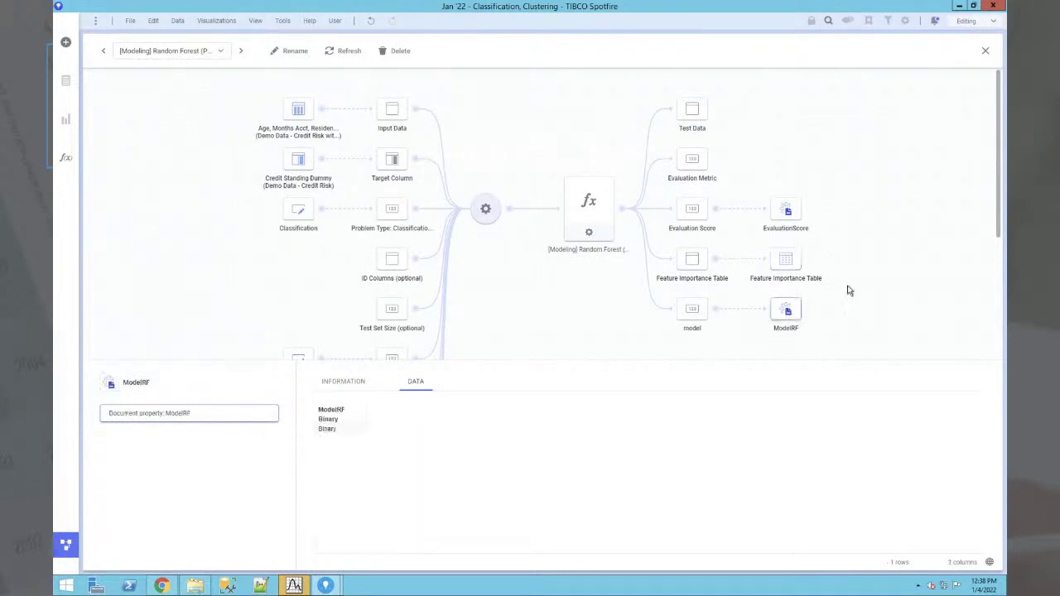
left_click(220, 51)
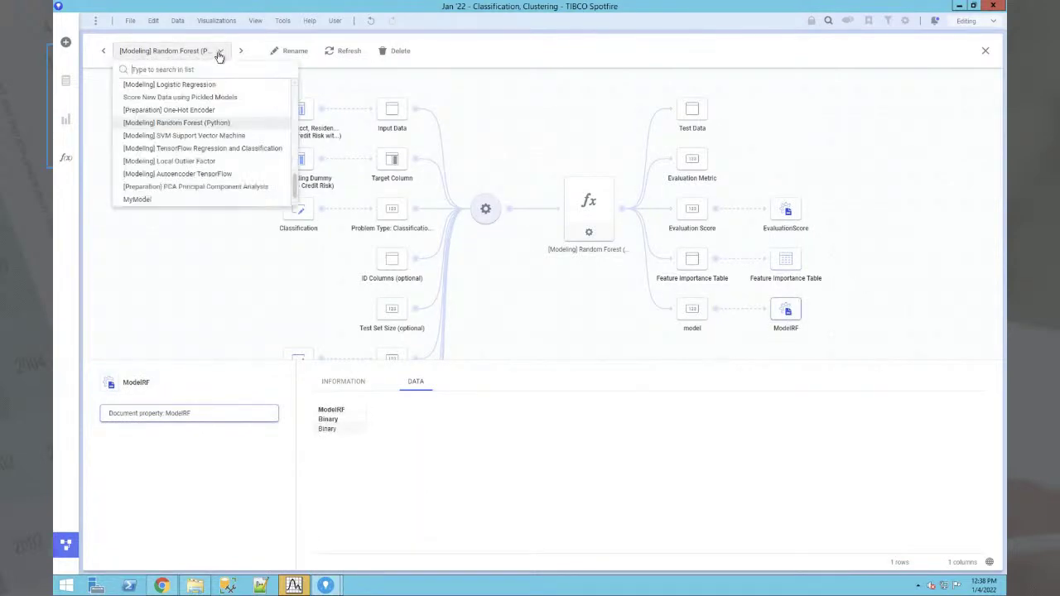
left_click(495, 275)
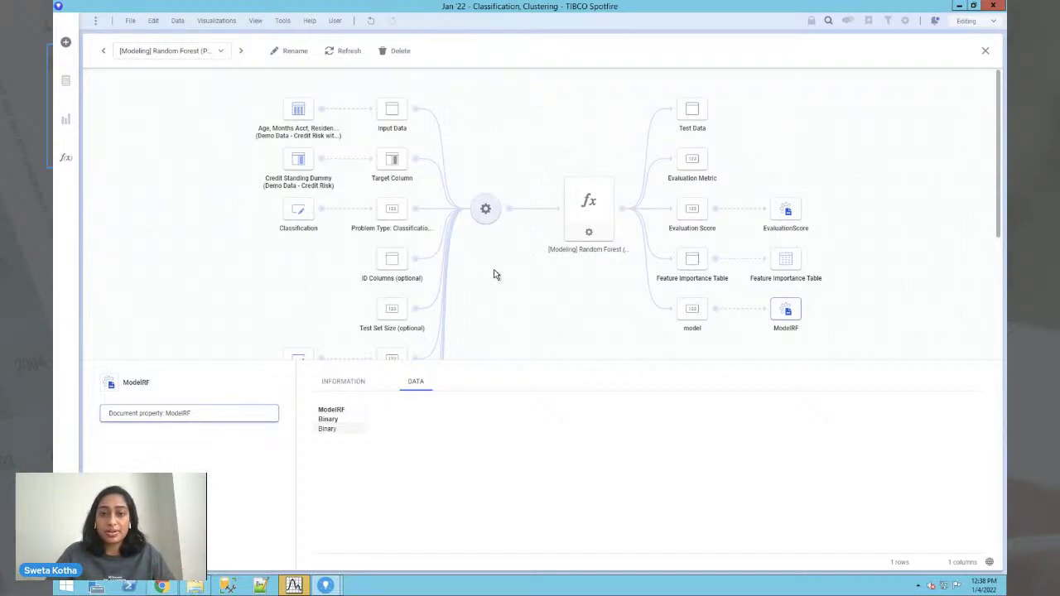
View the Score New Data using Pickled Models data function, return to [Modeling] Random Forest (Python) and review its parameter configuration without changes.
left_click(221, 53)
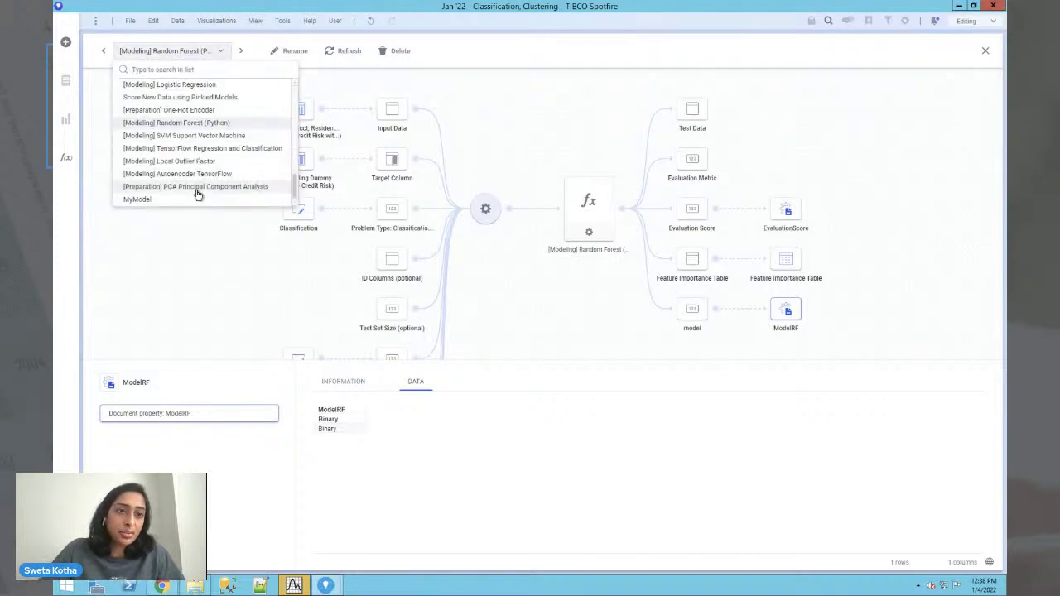
left_click(189, 98)
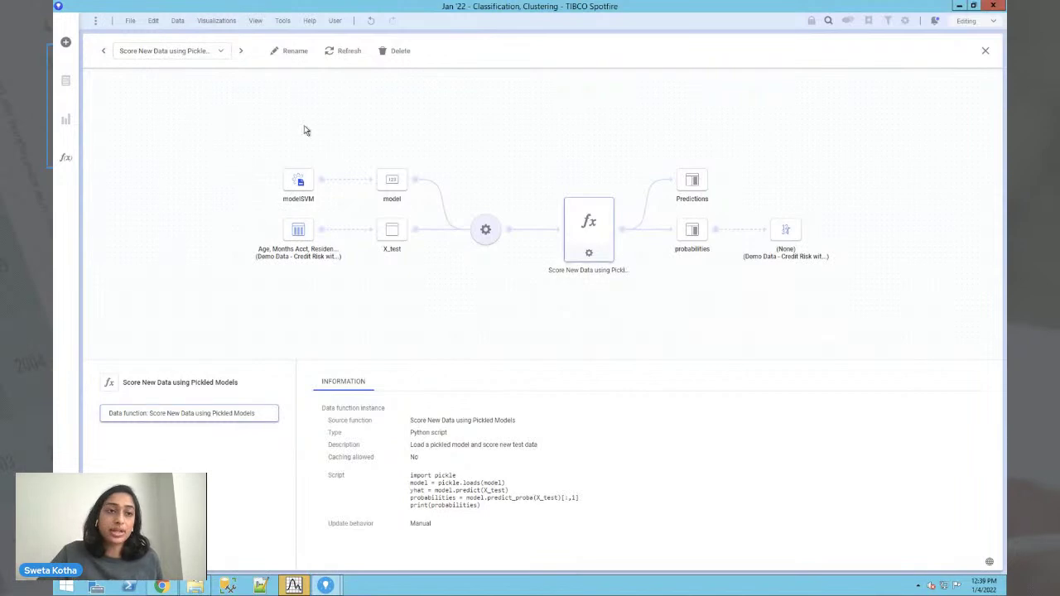
left_click(180, 51)
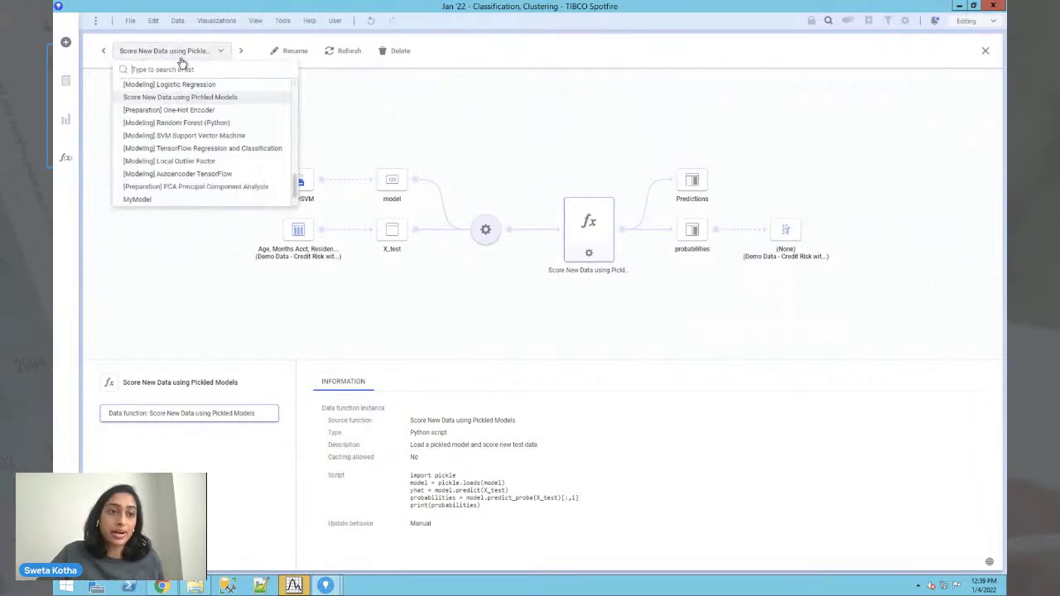
left_click(196, 122)
left_click(485, 211)
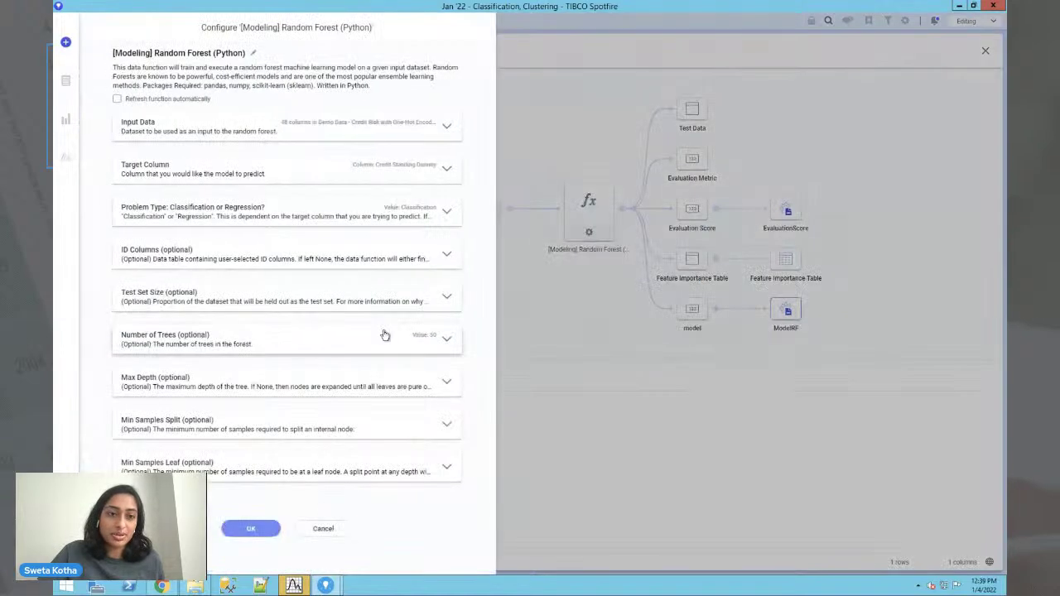
left_click(323, 528)
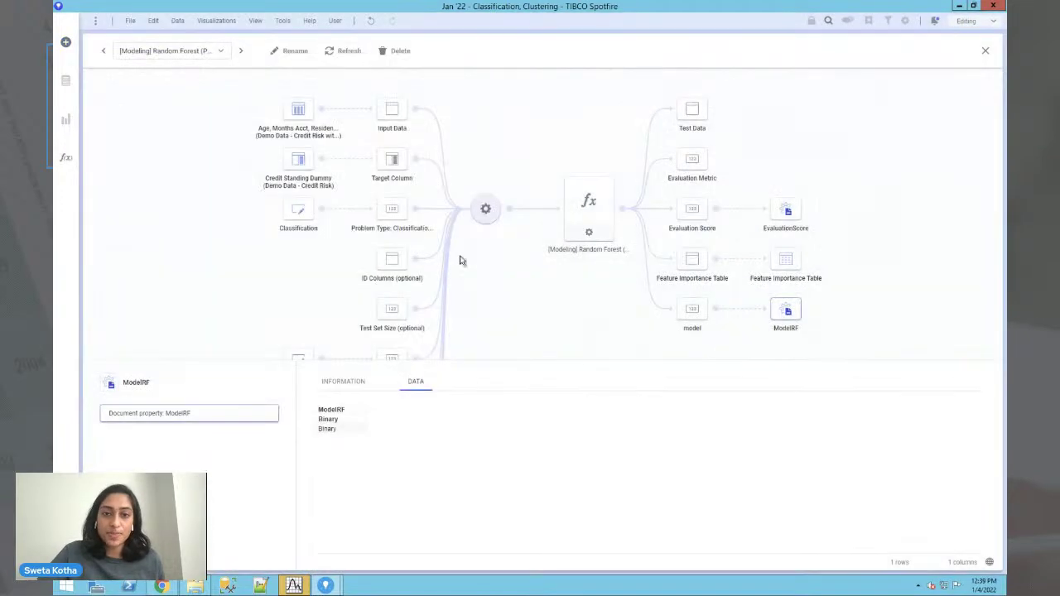
Open the random forest Python script, examine the pickle lines that save the model near its end, and close it.
left_click(593, 235)
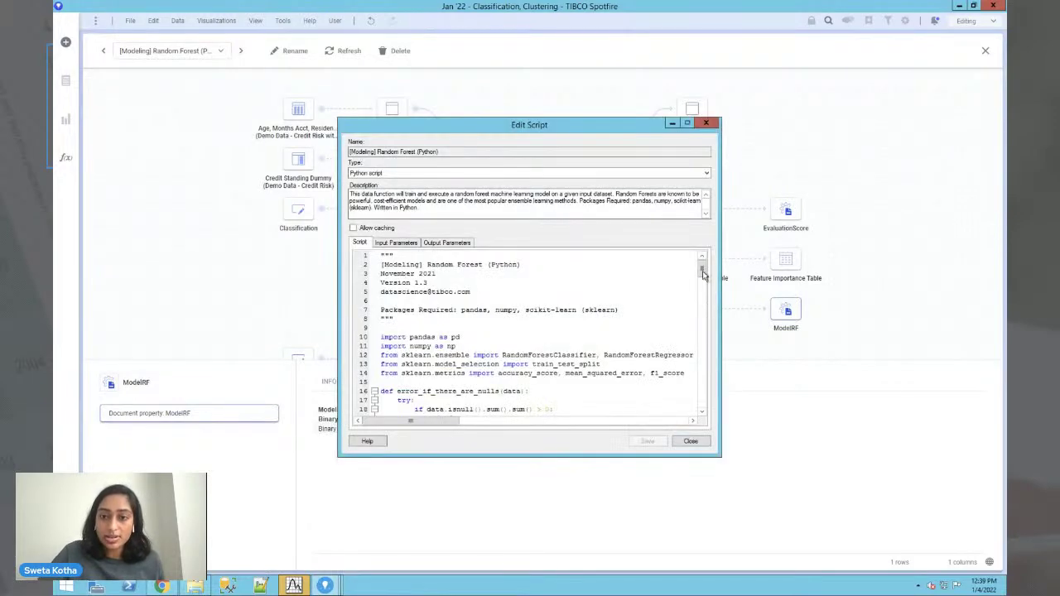
left_click_drag(700, 269, 700, 389)
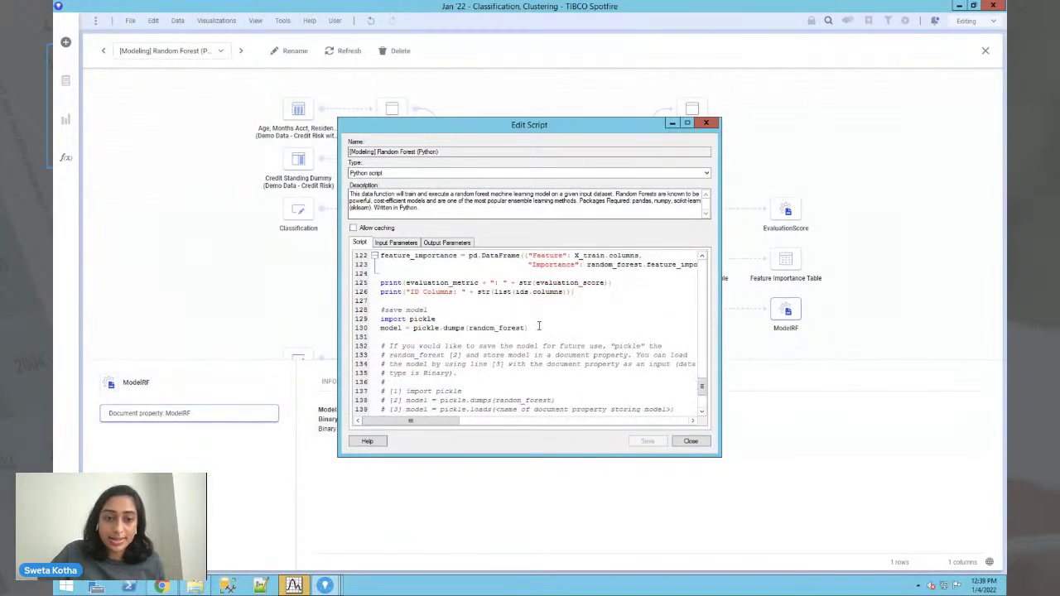
left_click_drag(538, 326, 356, 319)
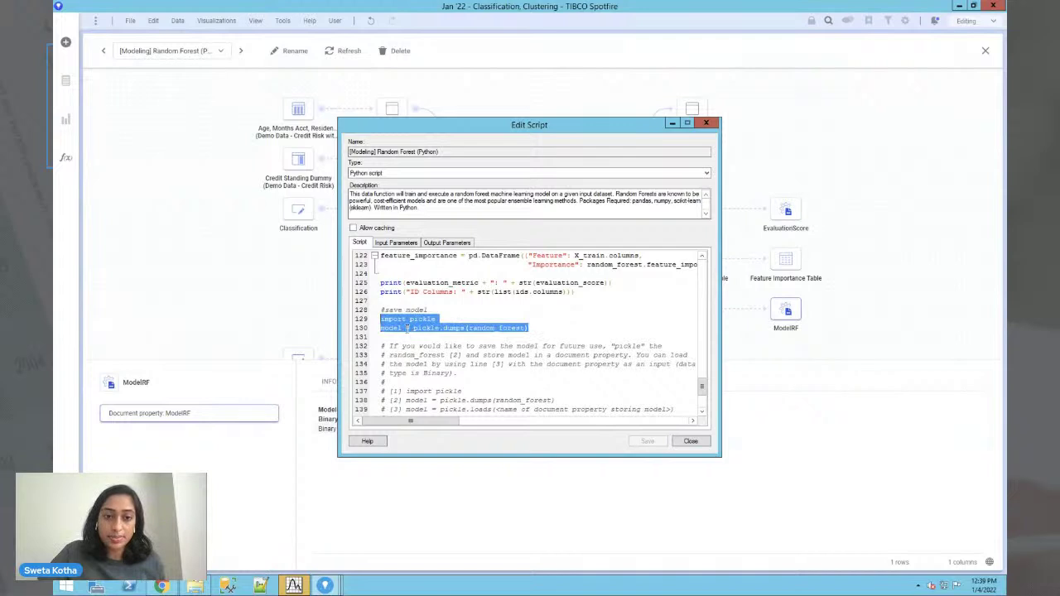
left_click(405, 328)
double_click(389, 329)
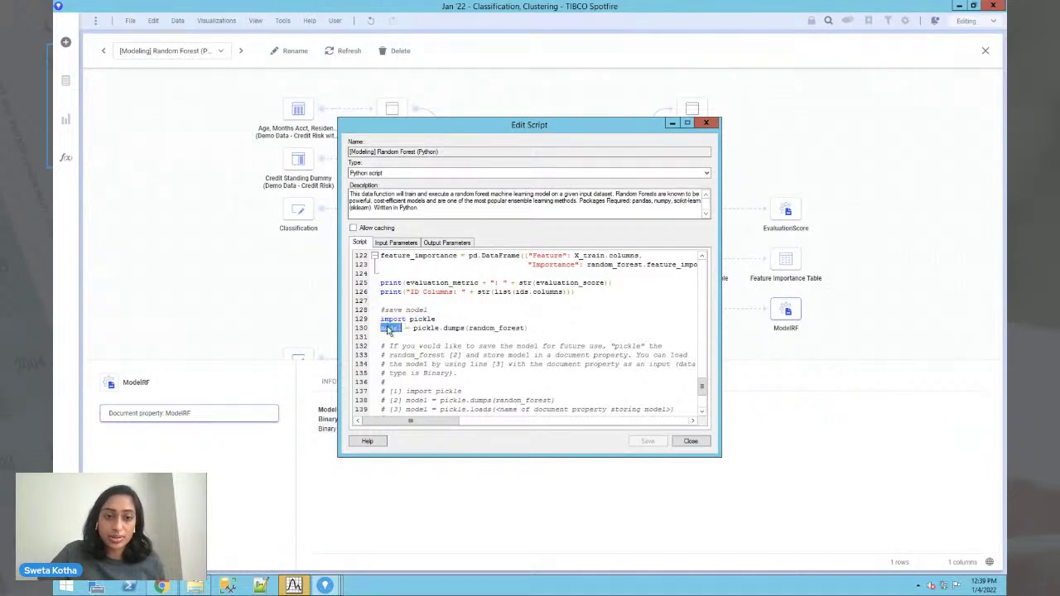
left_click(690, 441)
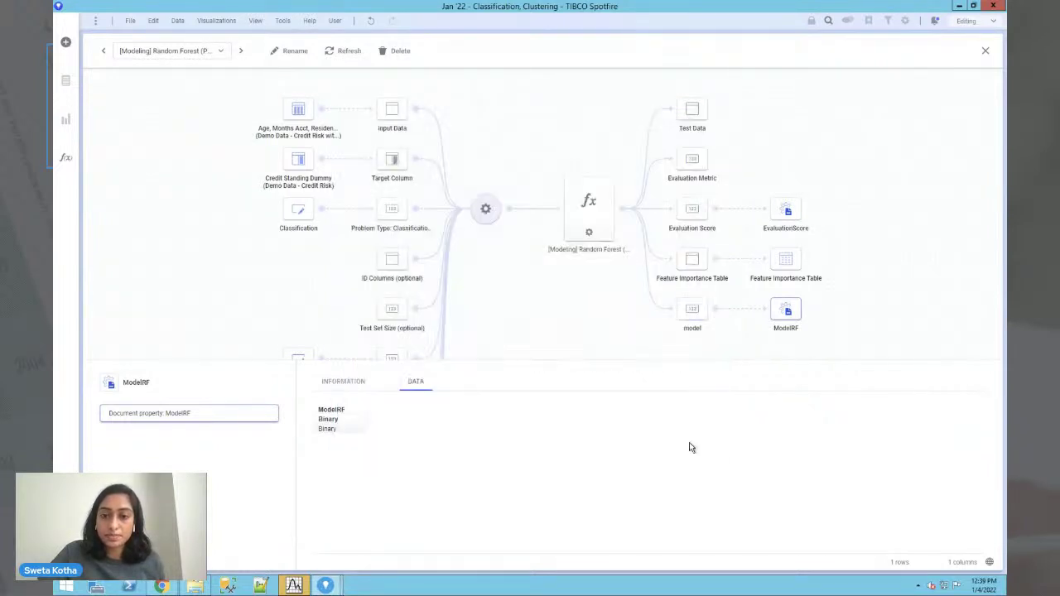
Display the Score New Data using Pickled Models data function and inspect its modelSVM, X_test, Predictions and probabilities nodes.
left_click(217, 51)
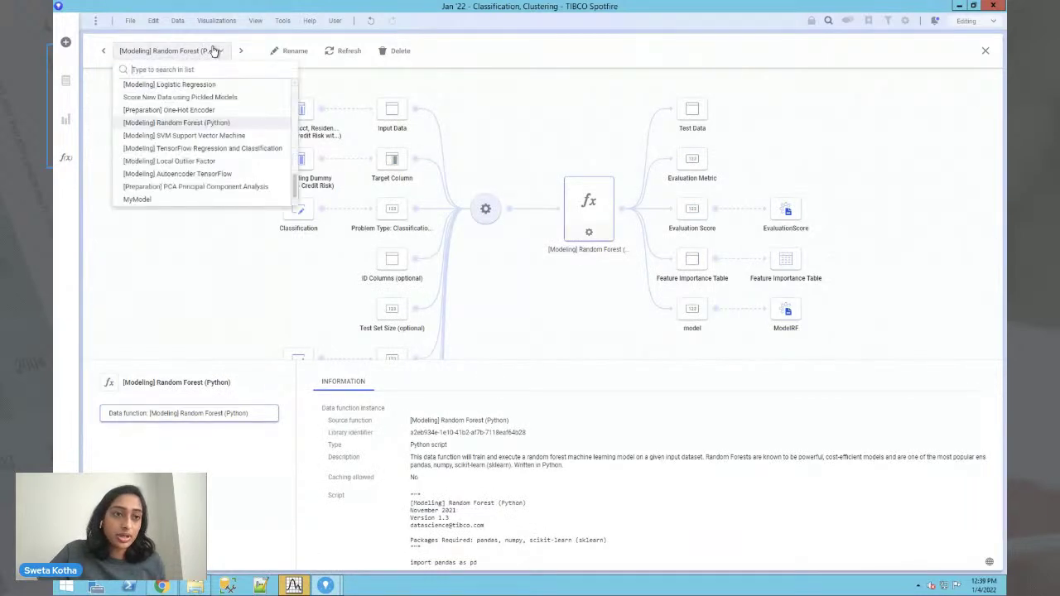
left_click(192, 98)
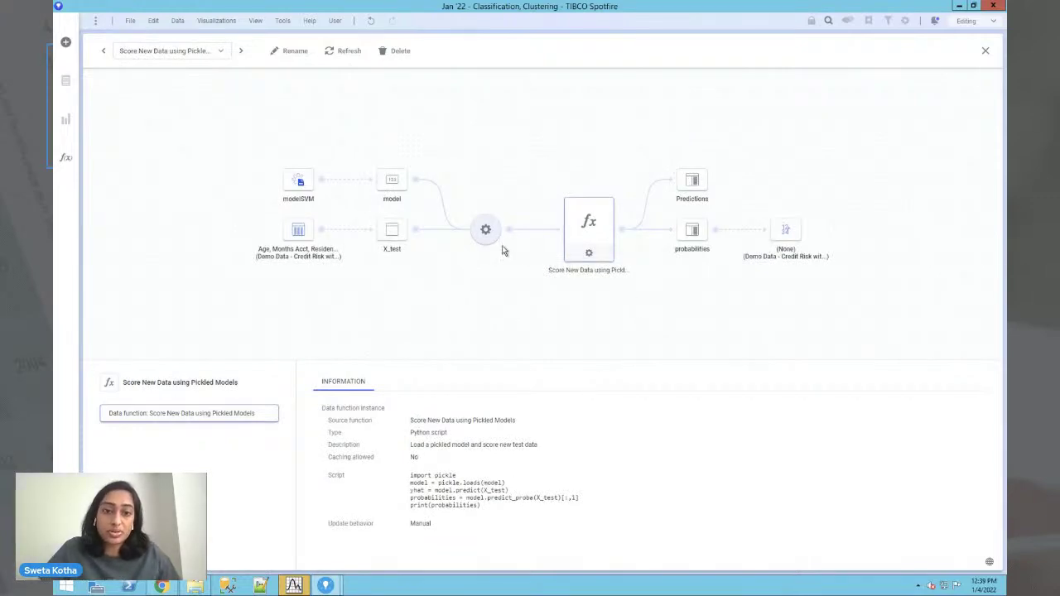
left_click(304, 189)
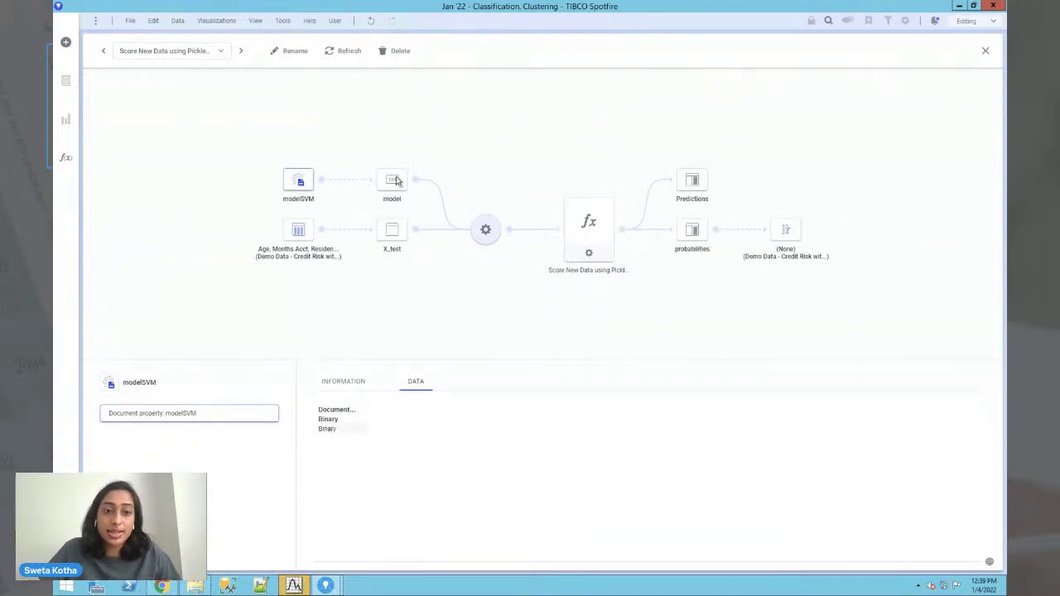
left_click(391, 231)
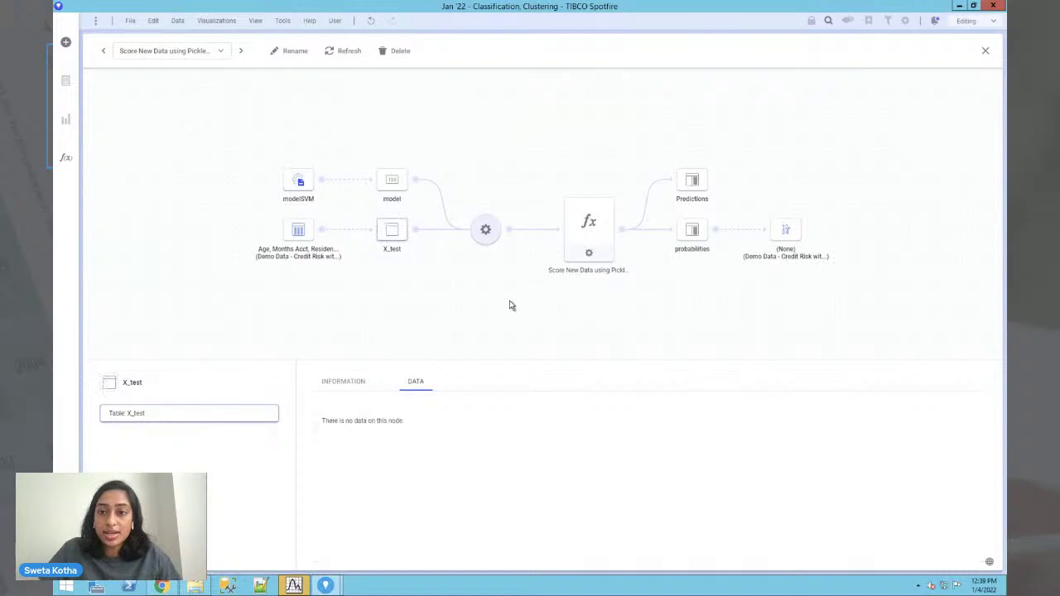
left_click(694, 180)
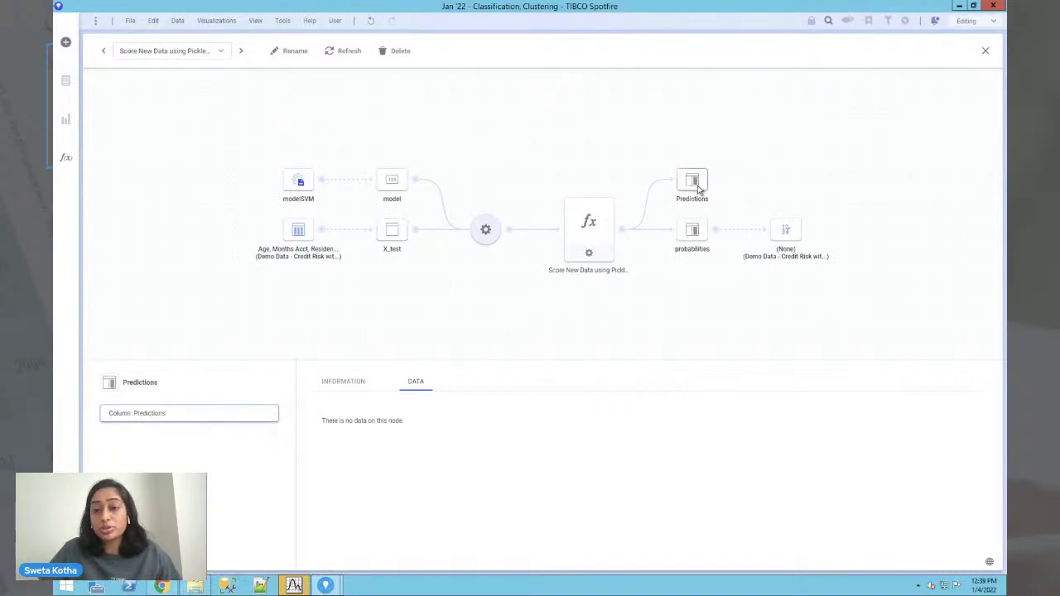
left_click(698, 235)
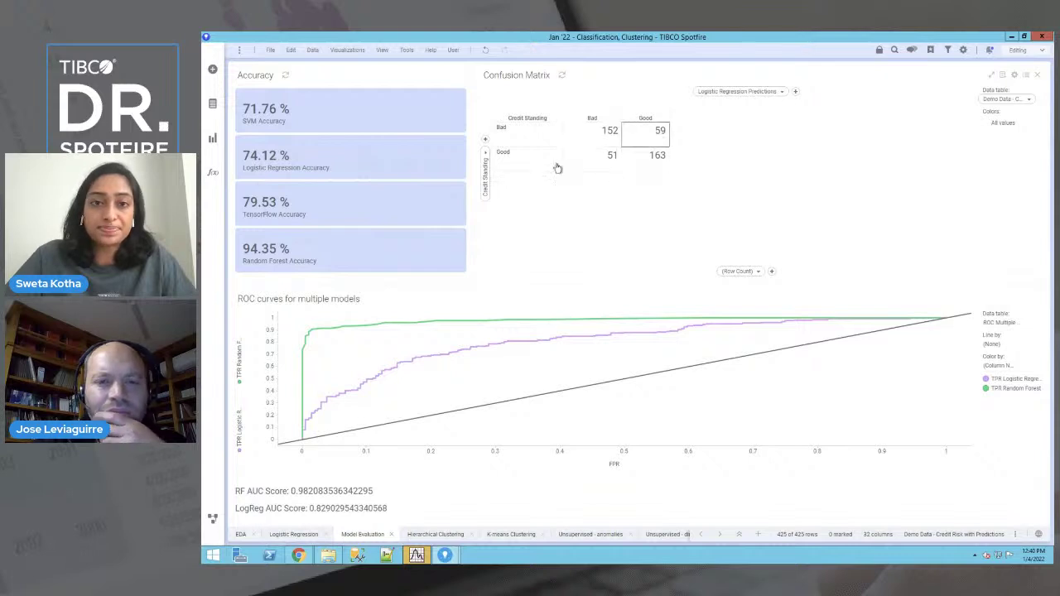
Find the Demo Data - Credit Risk with Predictions table in the data canvas and view its prediction and probability columns.
left_click(212, 517)
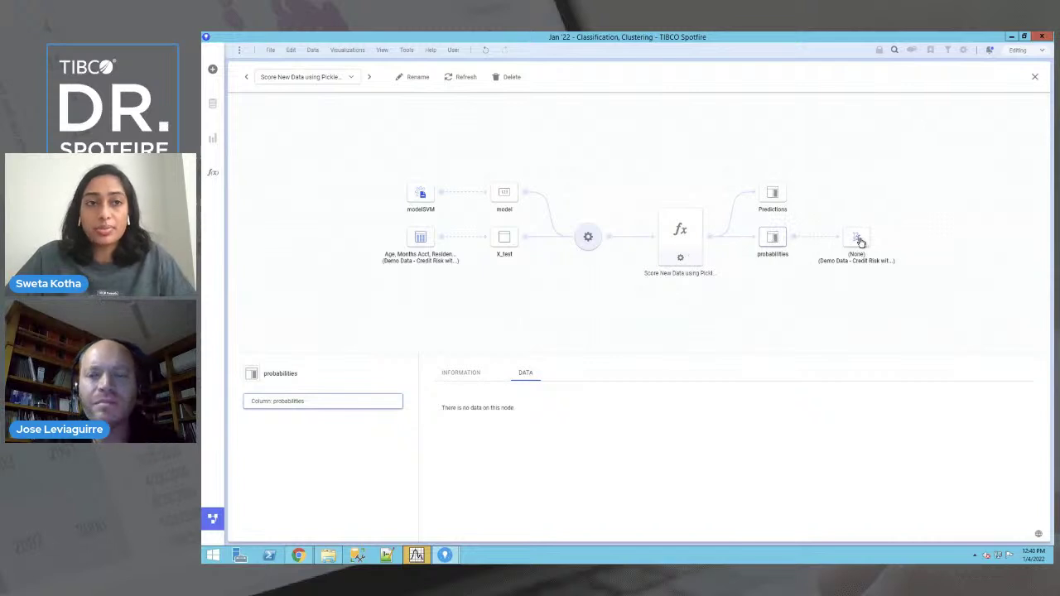
left_click(343, 76)
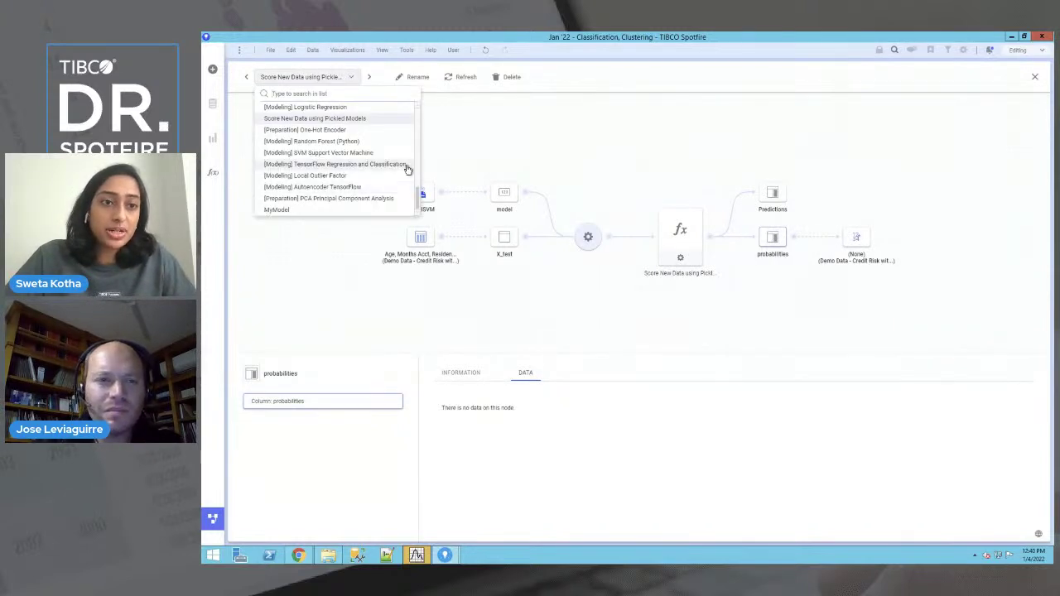
scroll(407, 169, "down", 1)
scroll(373, 140, "up", 5)
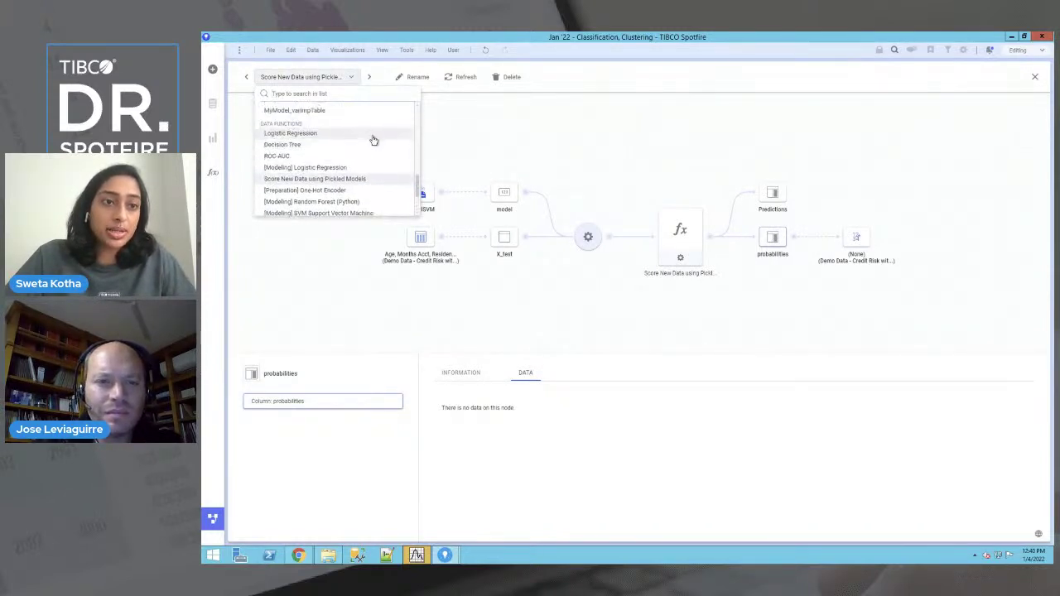
scroll(372, 140, "up", 5)
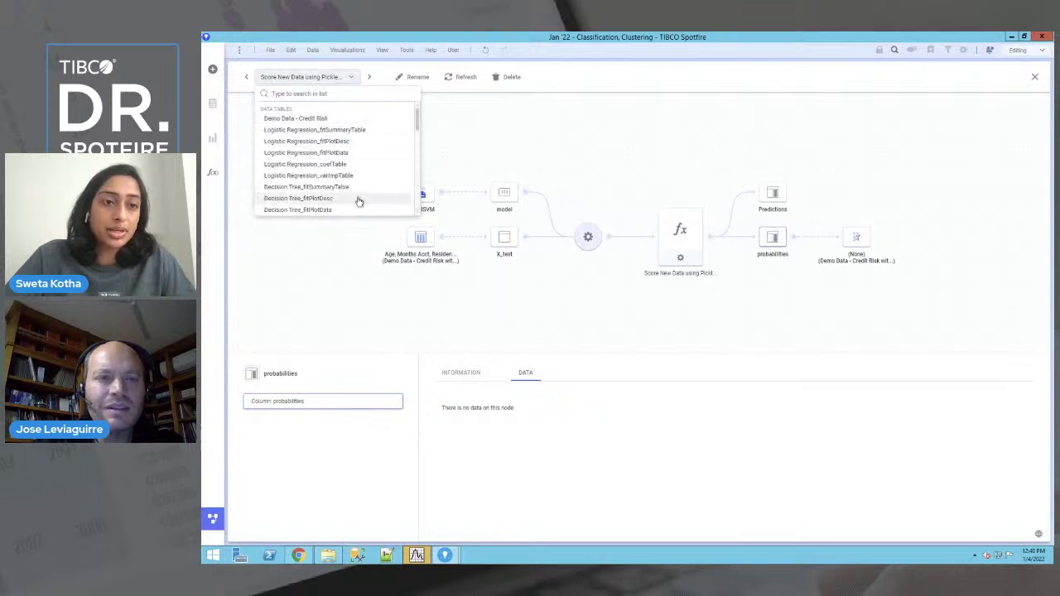
scroll(358, 202, "up", 3)
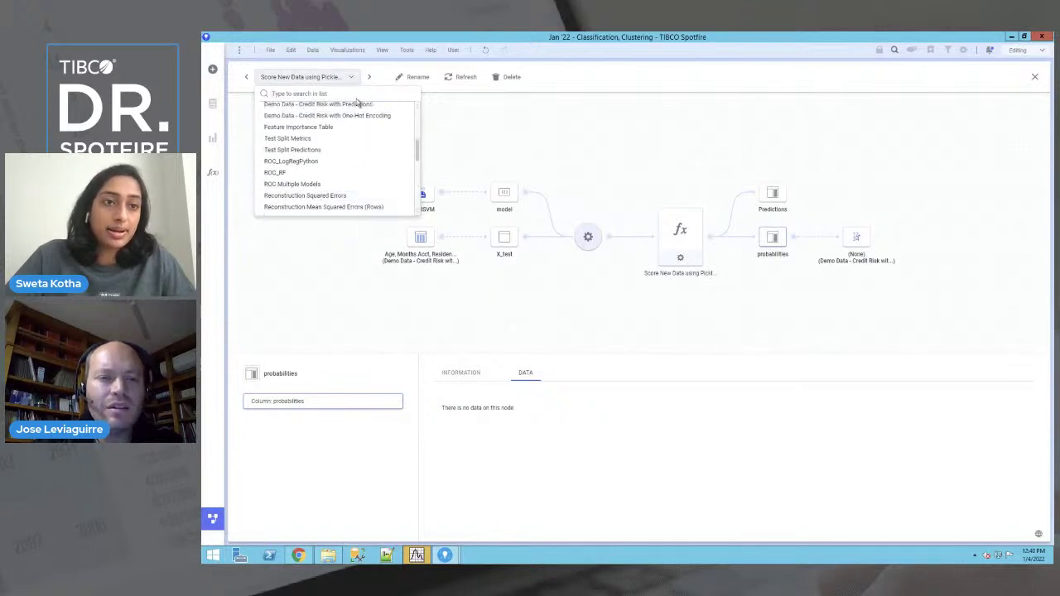
scroll(346, 134, "up", 2)
left_click(340, 125)
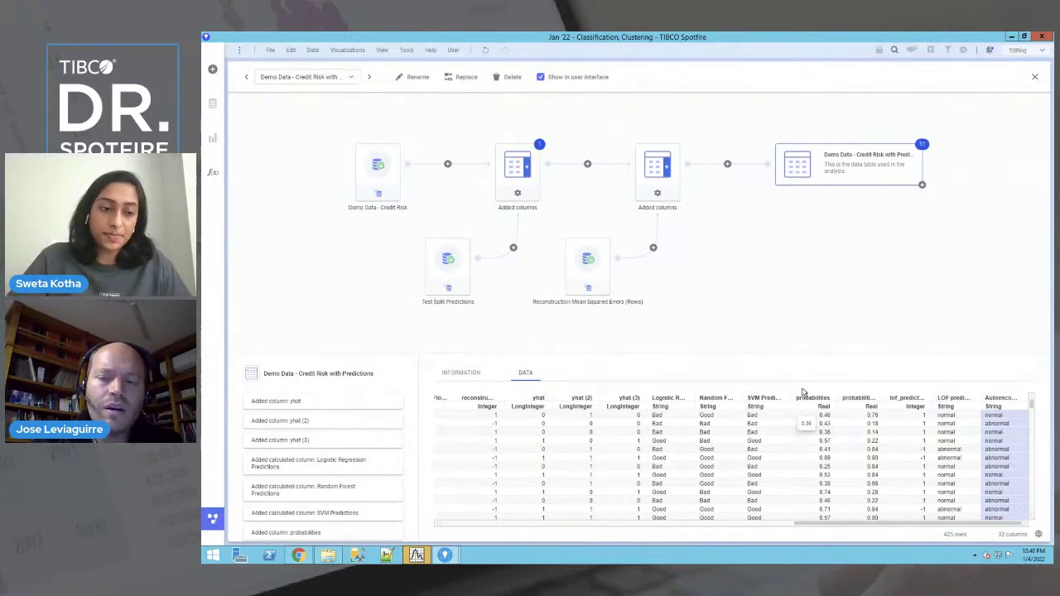
Check the Model Evaluation page, return to the predictions table, widen its three model prediction columns, and view its first columns.
left_click(212, 518)
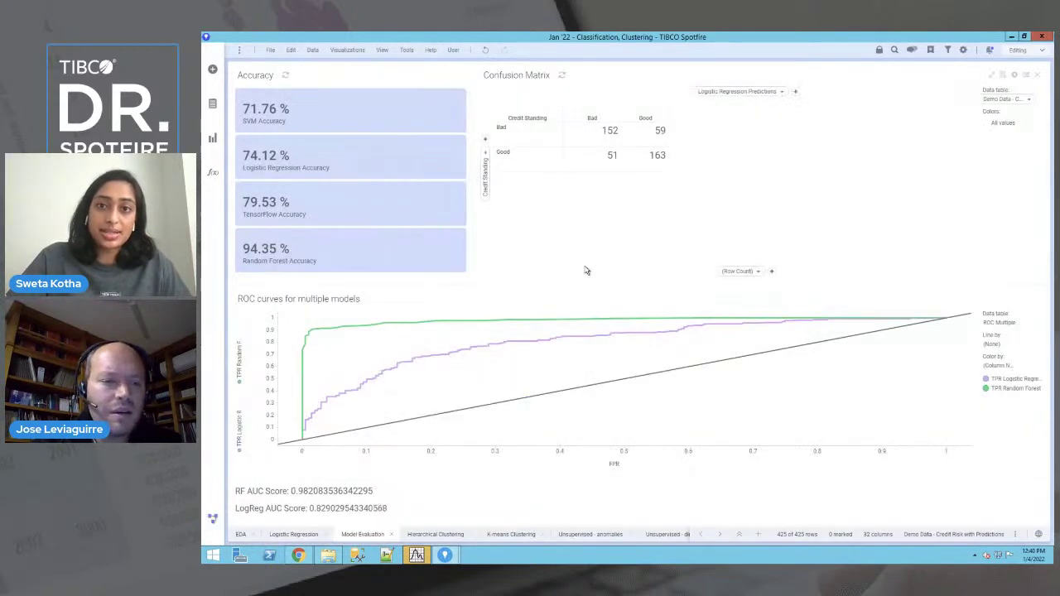
left_click(212, 521)
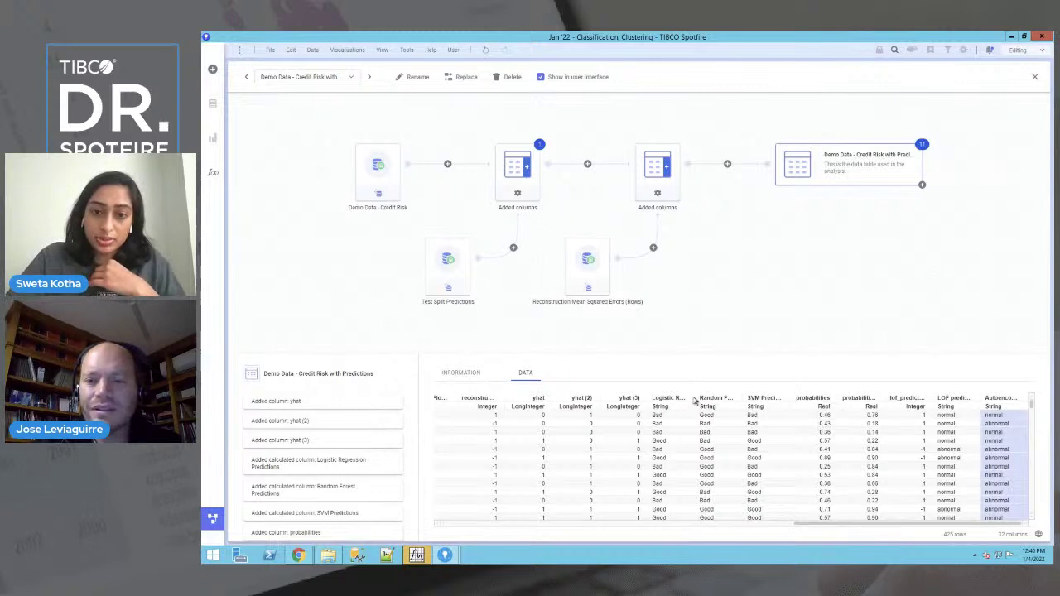
left_click_drag(694, 398, 743, 401)
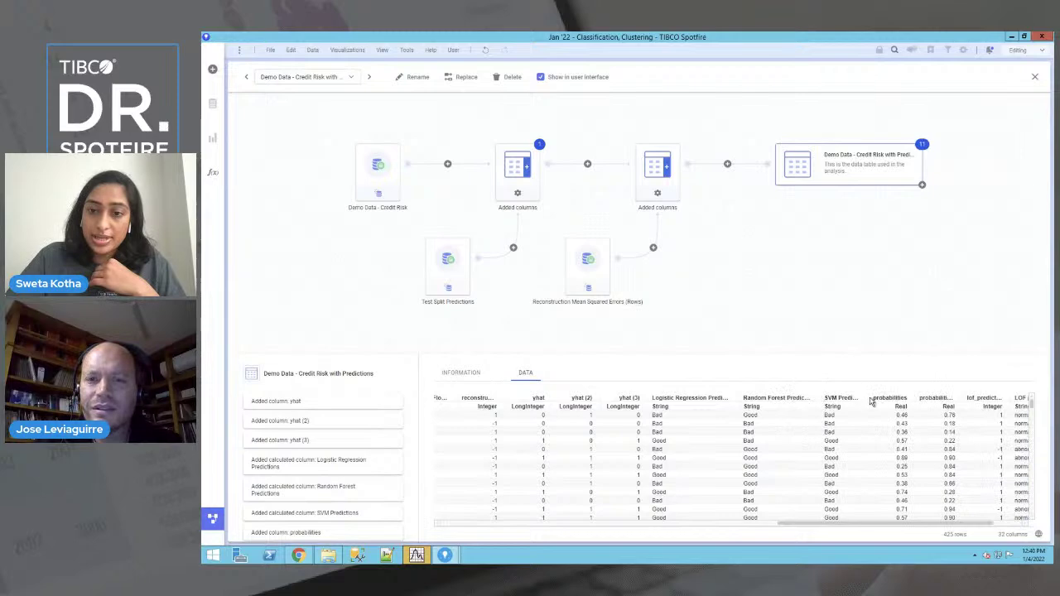
left_click_drag(867, 399, 917, 397)
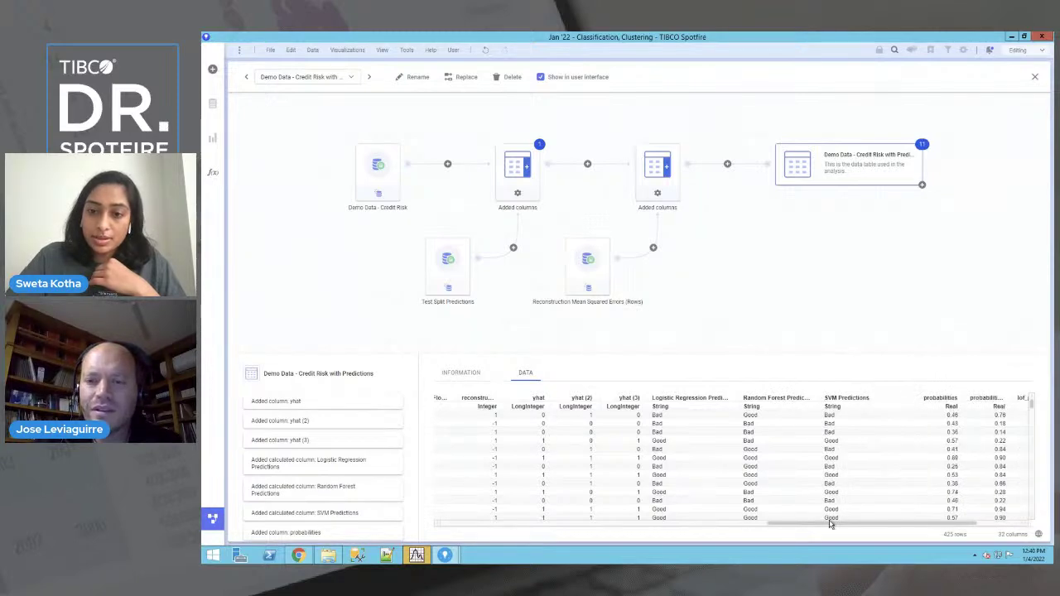
left_click_drag(827, 523, 465, 505)
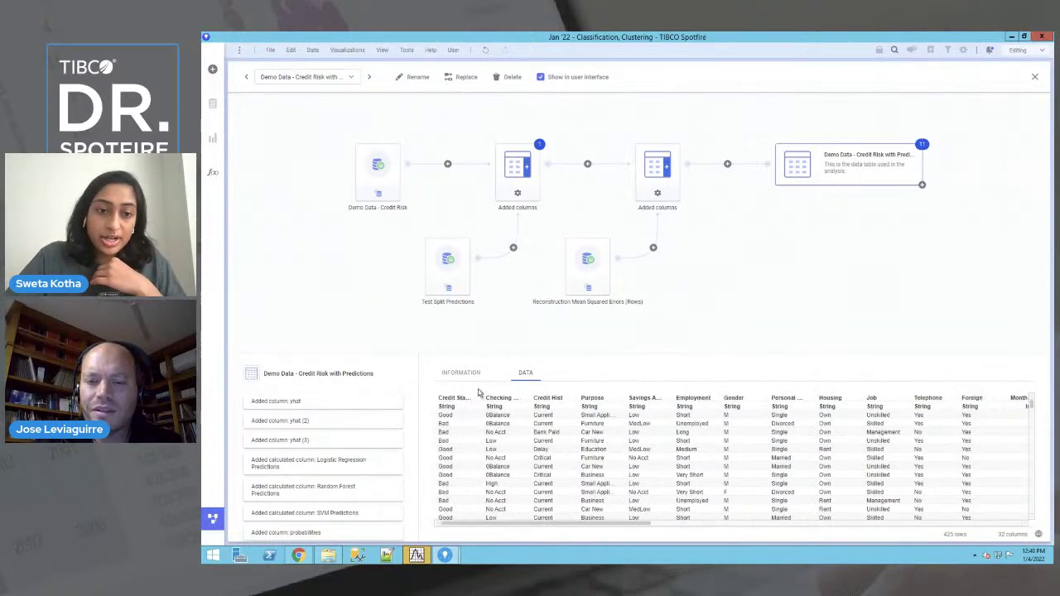
Widen the Credit Standing column in the predictions table's data preview and return to the Model Evaluation page.
left_click_drag(524, 401, 527, 400)
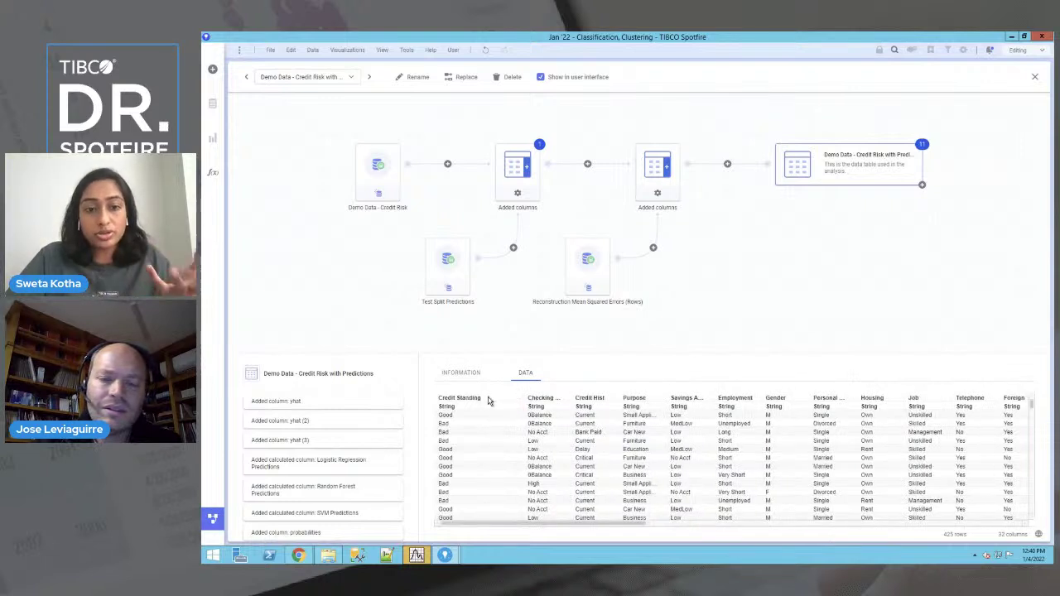
left_click(212, 518)
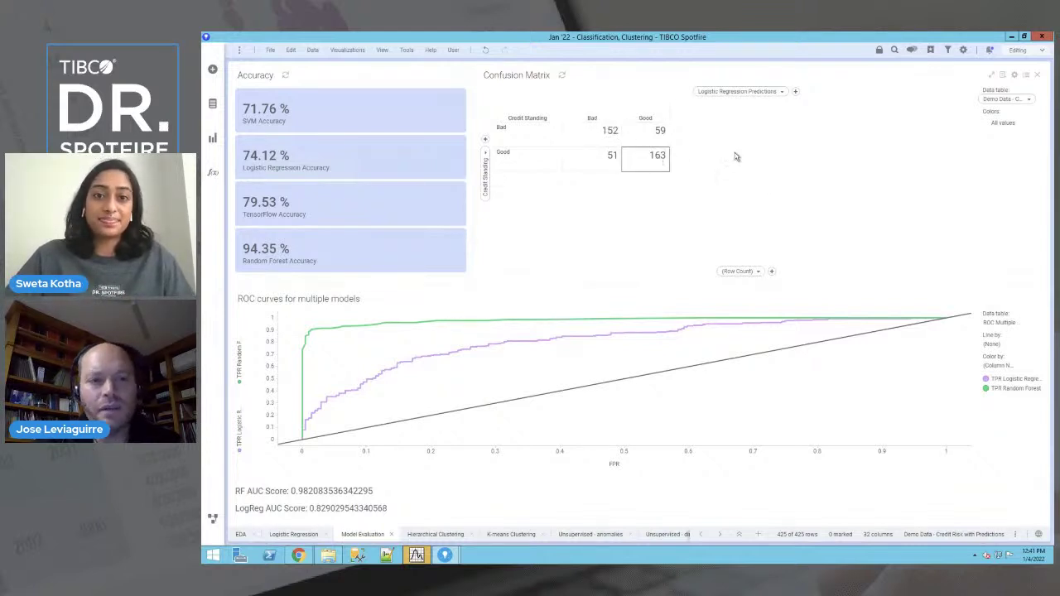
View the confusion matrix's general properties, close them, and look through the available visualization types around Cross table.
left_click(650, 164)
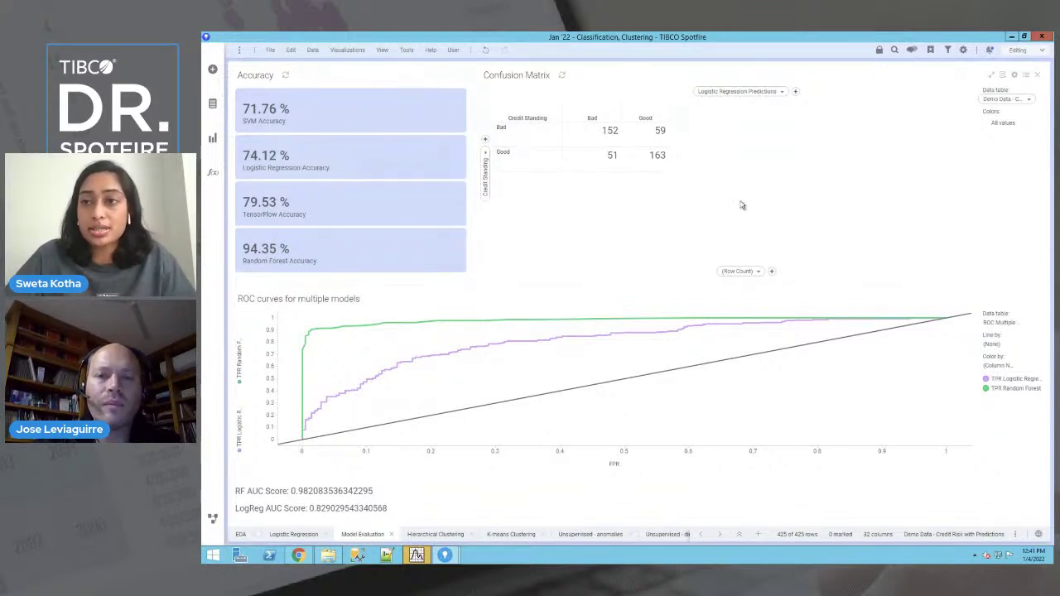
left_click(1014, 75)
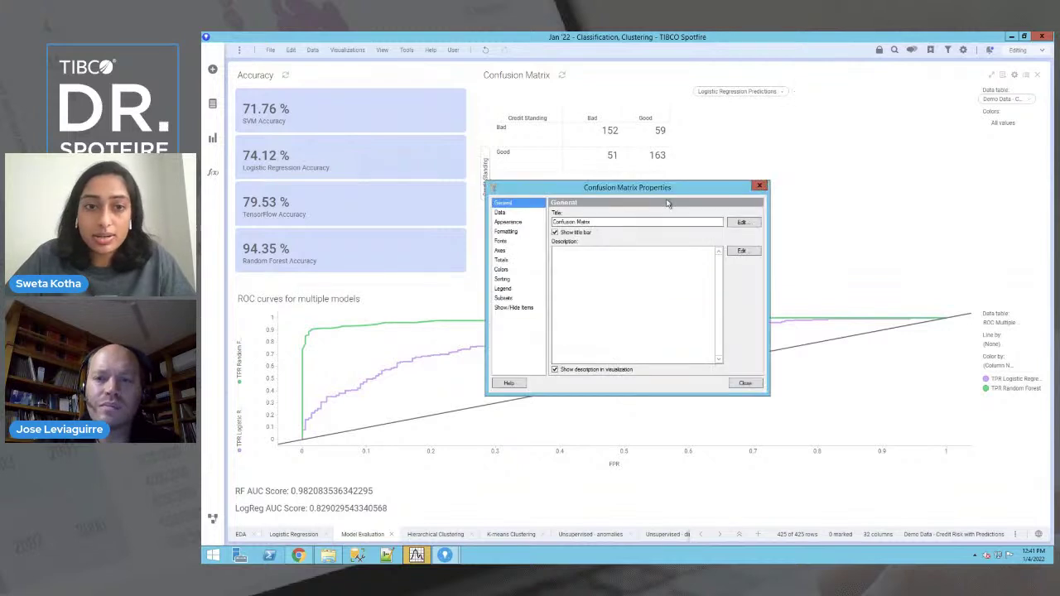
left_click(759, 185)
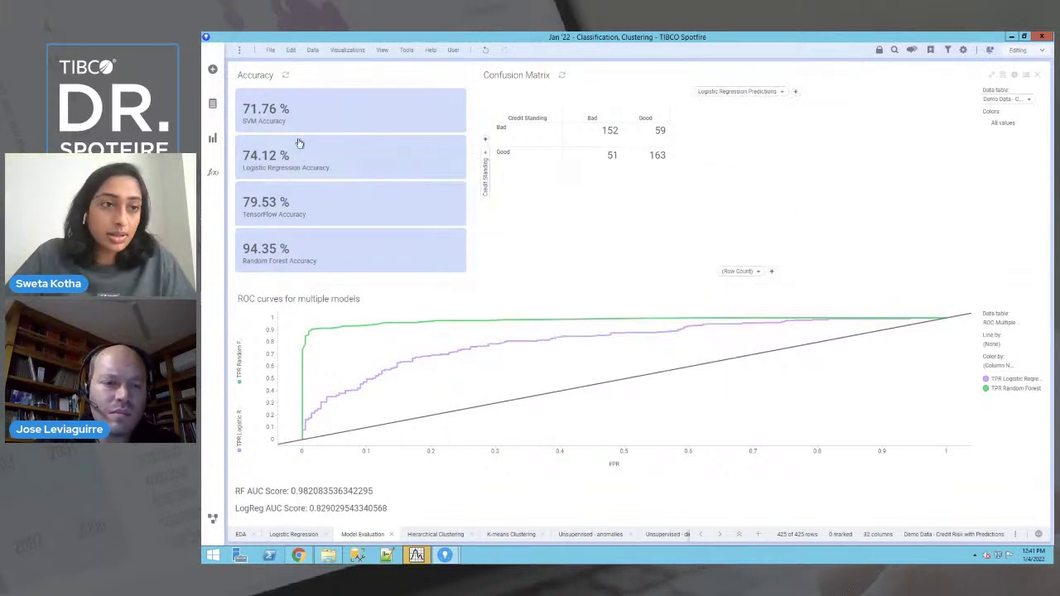
left_click(213, 138)
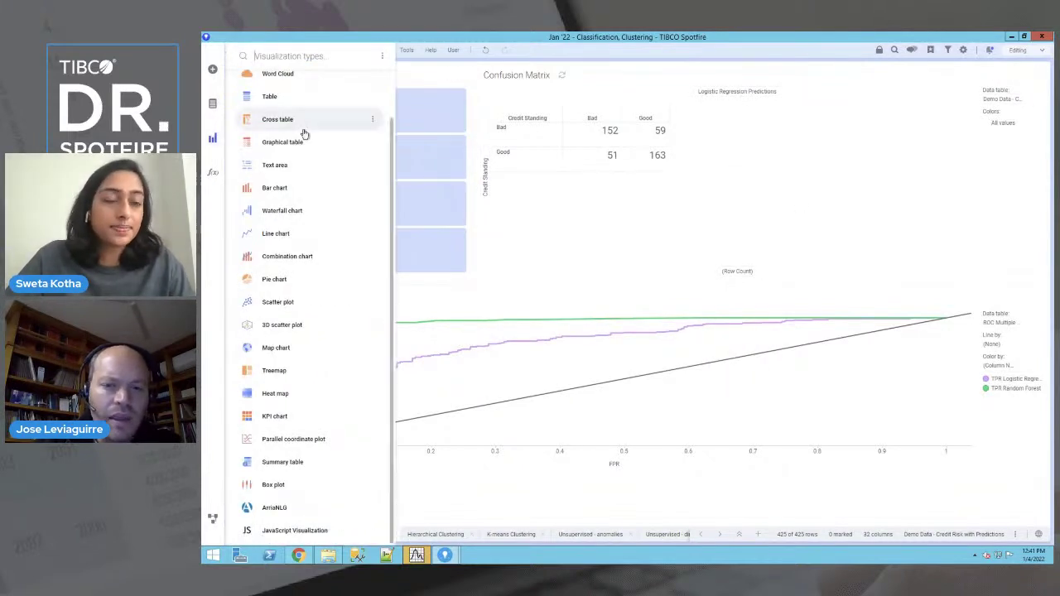
left_click(521, 235)
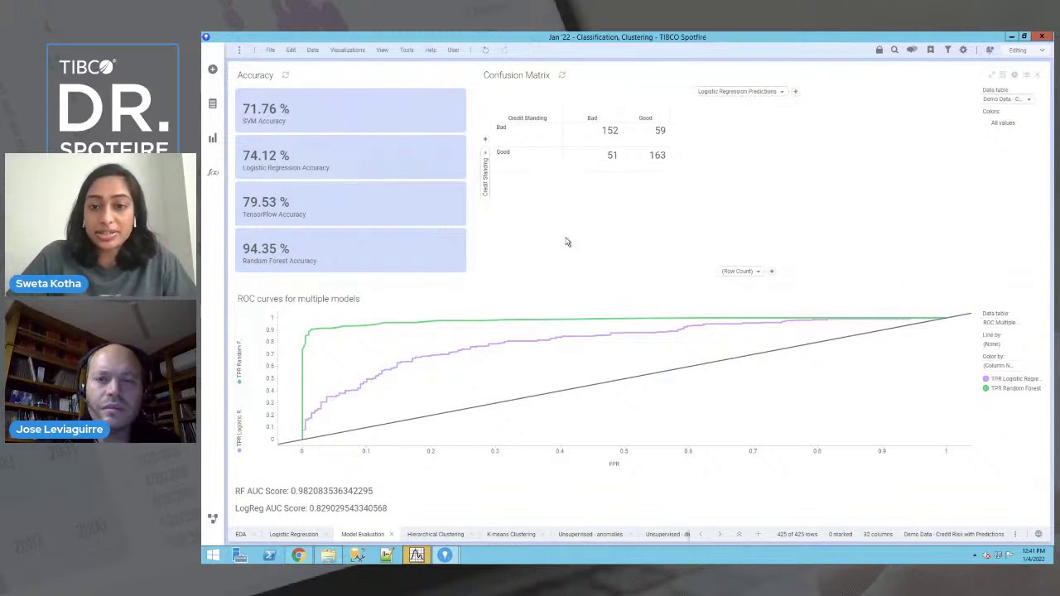
Open the Logistic Regression Accuracy KPI settings of the Accuracy chart, examine the value expression, and close all the dialogs.
left_click(449, 76)
left_click(477, 122)
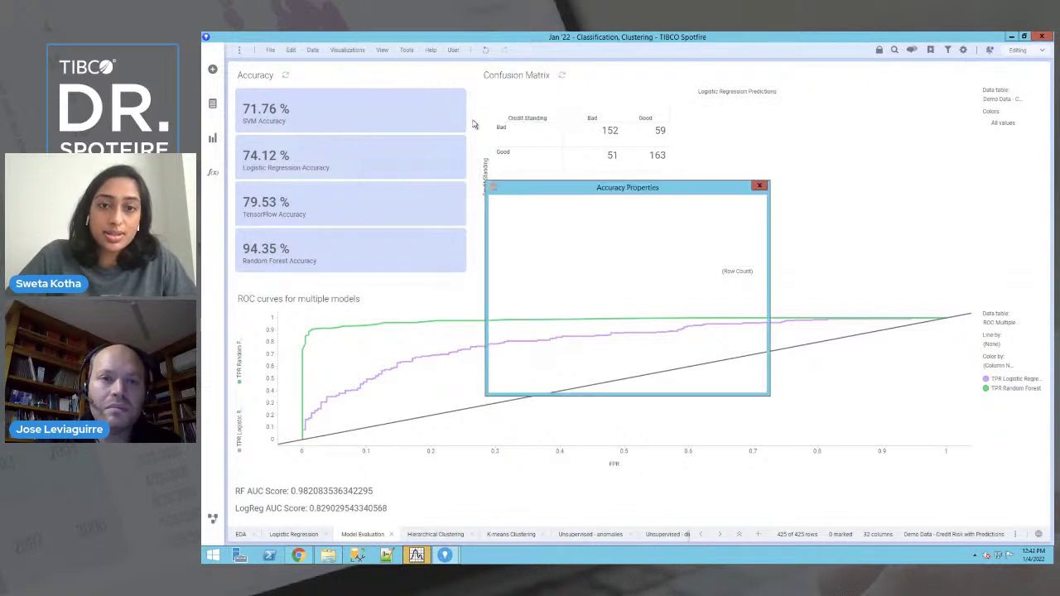
left_click(515, 214)
left_click(500, 231)
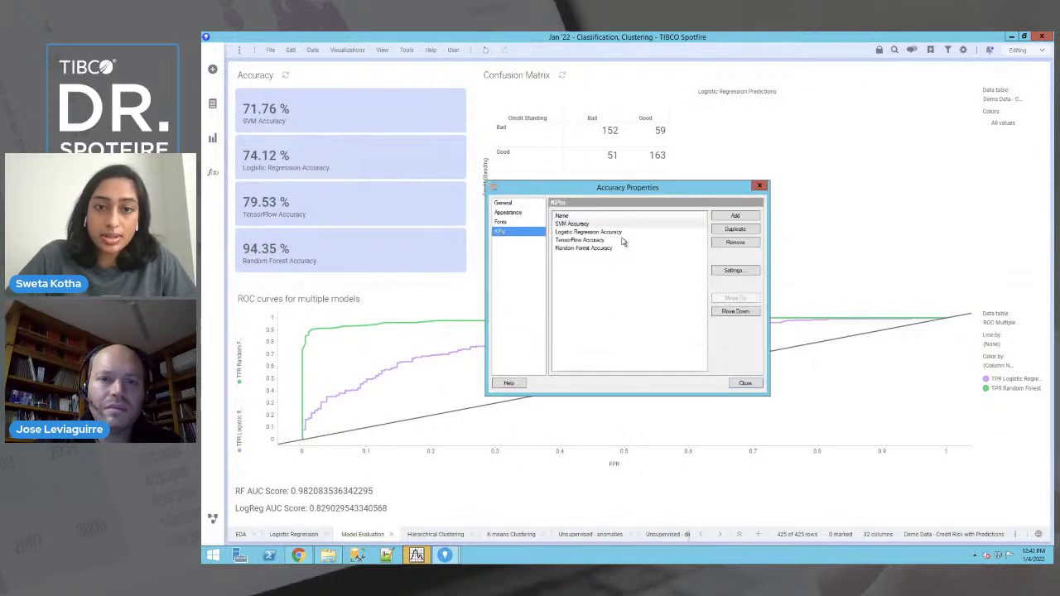
double_click(596, 234)
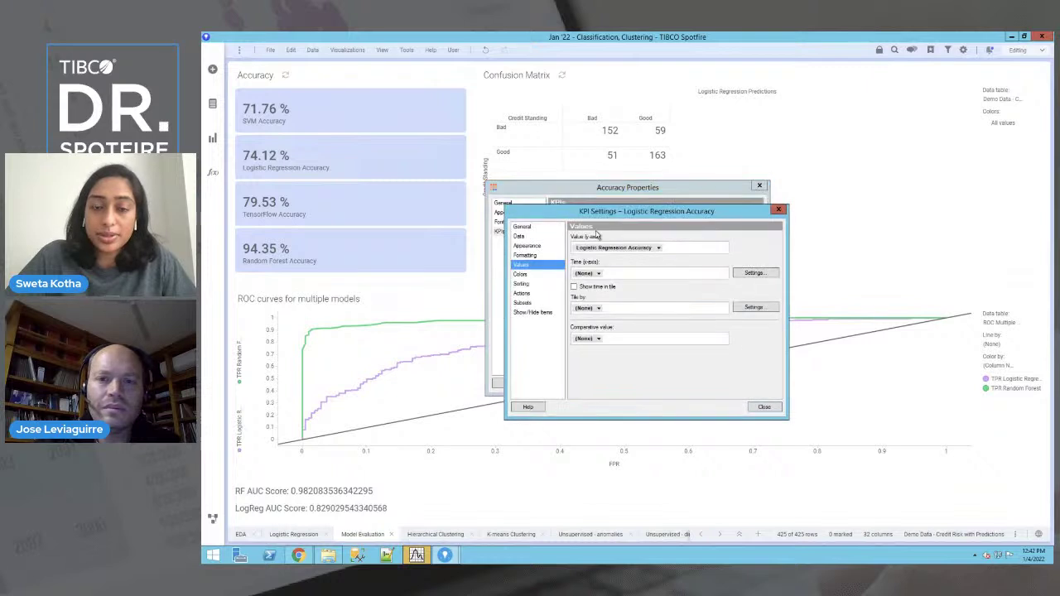
left_click(658, 248)
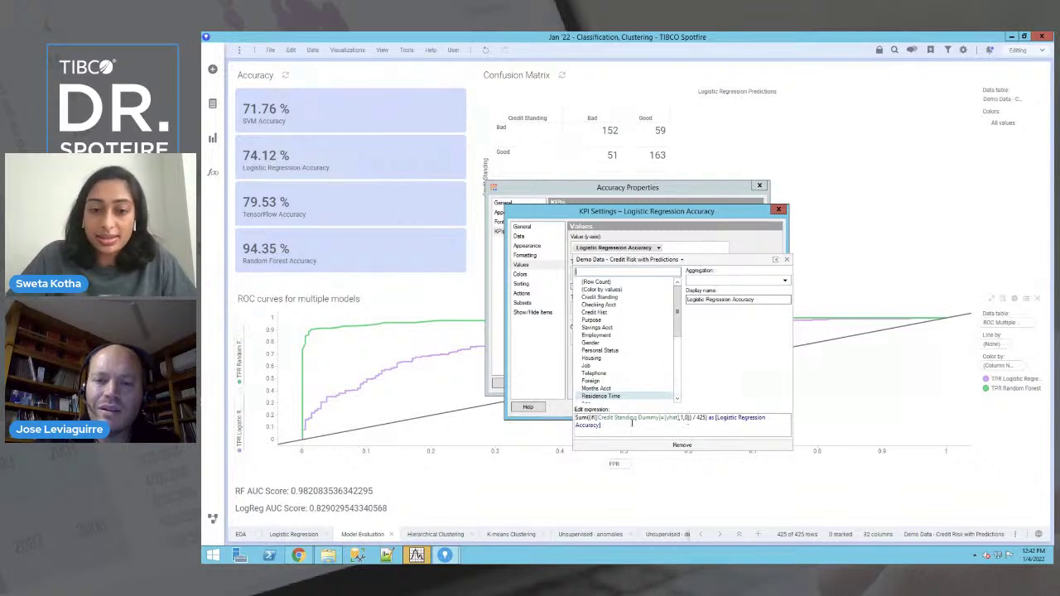
triple_click(579, 422)
left_click(626, 426)
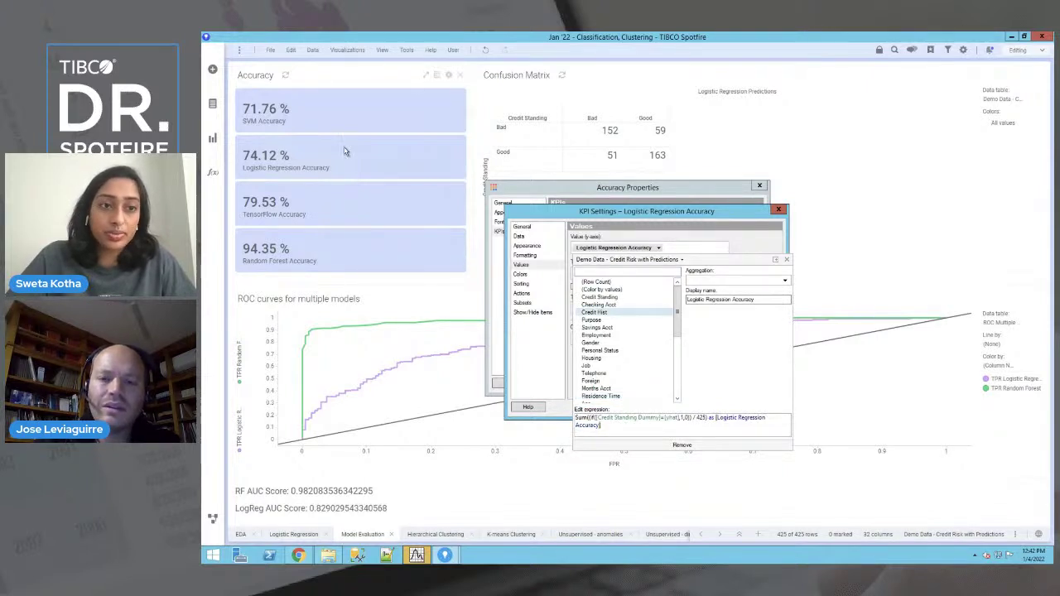
left_click(786, 259)
left_click(778, 211)
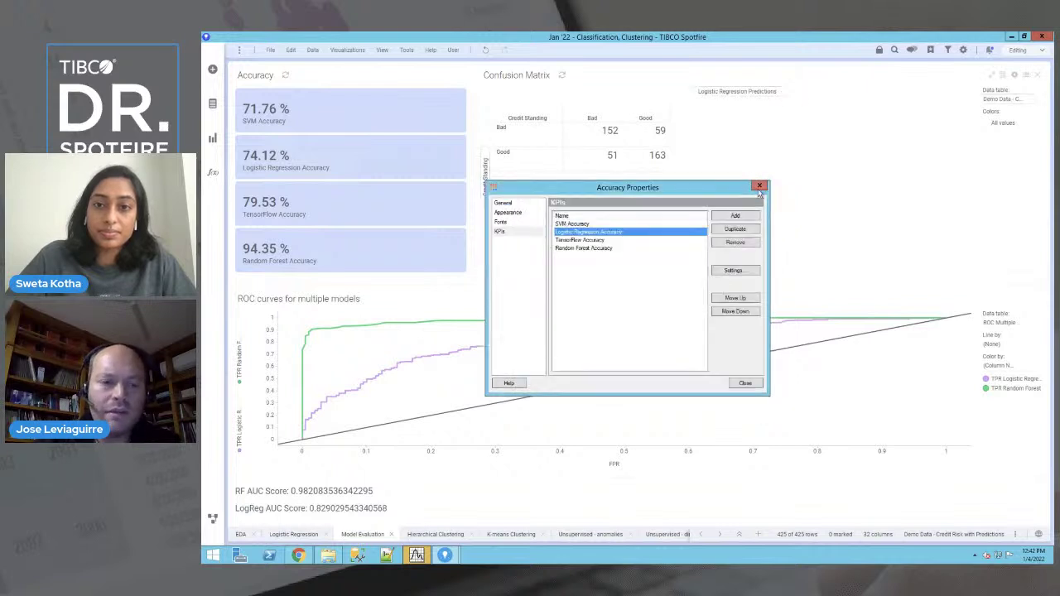
left_click(758, 186)
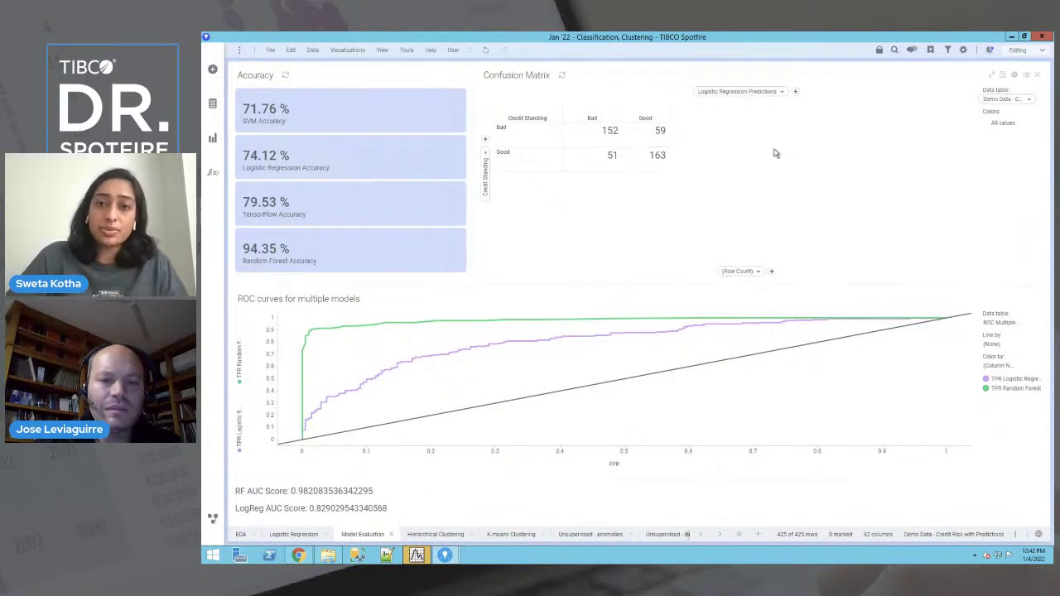
Compare Random Forest Predictions and SVM Predictions on the confusion matrix's column axis, and leave it set to Random Forest Predictions.
left_click(759, 92)
scroll(741, 207, "down", 5)
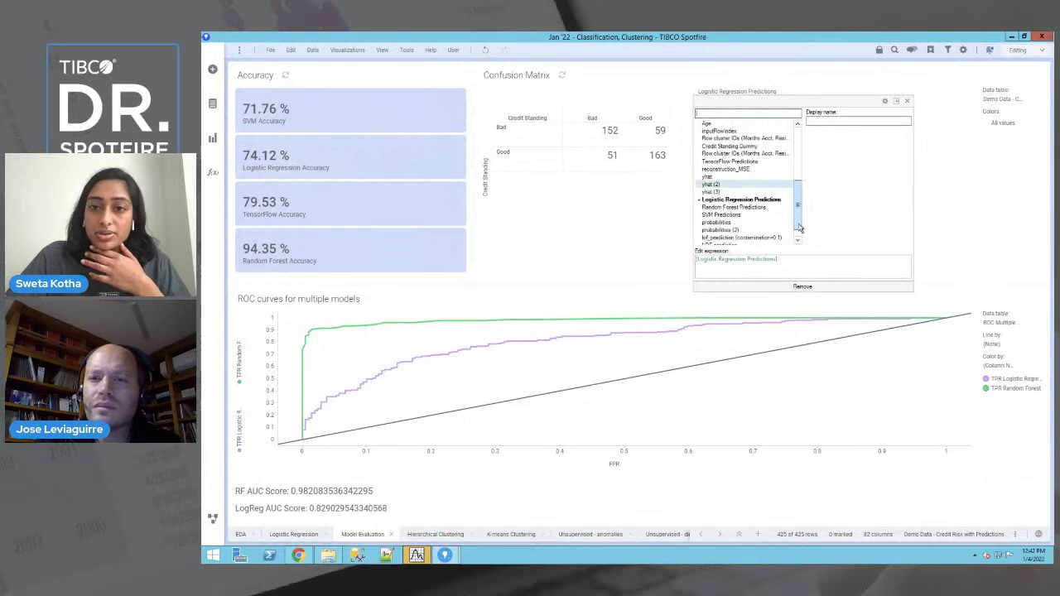
left_click(738, 207)
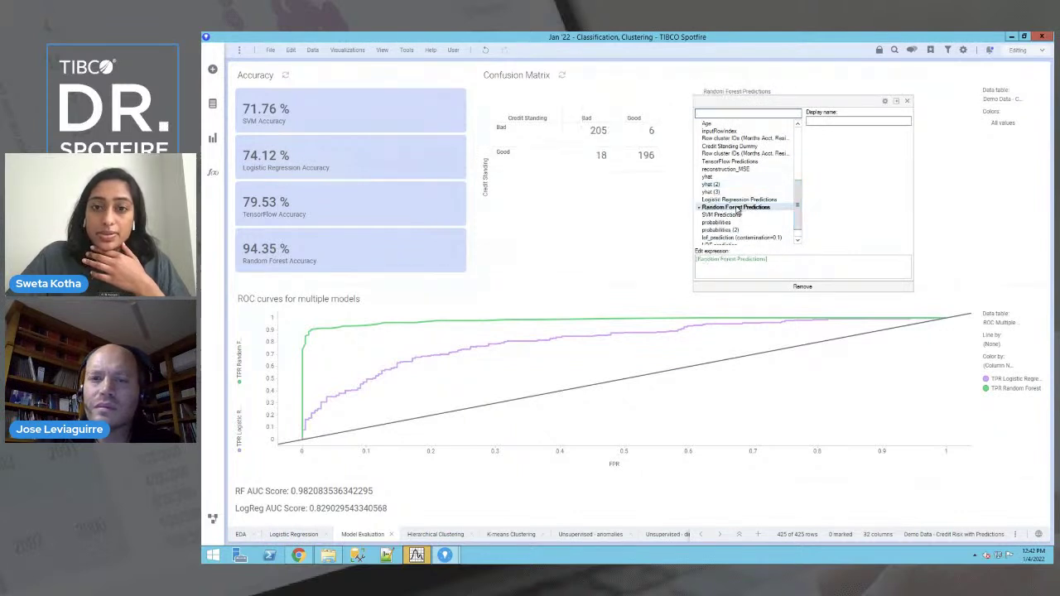
left_click(733, 214)
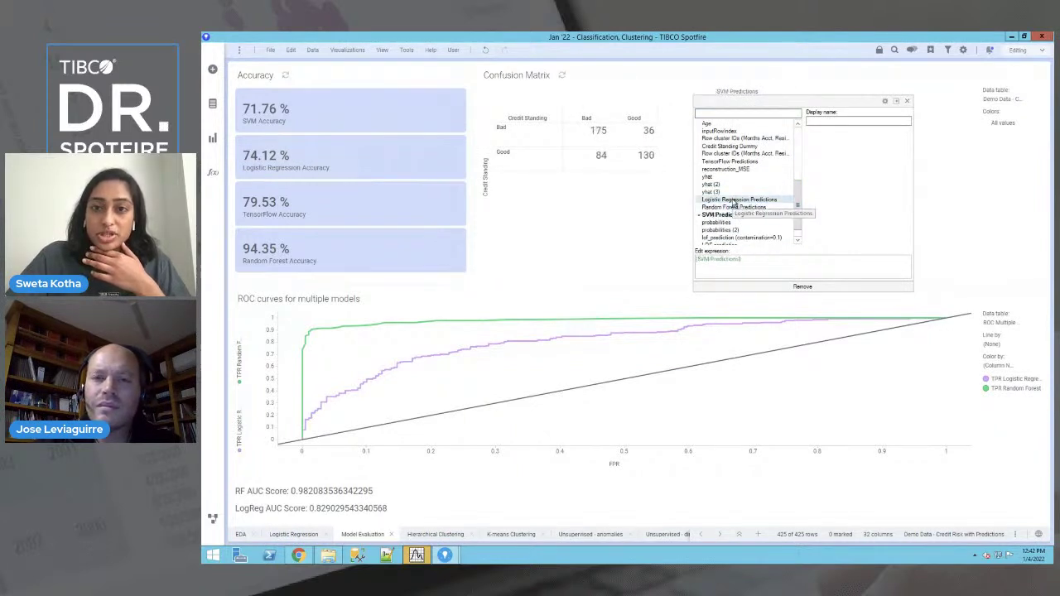
left_click(732, 207)
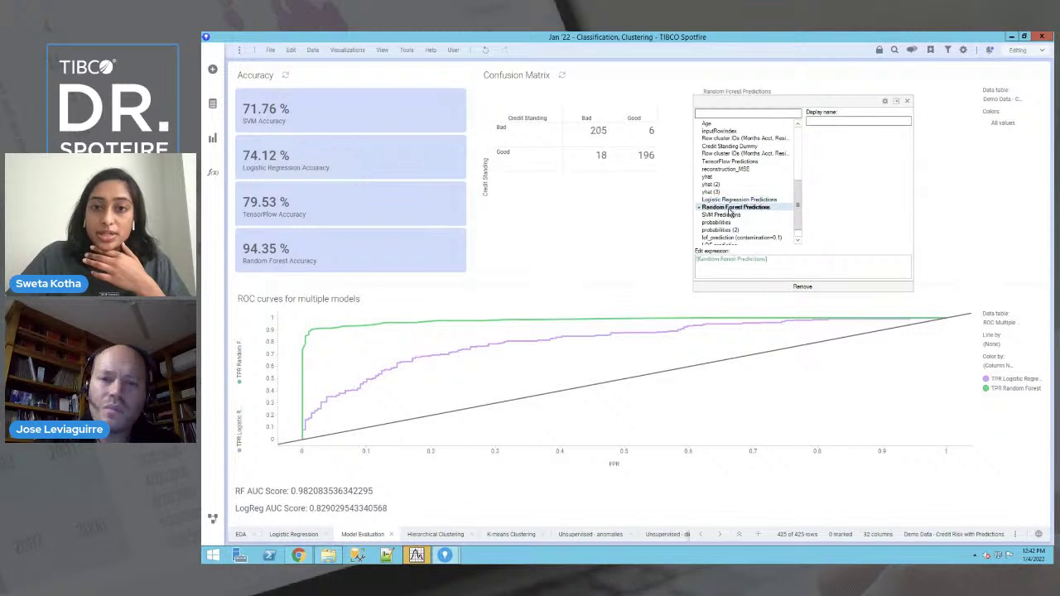
left_click(725, 216)
left_click(732, 207)
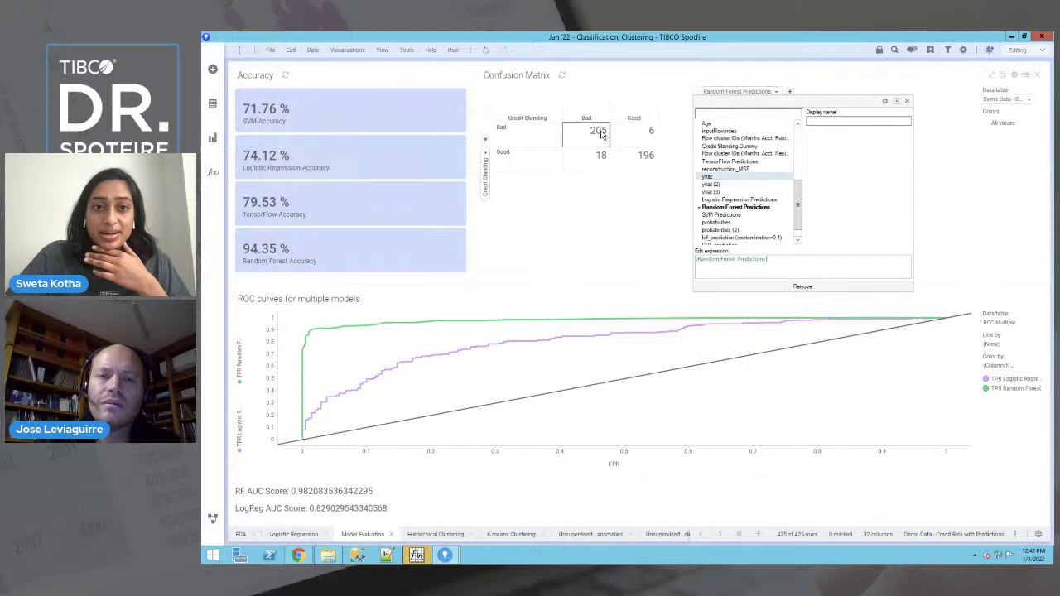
left_click(599, 229)
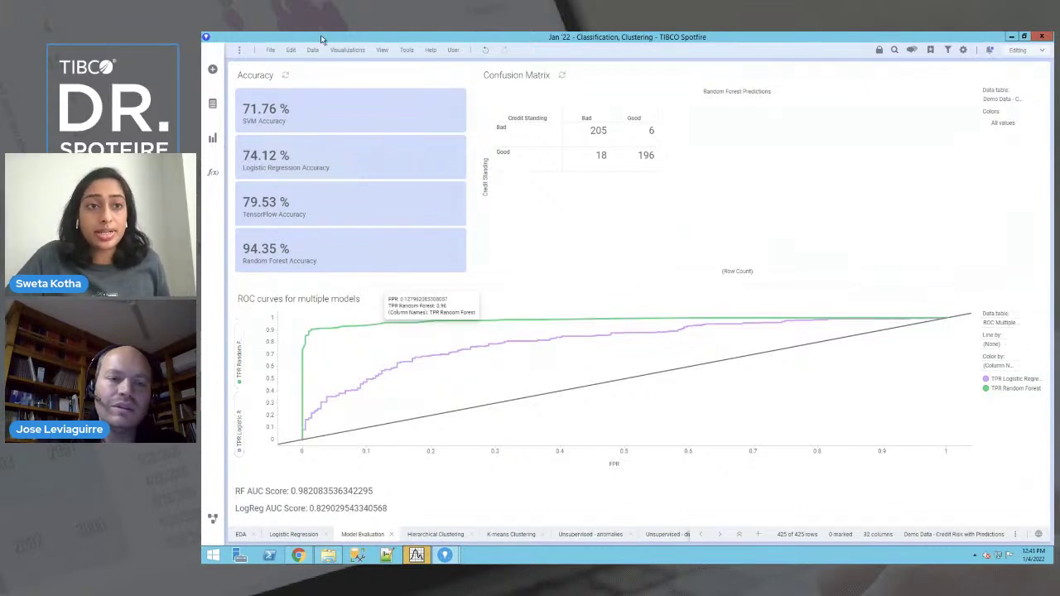
Display the ROC-AUC data function in the data canvas and inspect its script and probabilities and target inputs.
left_click(211, 519)
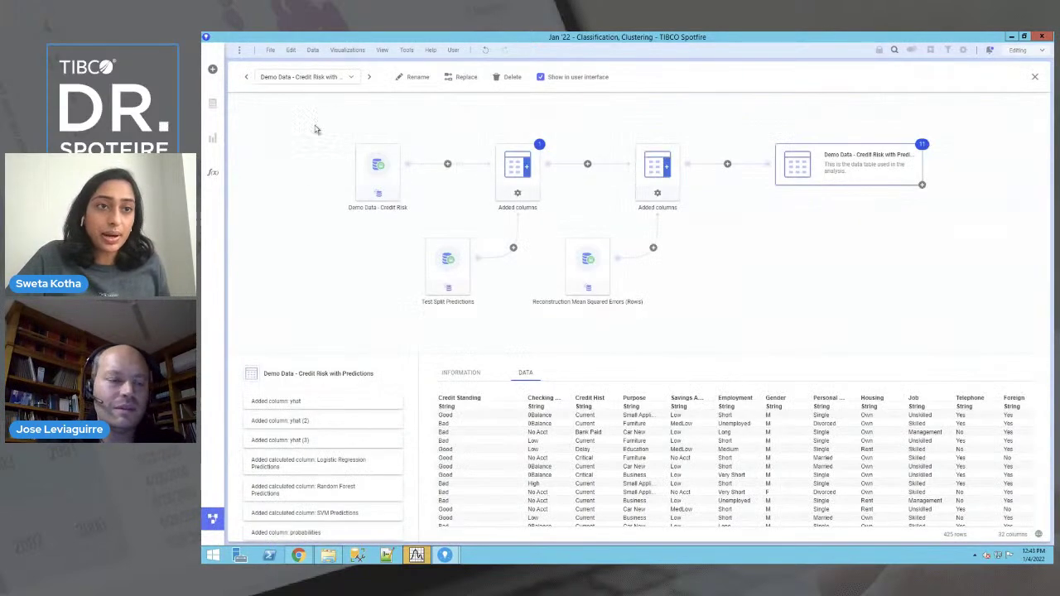
left_click(348, 76)
left_click_drag(419, 150, 421, 226)
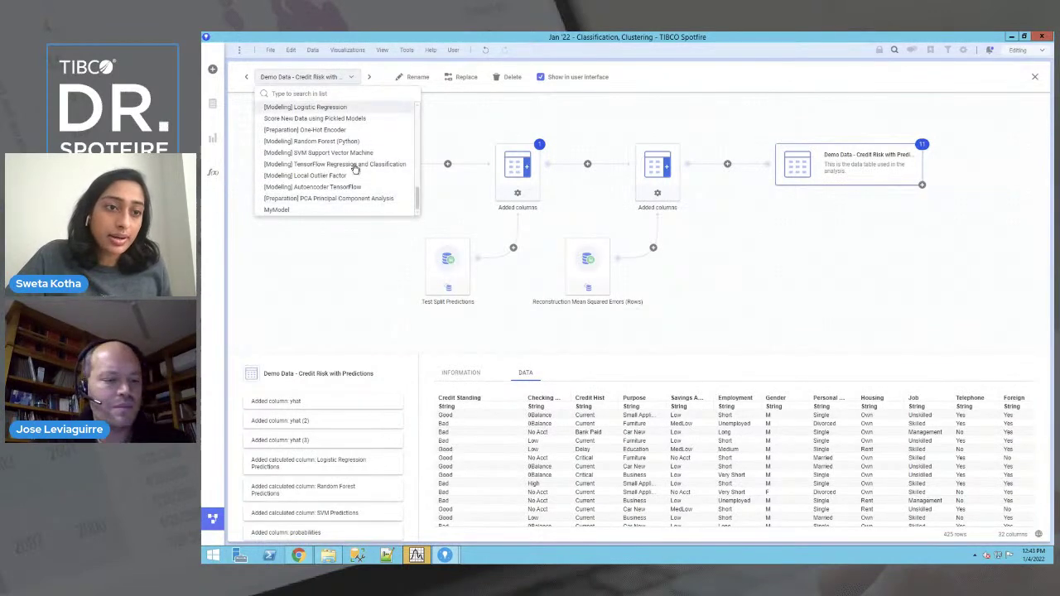
scroll(417, 181, "up", 4)
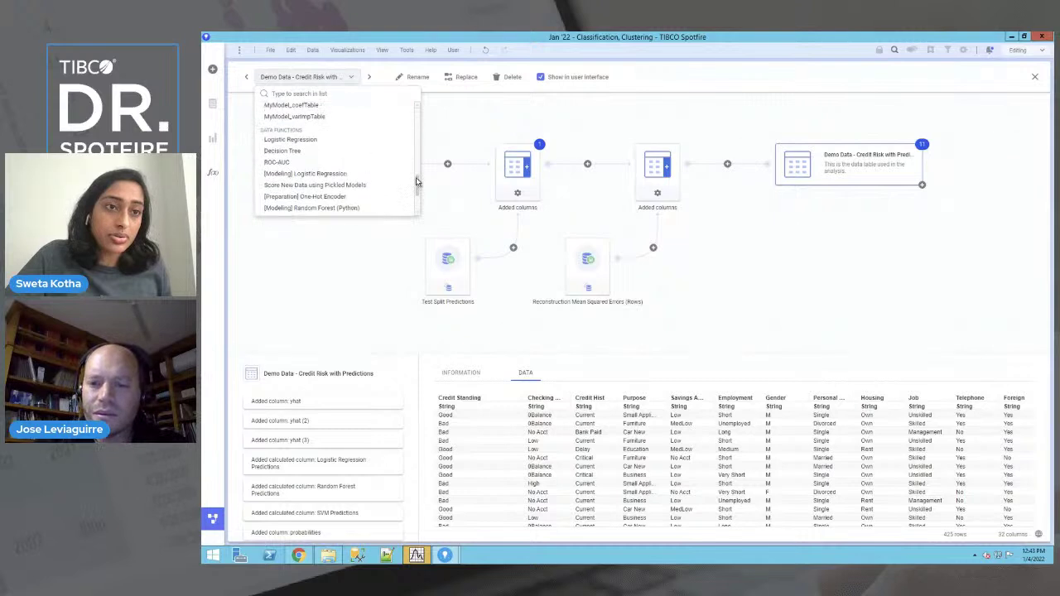
left_click(285, 167)
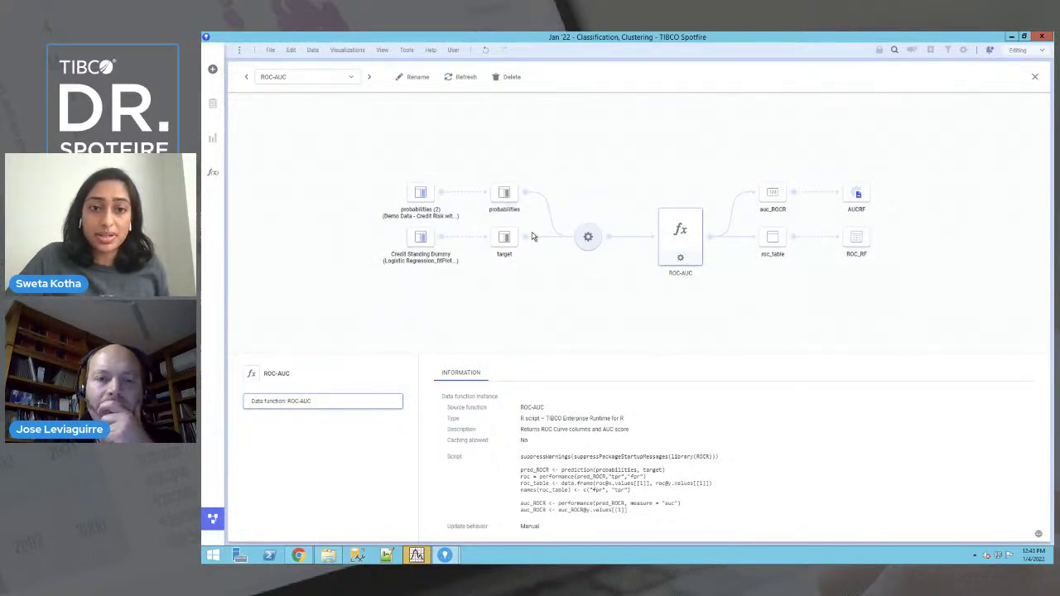
left_click(588, 238)
left_click(437, 220)
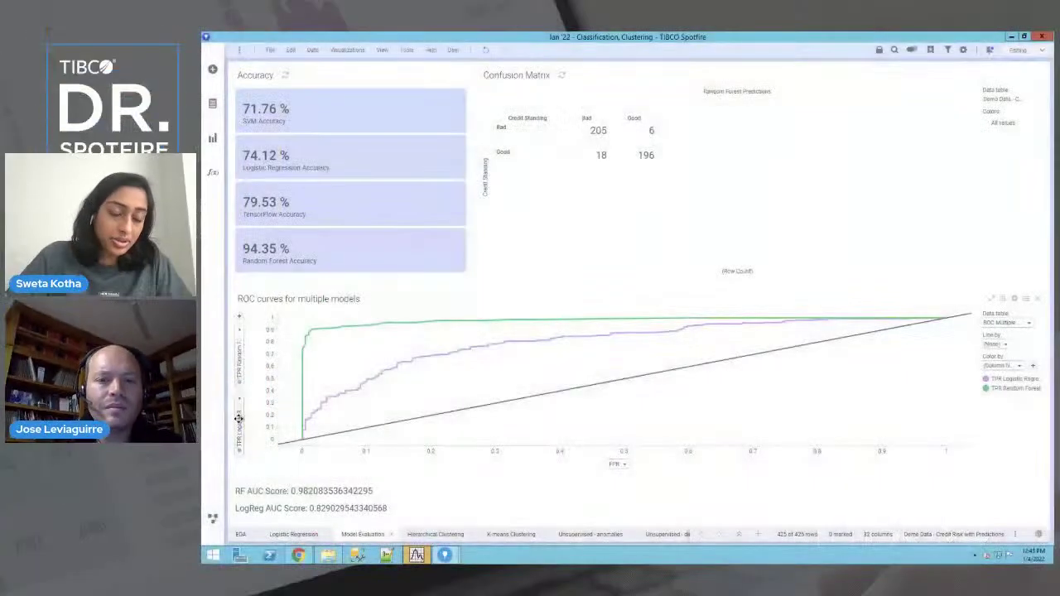
Examine a point on the logistic regression ROC curve and the RF AUC score on the Model Evaluation page.
mouse_move(350, 393)
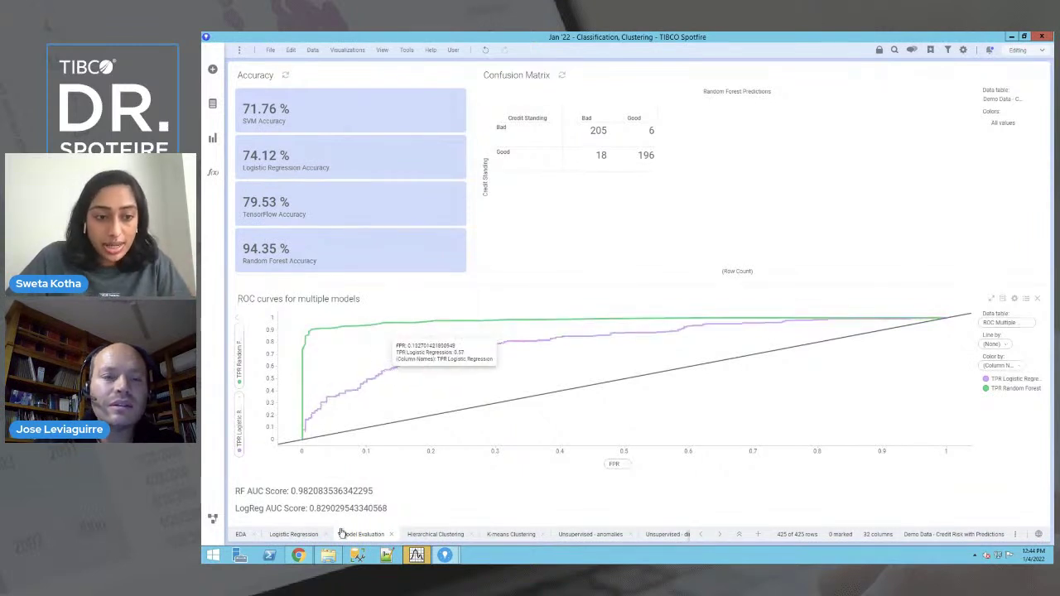
left_click_drag(293, 491, 328, 490)
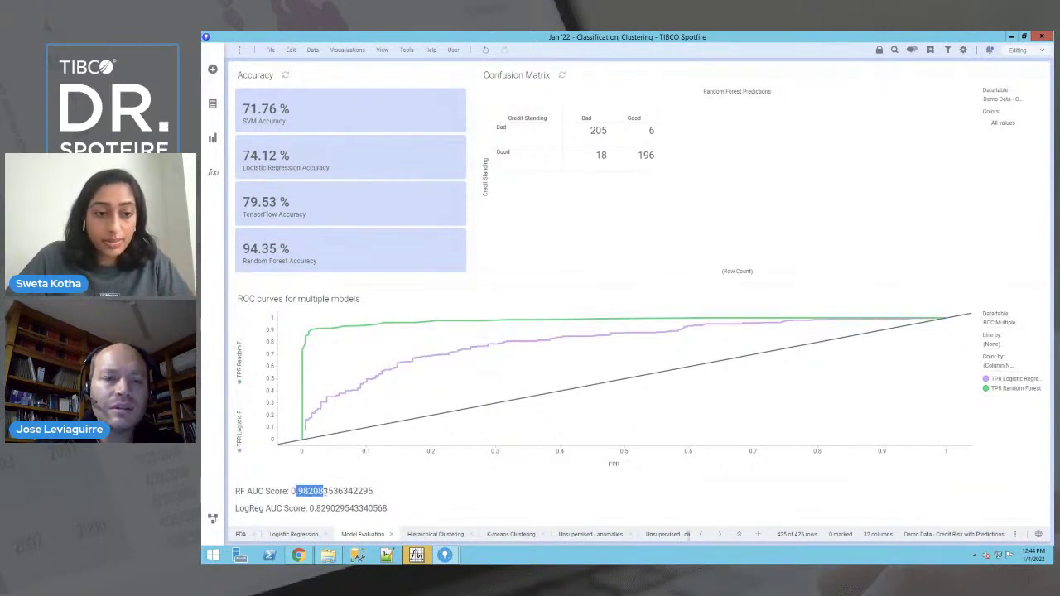
left_click(454, 513)
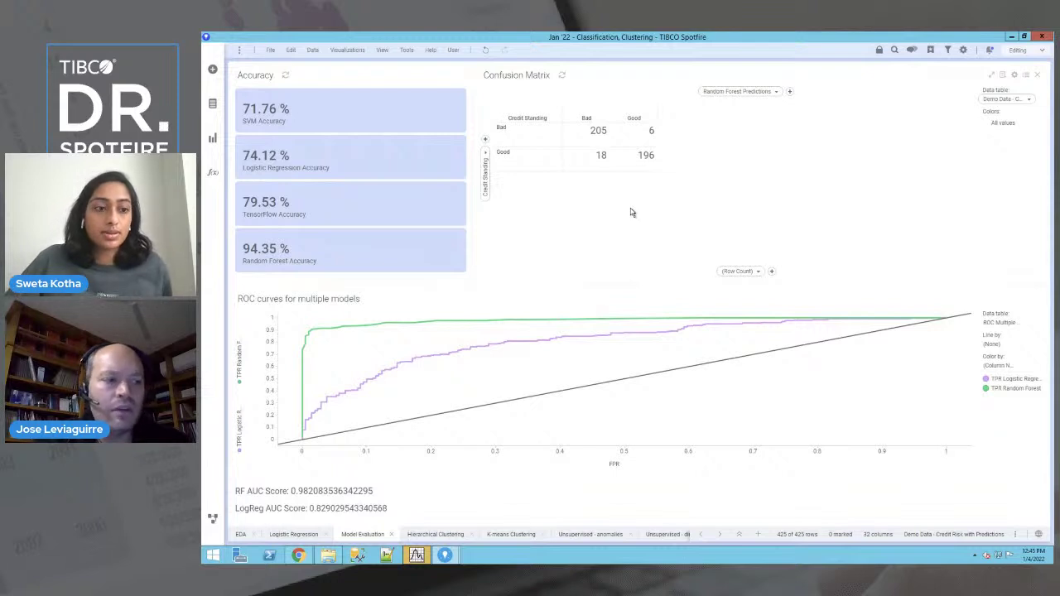
Display the [Preparation] One-Hot Encoder data function in the data canvas to view its inputs and encoded output table.
left_click(212, 520)
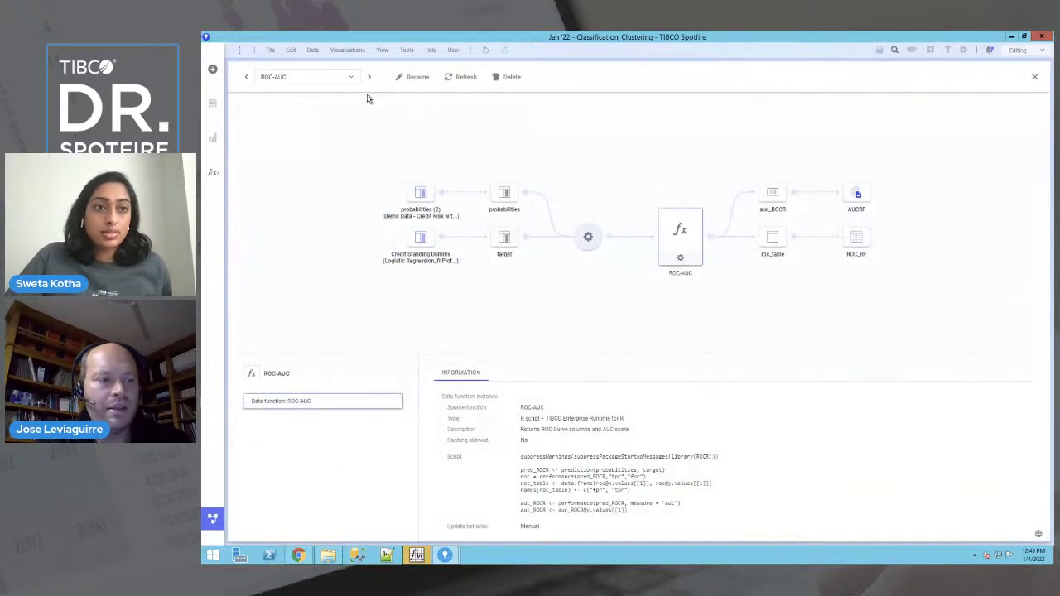
left_click(348, 78)
left_click_drag(419, 192, 418, 203)
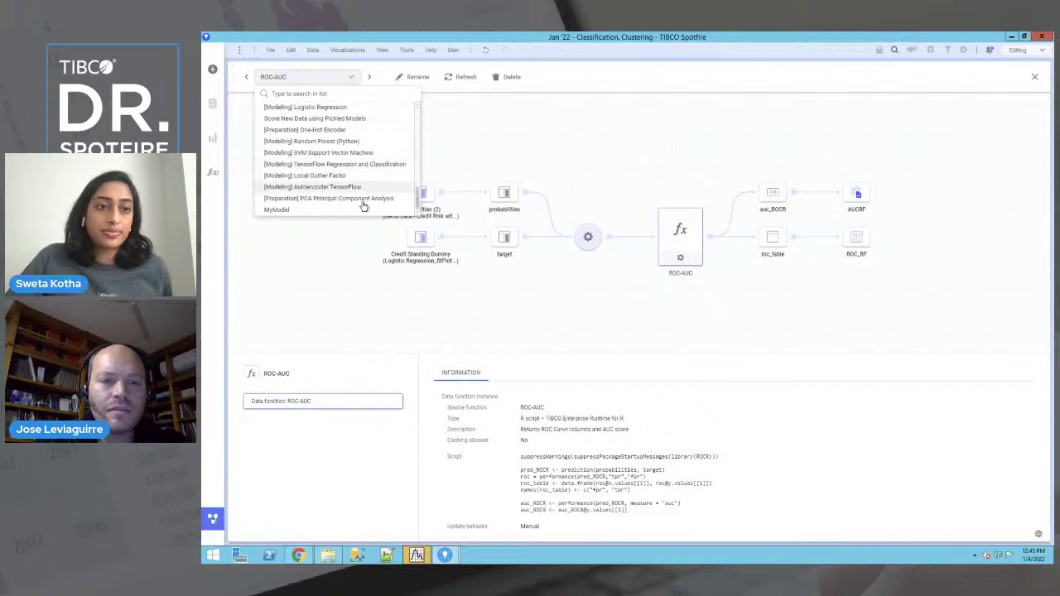
left_click(351, 133)
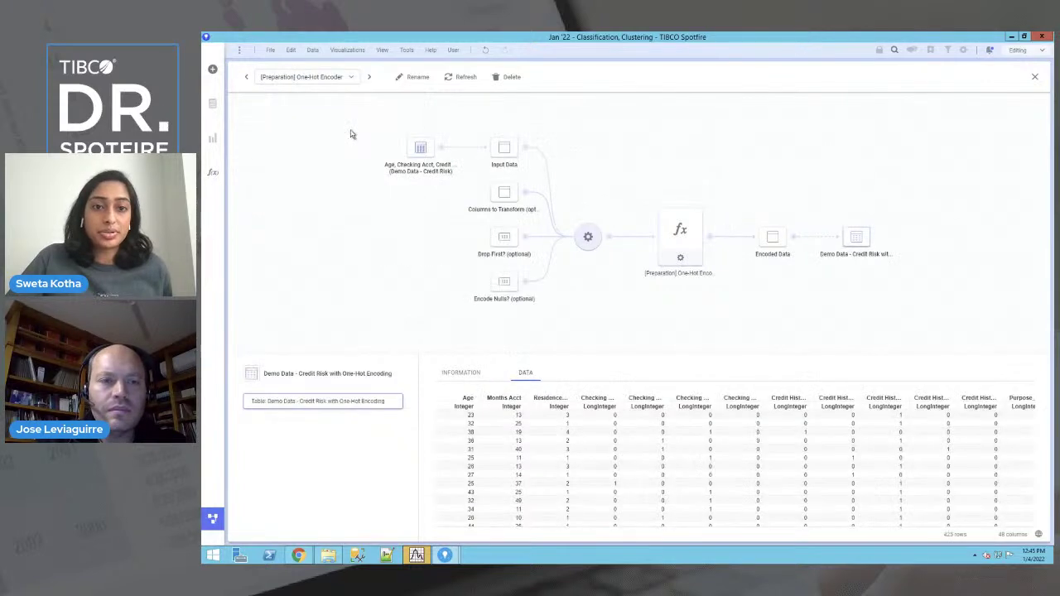
Display the TensorFlow Regression and Classification data function, then review the Random Forest (Python) configuration options and cancel the configuration.
left_click(352, 78)
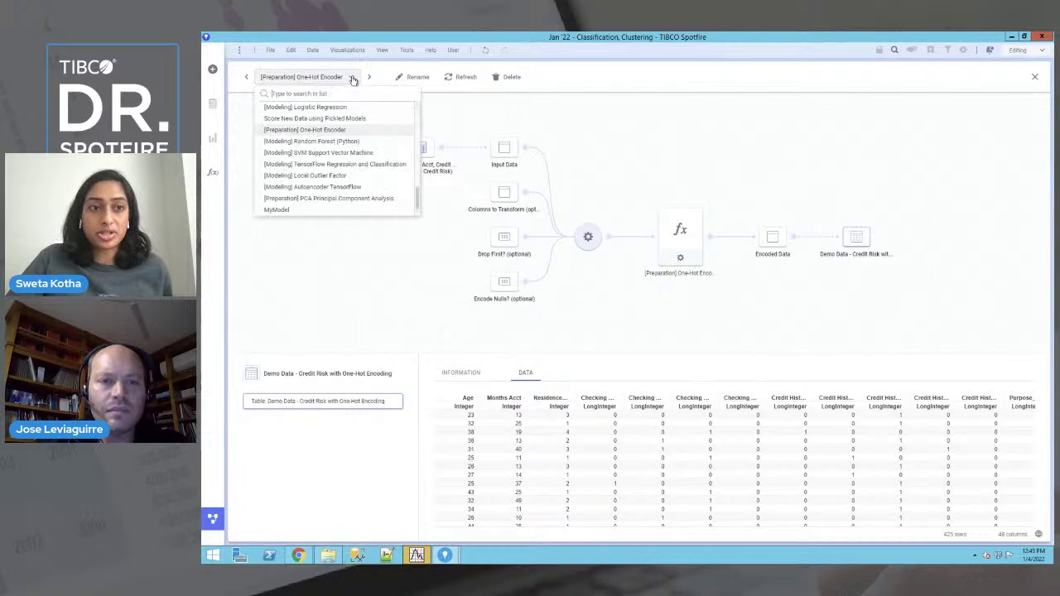
left_click(327, 164)
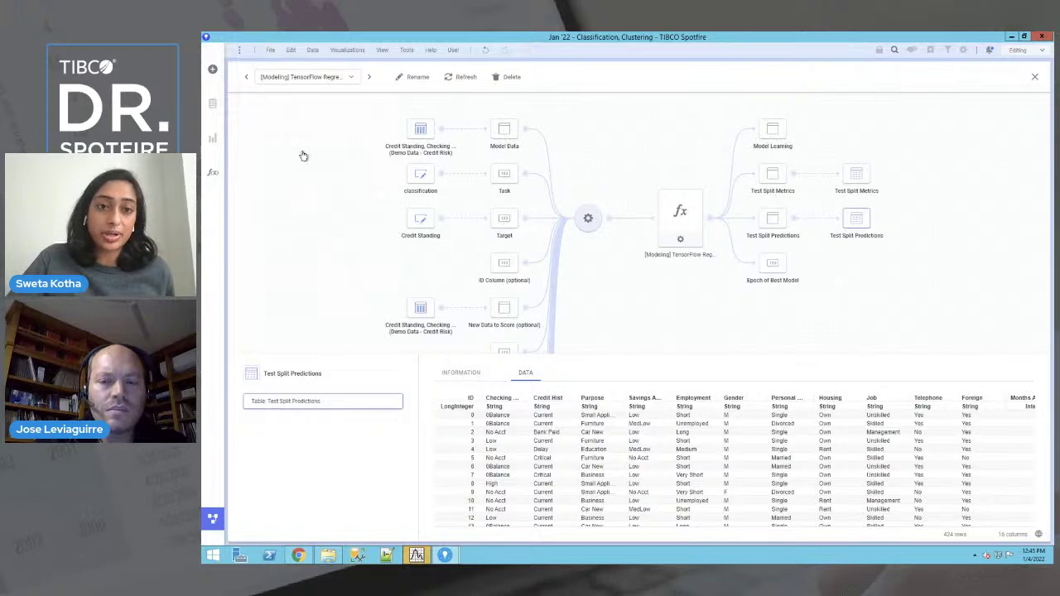
scroll(554, 378, "down", 2)
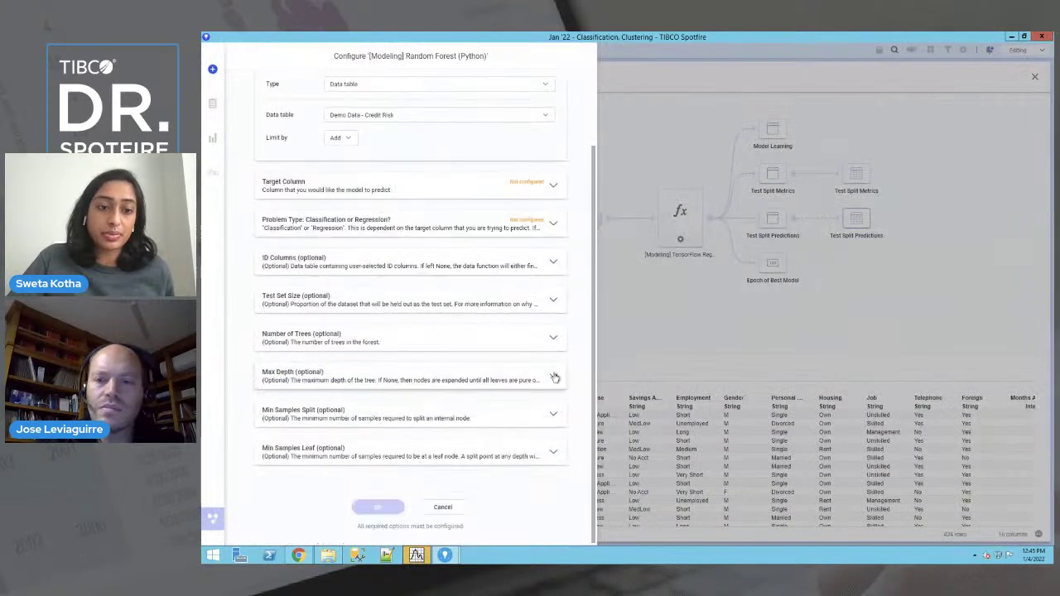
left_click(449, 509)
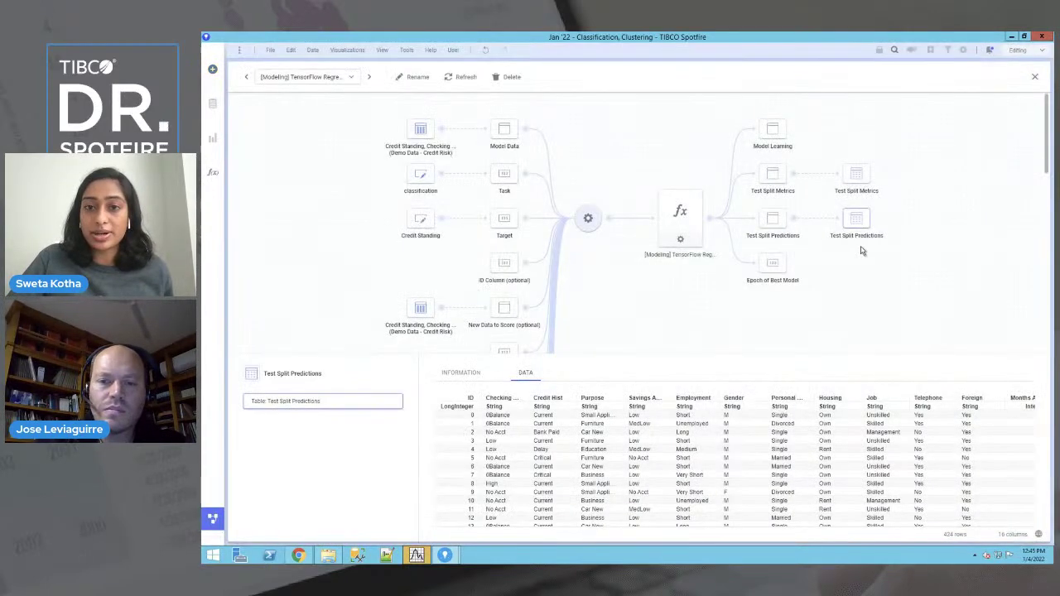
Display the Score New Data using Pickled Models data function in the data canvas, then return to the Model Evaluation page's ROC curves.
left_click(351, 77)
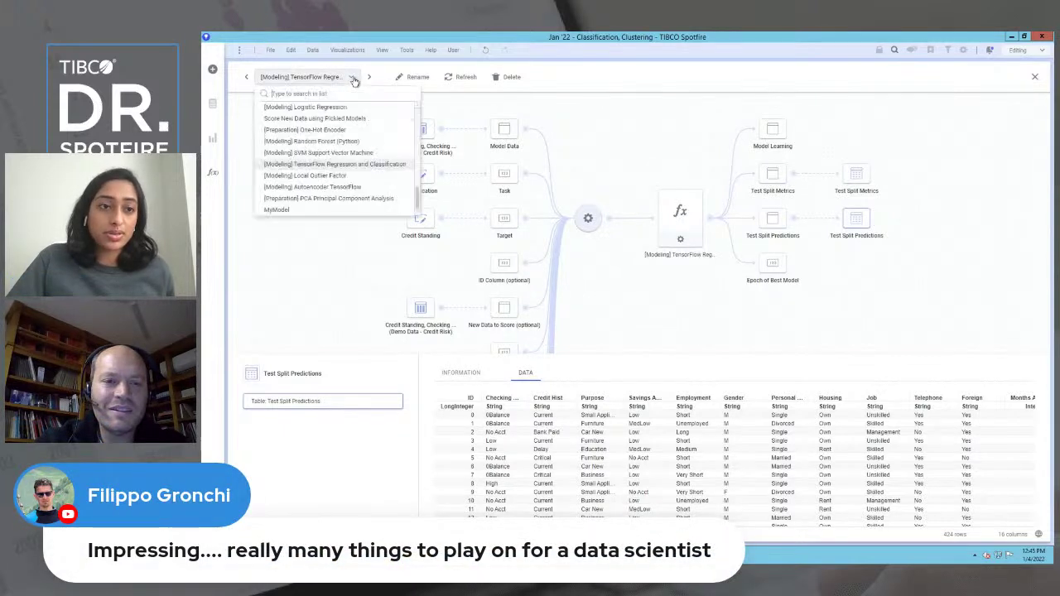
left_click(367, 122)
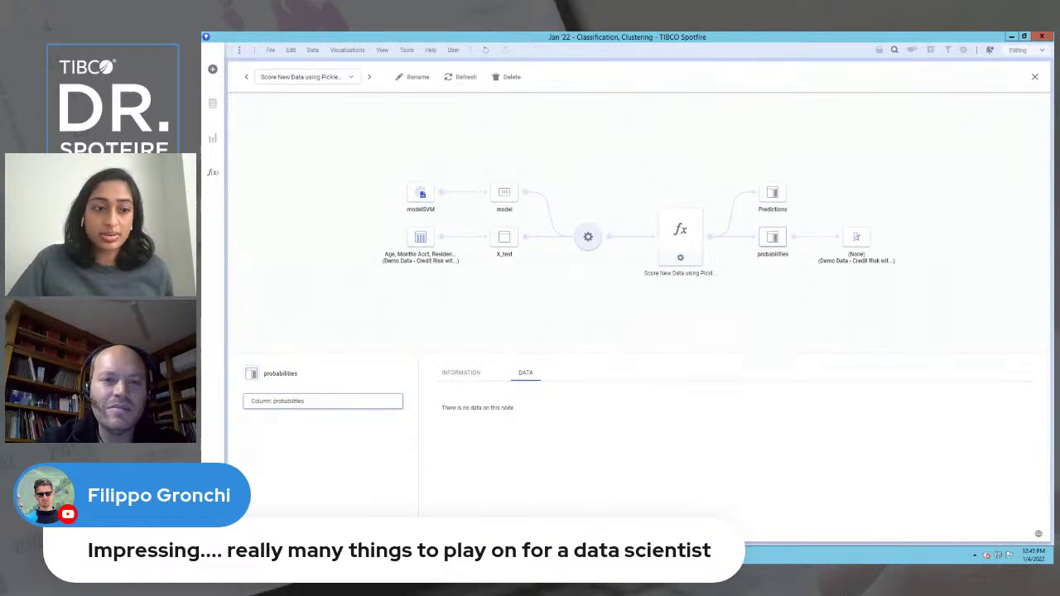
left_click(237, 534)
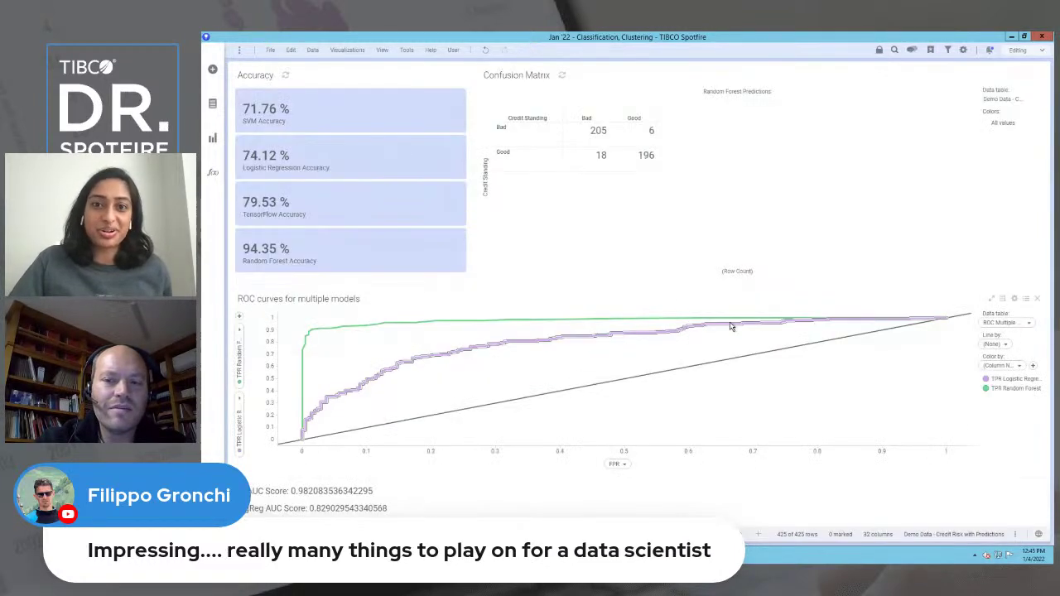
mouse_move(731, 326)
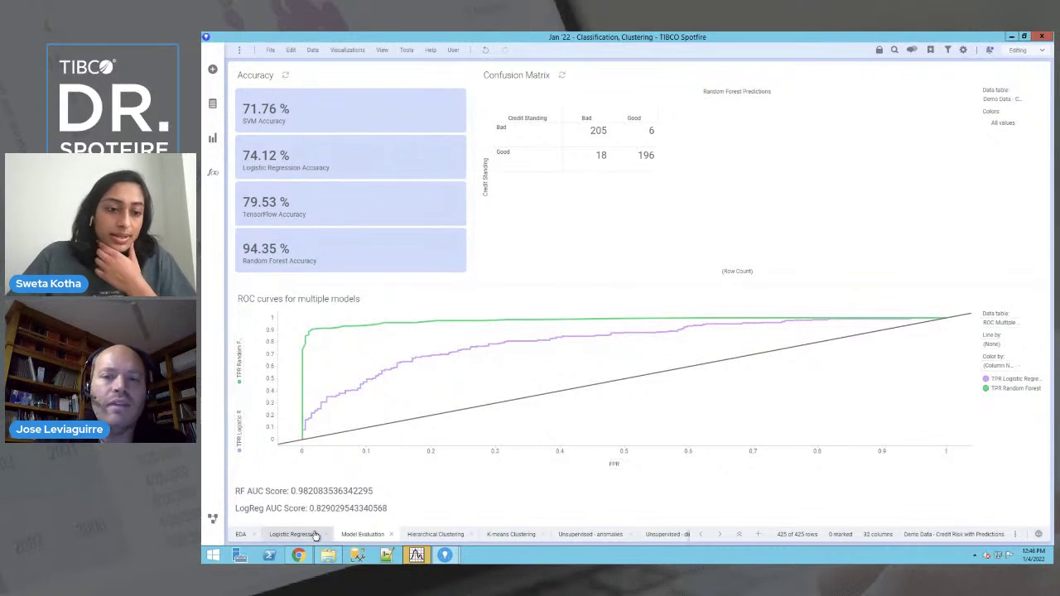
Switch to the Classification, Clustering slides in Chrome and show the beyond-binary-classification slide and the slide on uses of unsupervised learning.
left_click(298, 555)
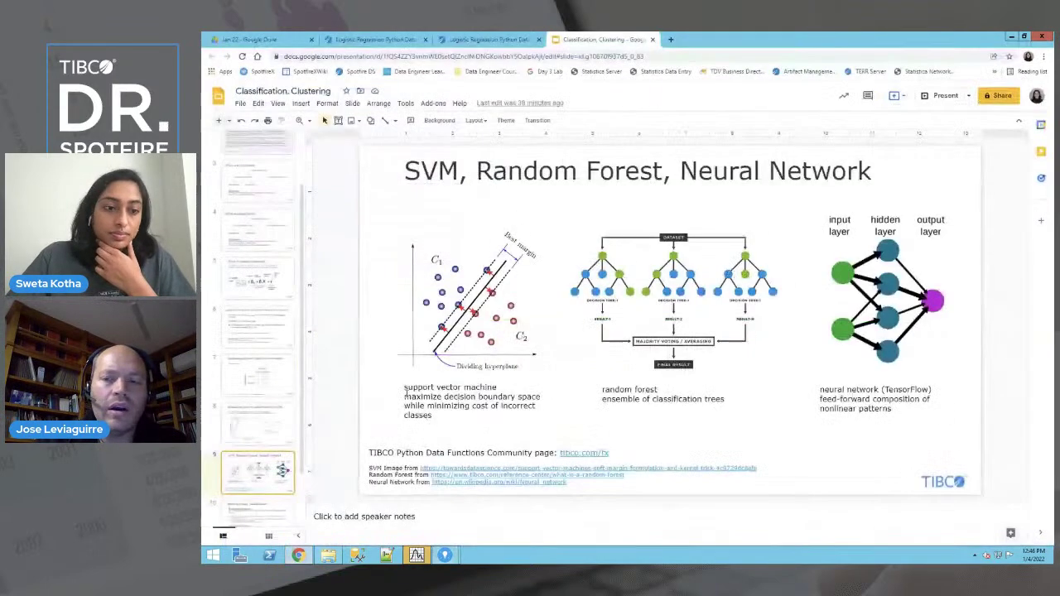
scroll(256, 438, "down", 1)
left_click(255, 454)
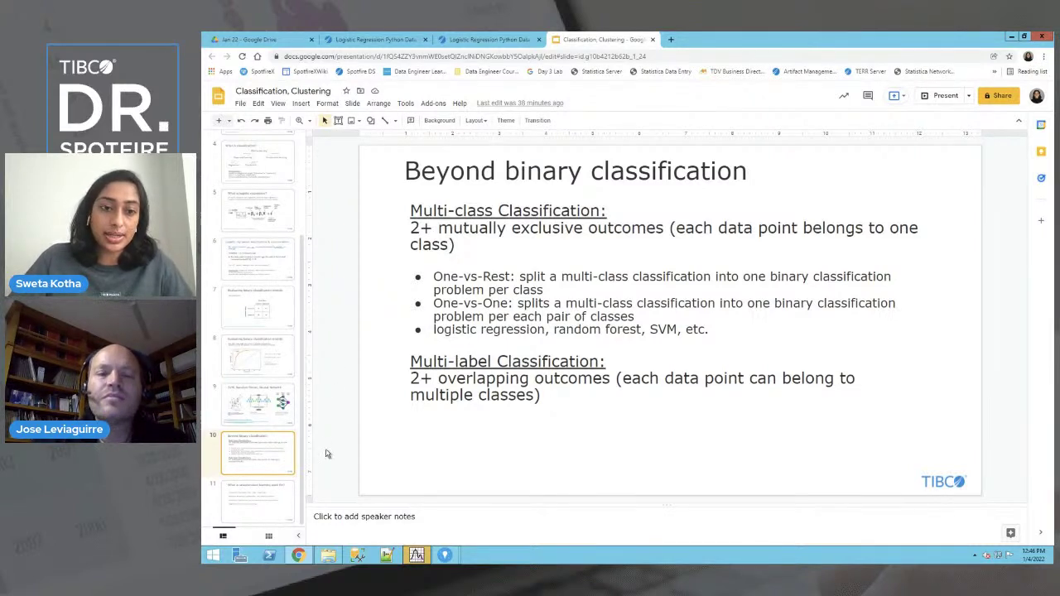
left_click(260, 500)
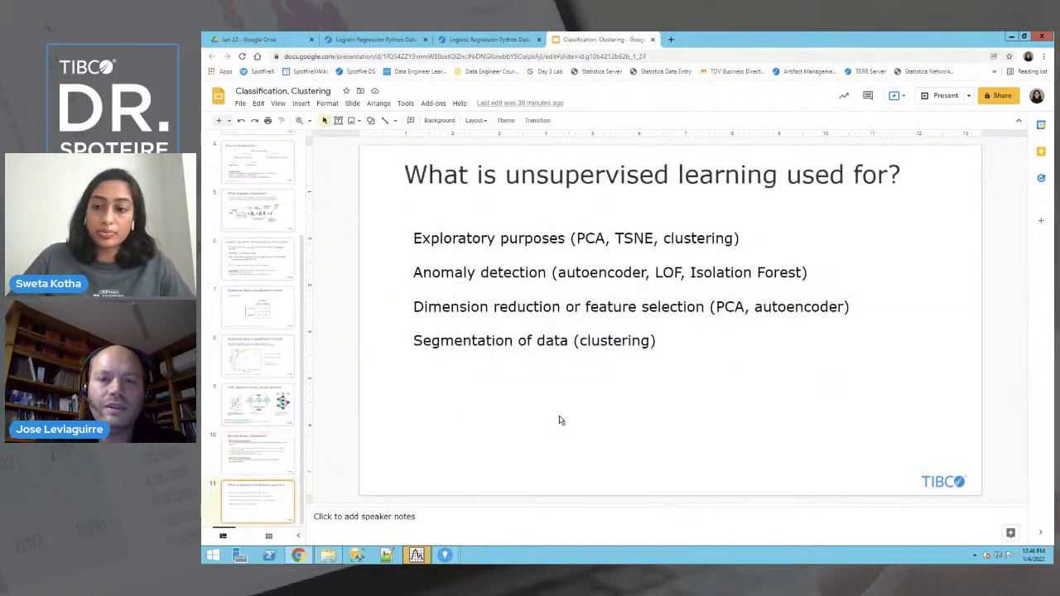
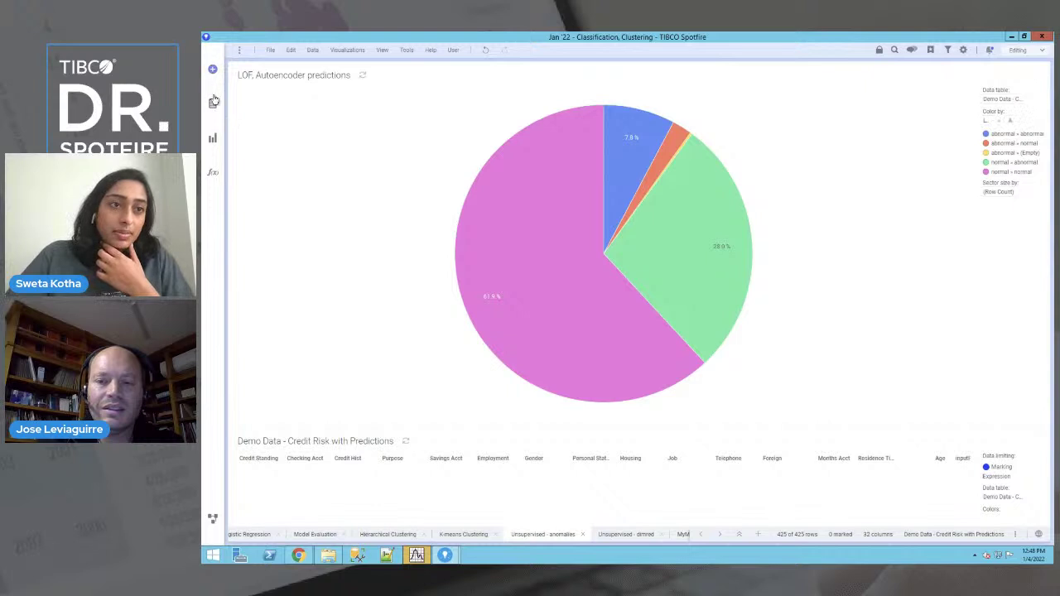
Review the columns in the credit risk predictions table and the available analytic tools, including the Local Outlier Factor description.
left_click(212, 106)
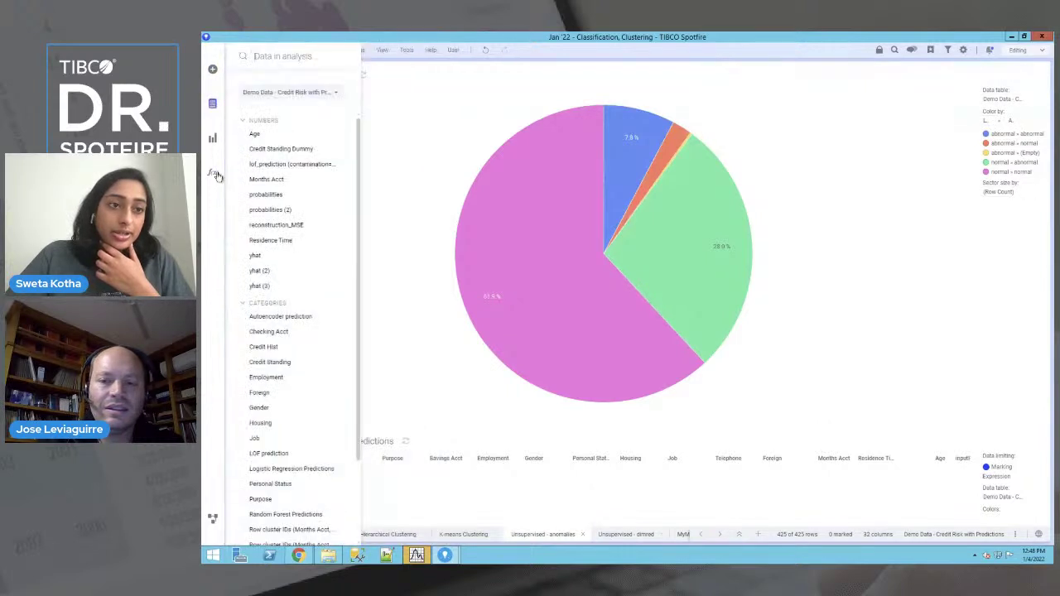
left_click(213, 172)
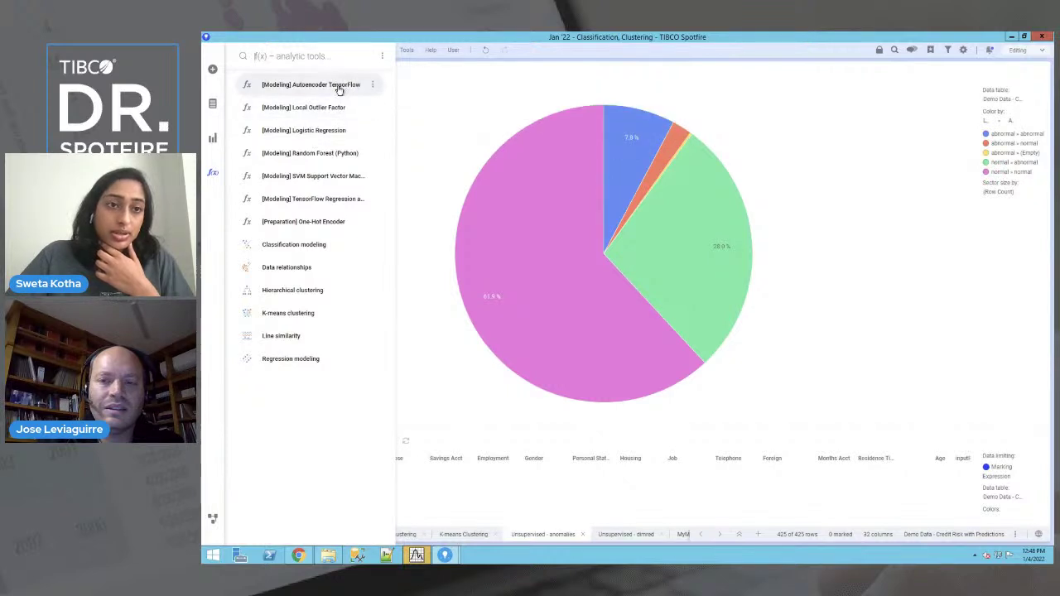
mouse_move(346, 110)
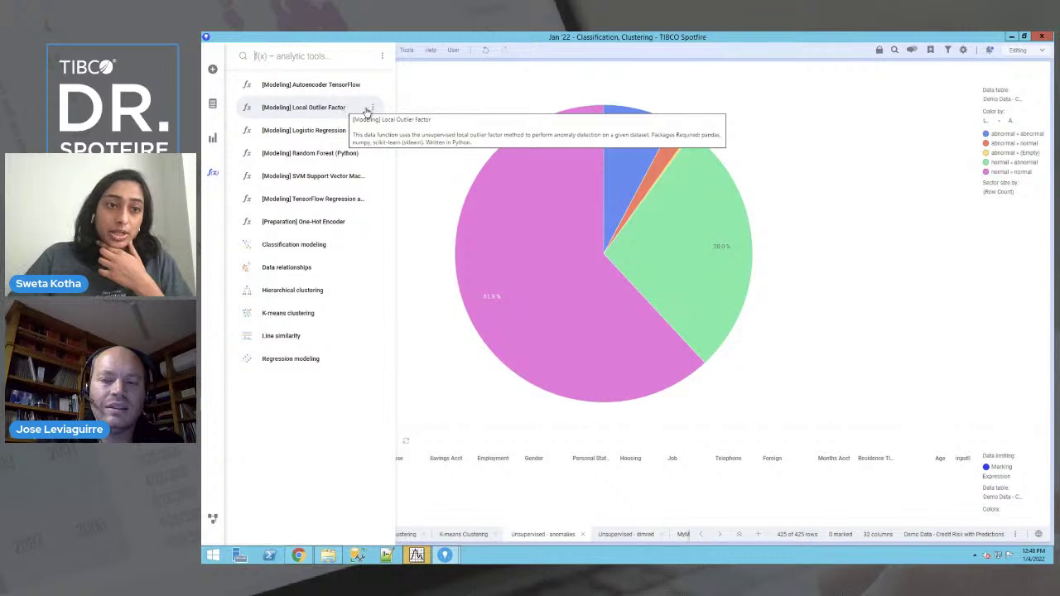
left_click(414, 192)
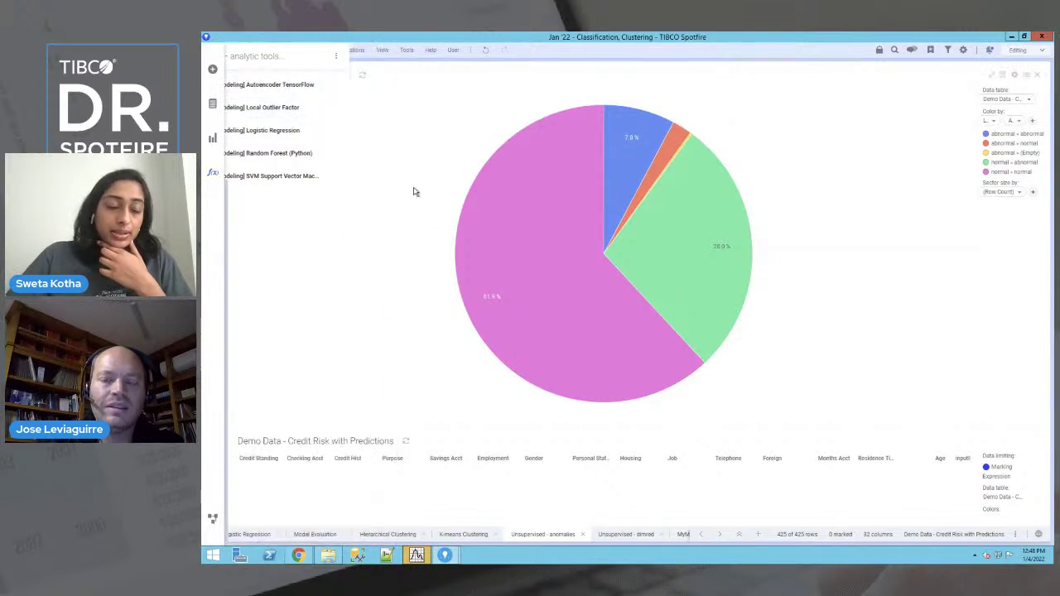
Display the [Modeling] Local Outlier Factor data function in the data canvas to view its inputs and prediction column.
left_click(213, 518)
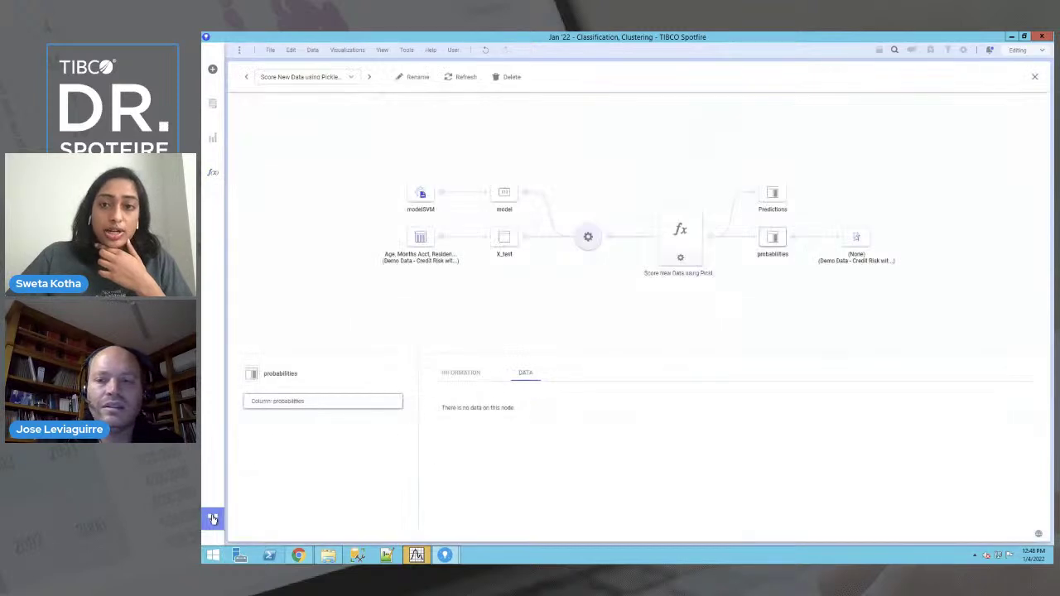
left_click(213, 518)
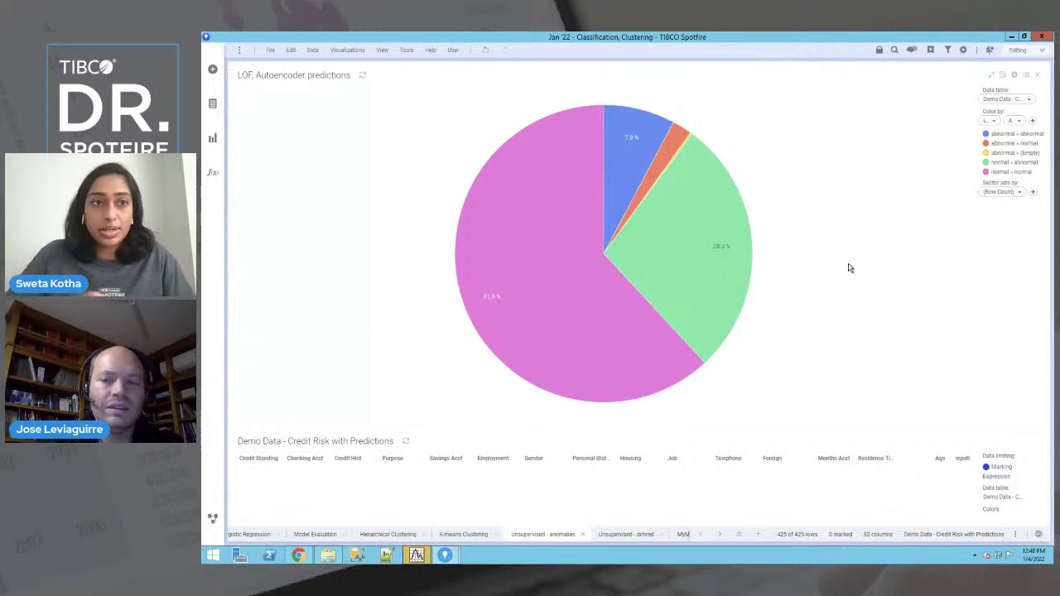
left_click(213, 519)
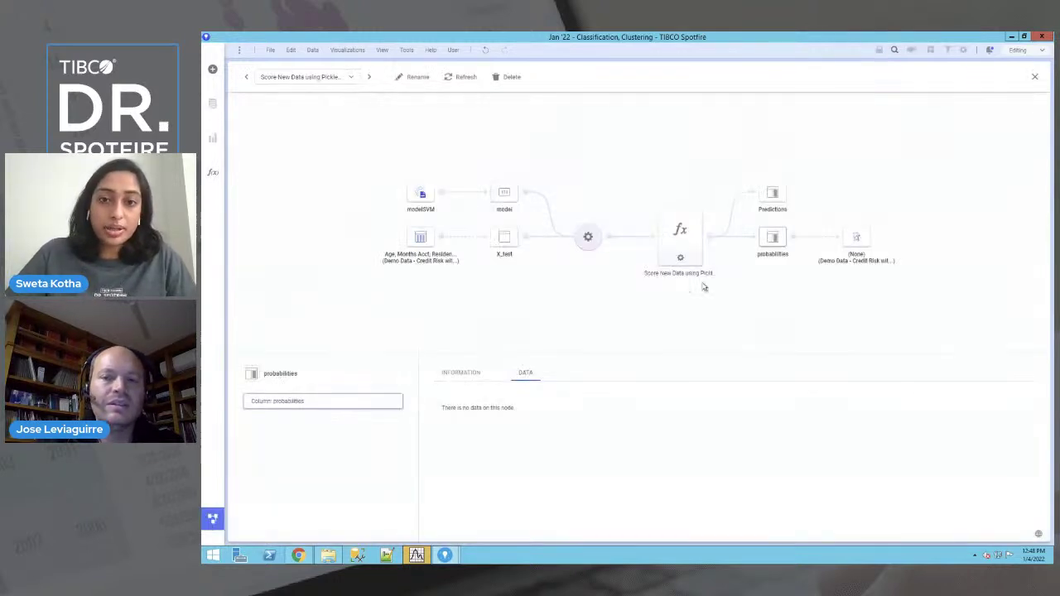
left_click(332, 77)
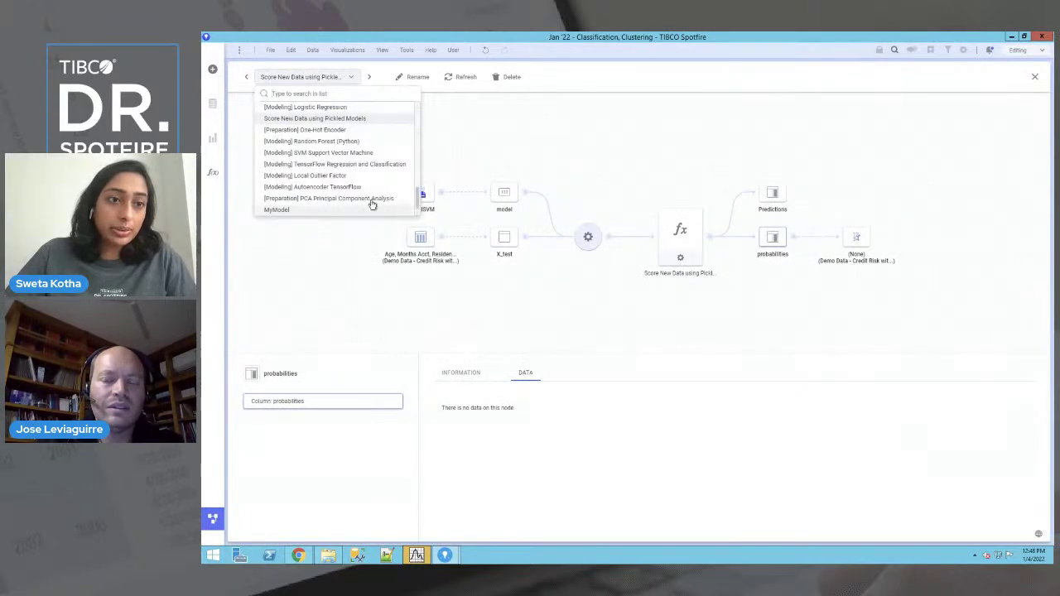
left_click(348, 175)
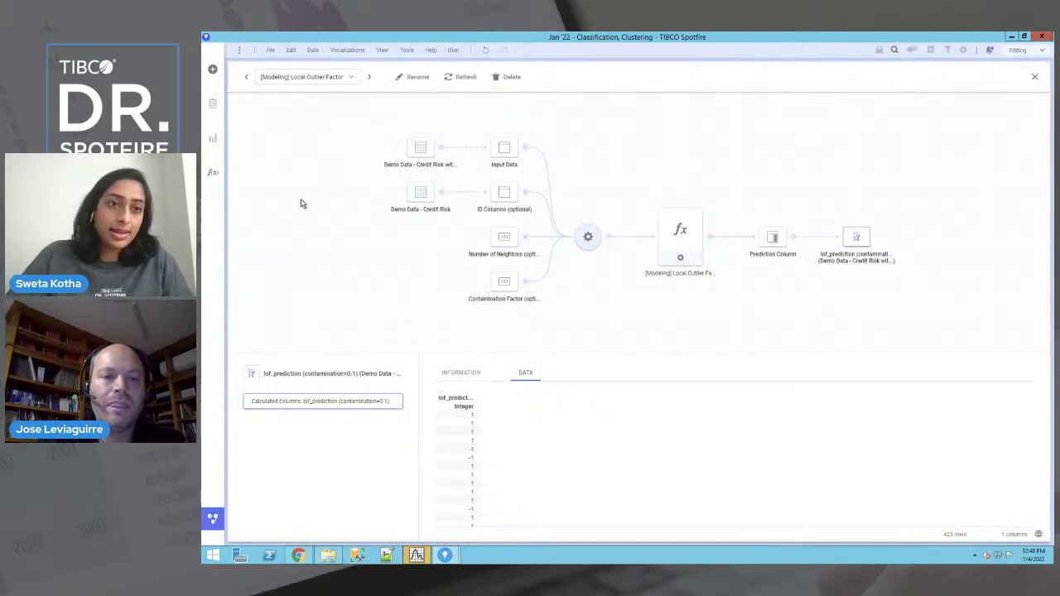
Display the Demo Data - Credit Risk with Predictions table in the data canvas and examine its LOF and autoencoder prediction columns.
left_click(349, 76)
scroll(399, 140, "up", 8)
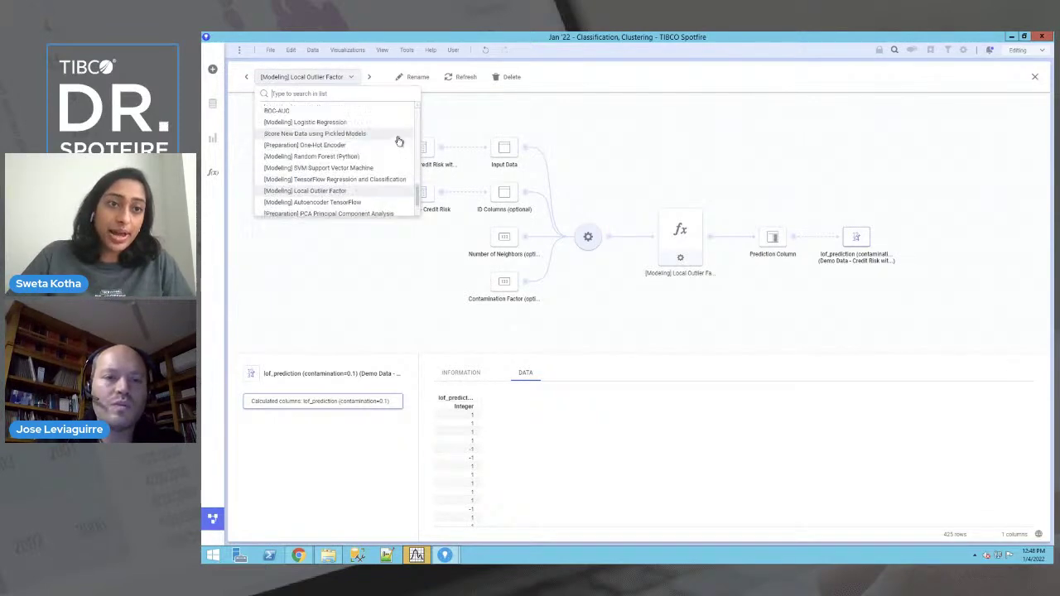
scroll(398, 141, "up", 6)
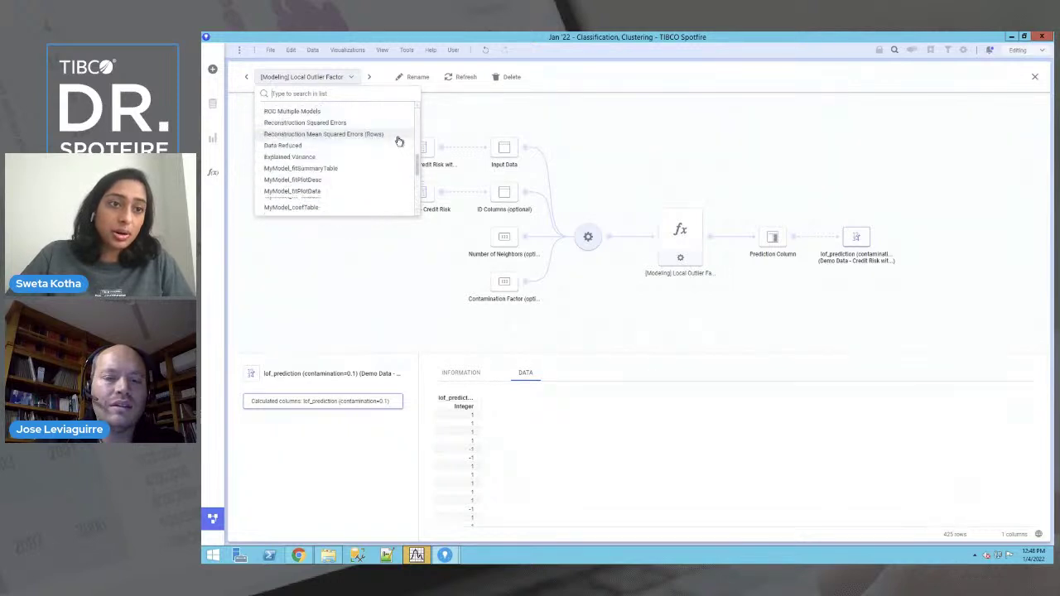
scroll(349, 148, "up", 3)
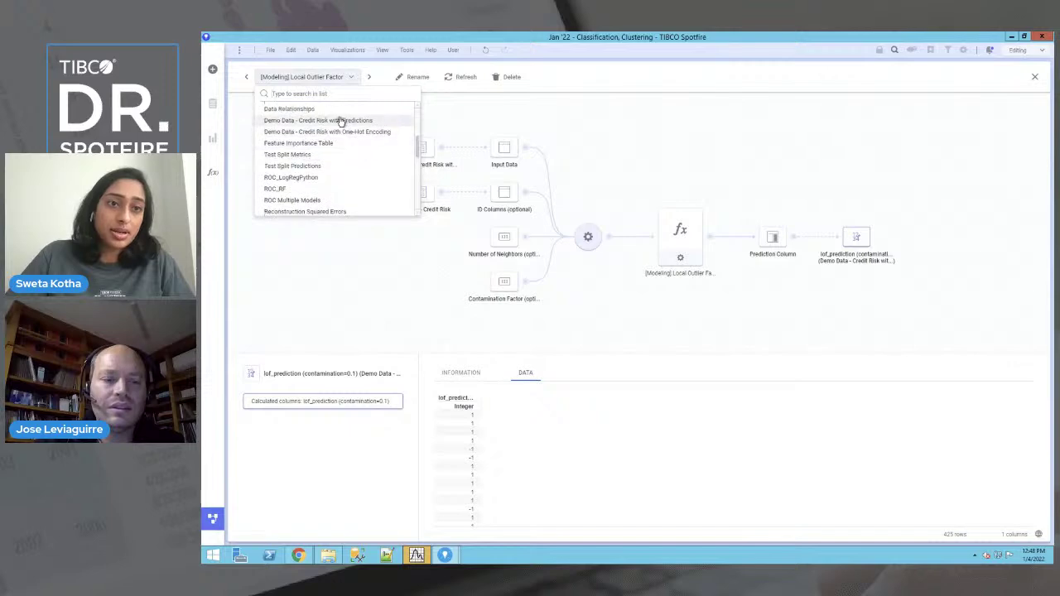
left_click(339, 120)
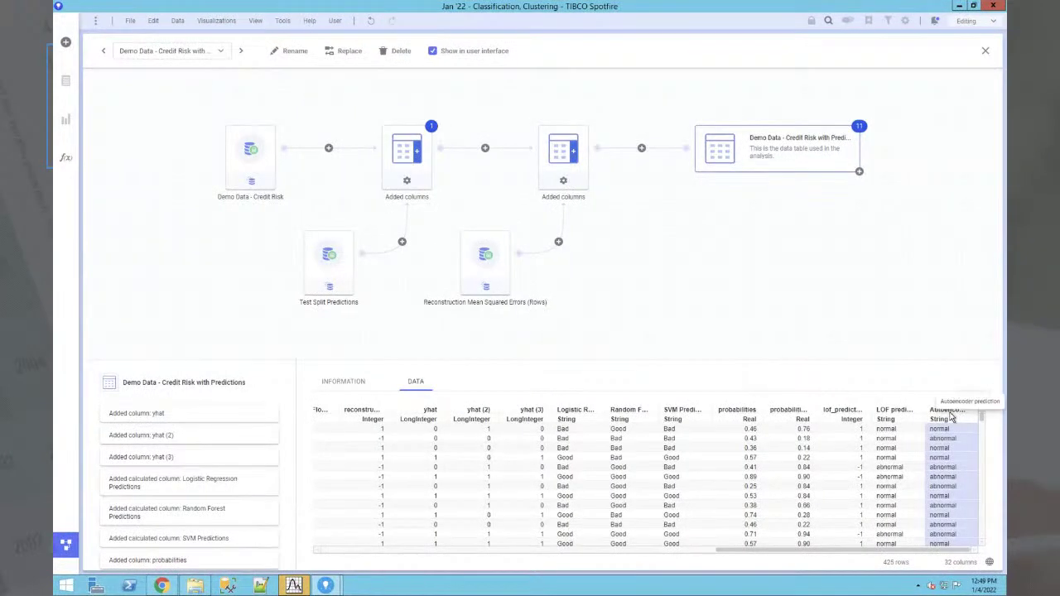
Return to the Unsupervised - anomalies page and check which data table the LOF, Autoencoder predictions pie chart uses.
left_click(63, 548)
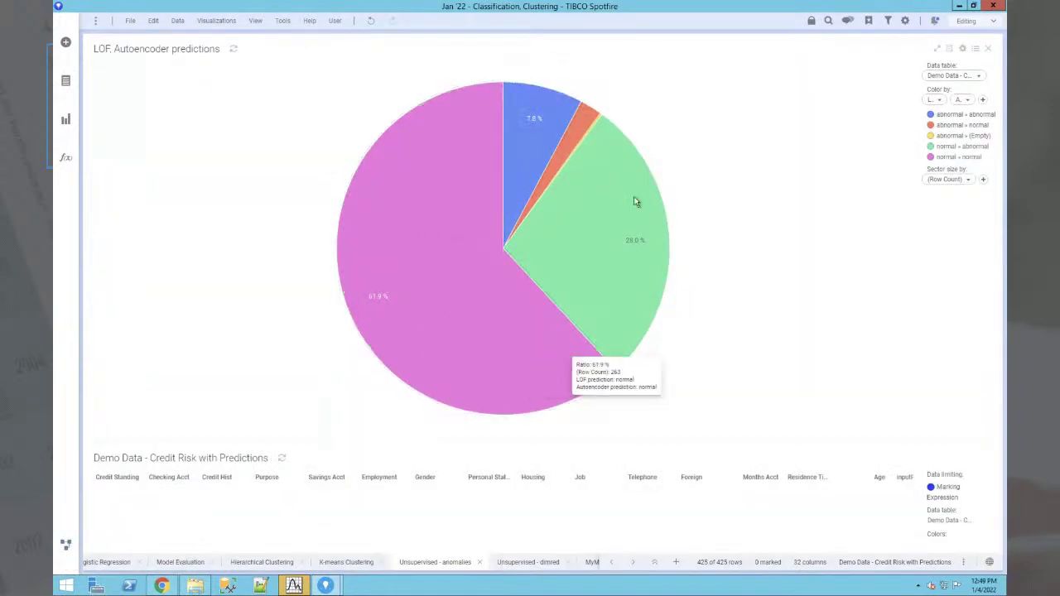
left_click(977, 76)
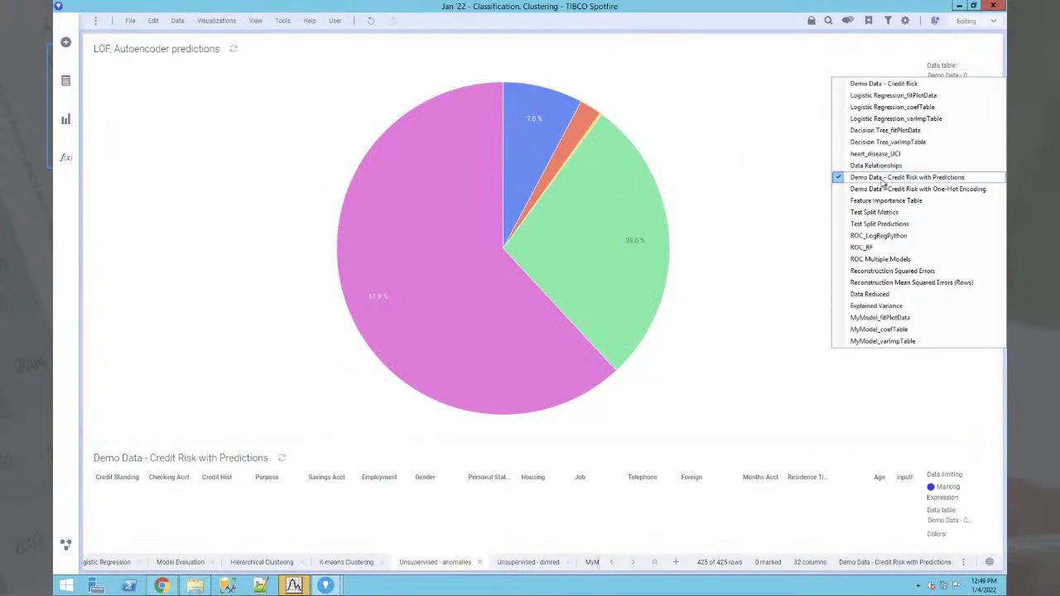
left_click(753, 189)
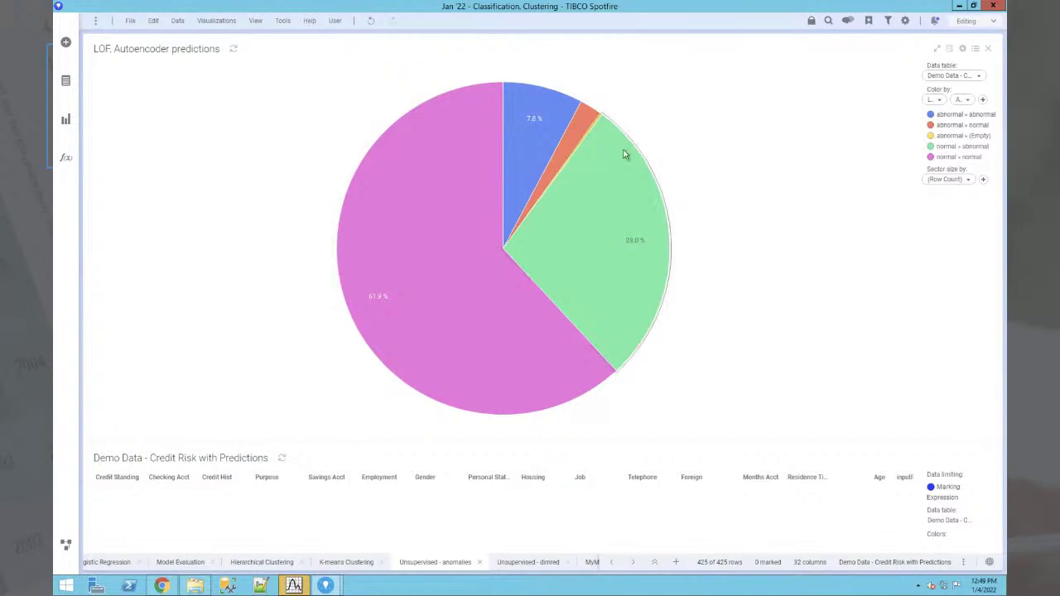
Mark the pie sector where both LOF and autoencoder predictions are normal, and enlarge the details table below the chart.
mouse_move(523, 132)
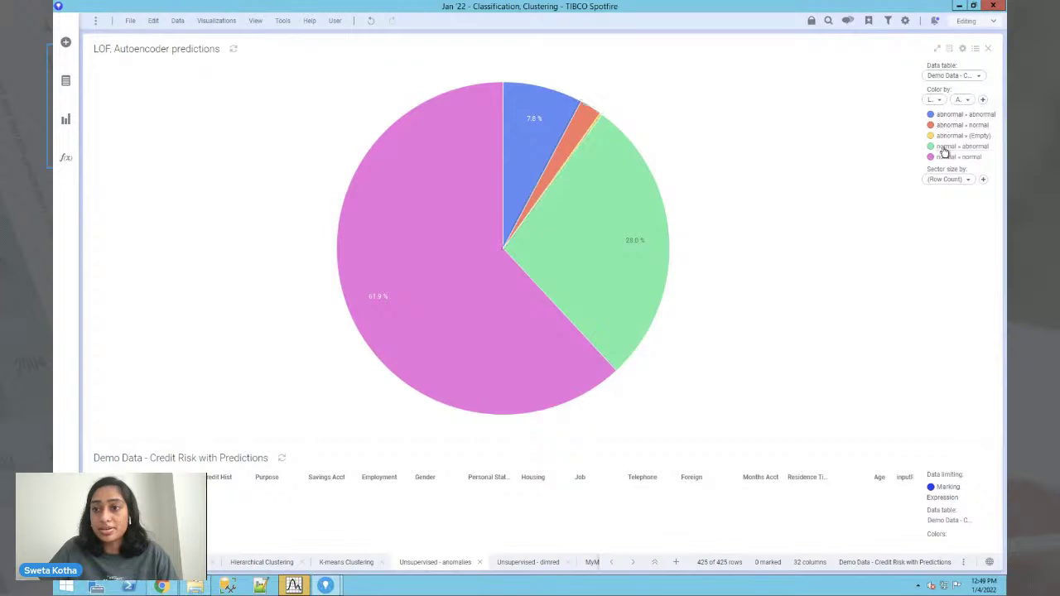
mouse_move(564, 239)
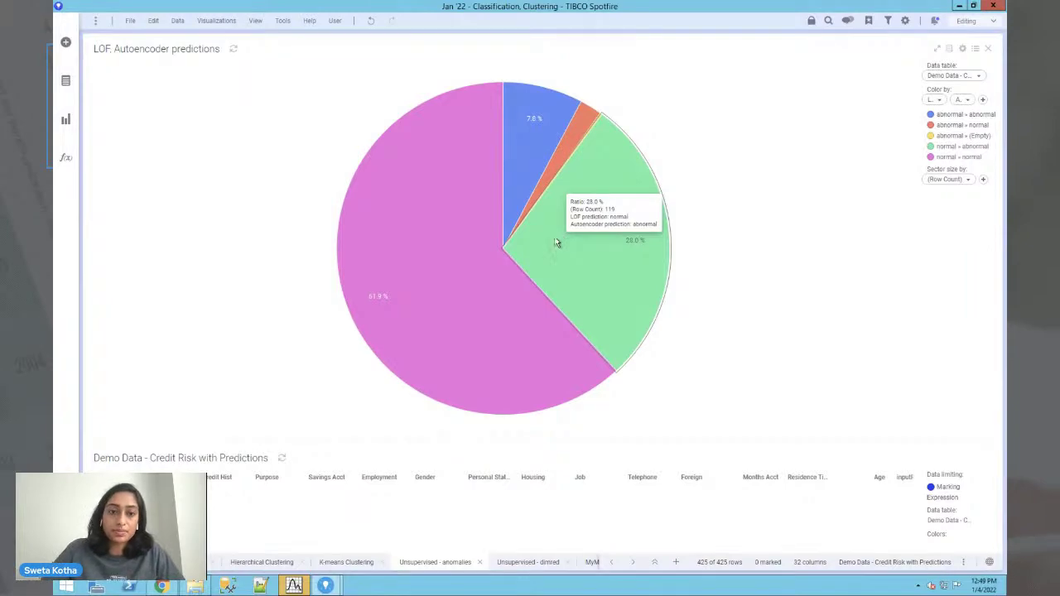
left_click(430, 280)
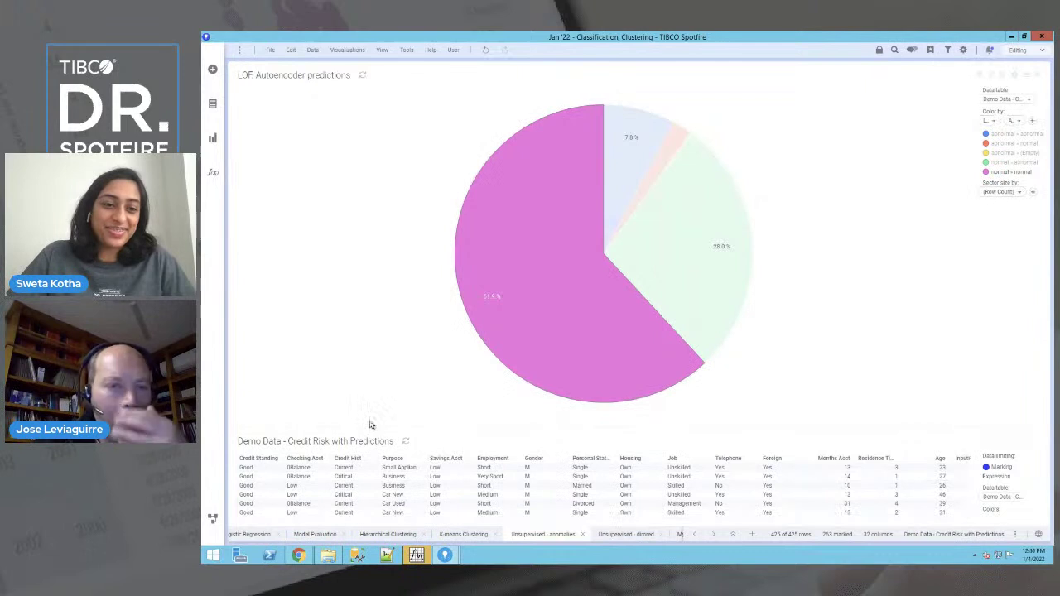
left_click_drag(362, 426, 362, 402)
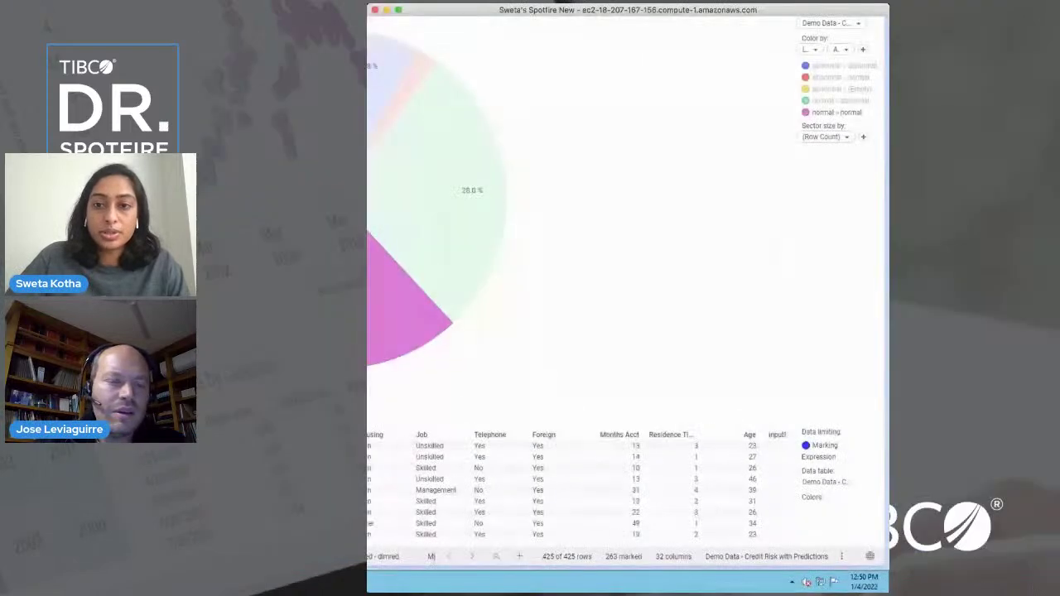
Bring the remote desktop to full screen, switch to Chrome and go back to the TIBCO Spotfire Data Function Library wiki page.
left_click(399, 12)
left_click(299, 555)
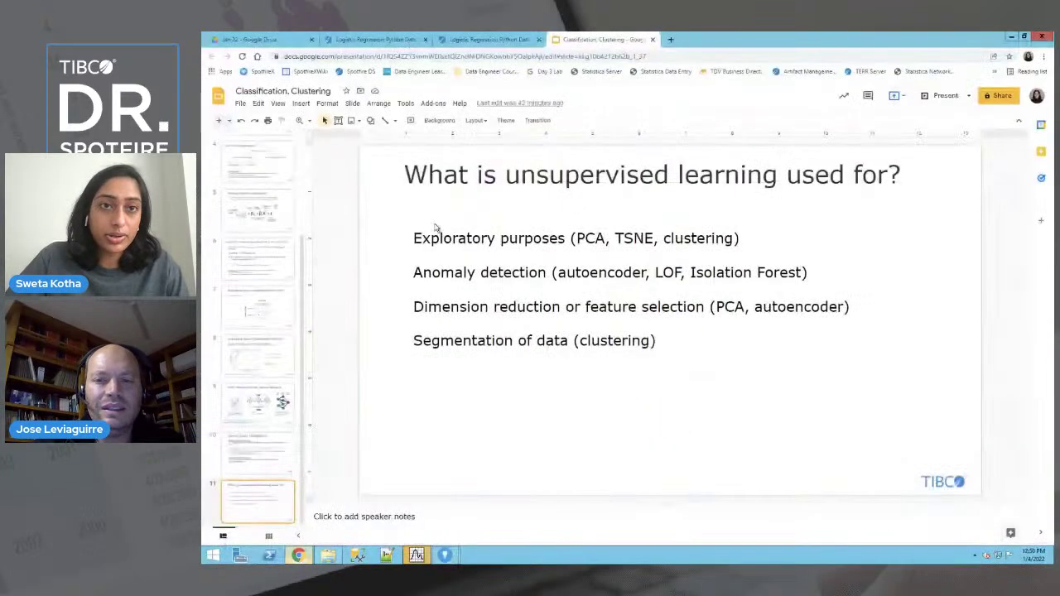
left_click(486, 41)
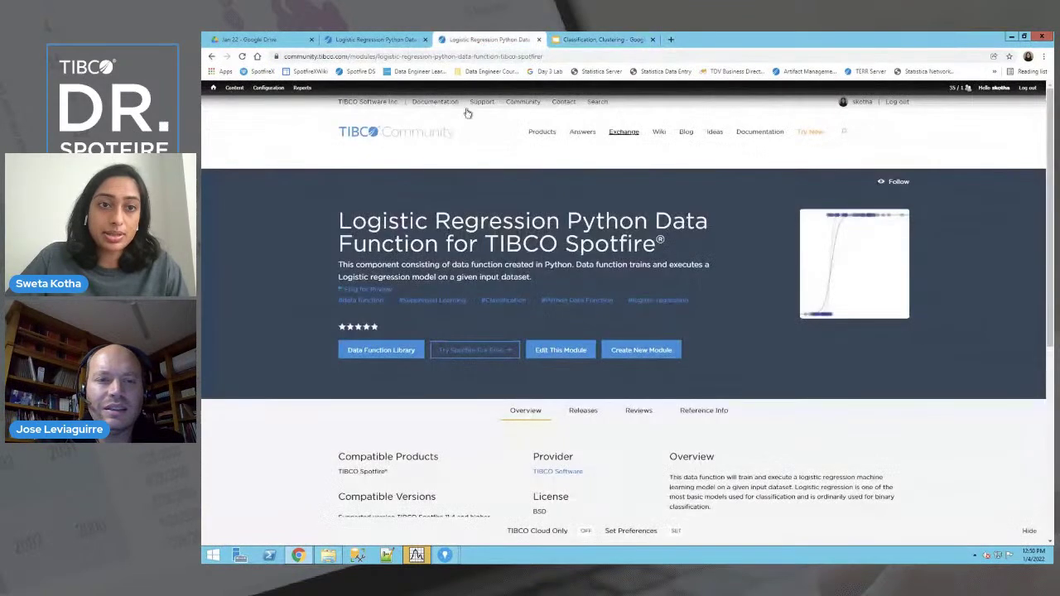
left_click(374, 39)
left_click(490, 41)
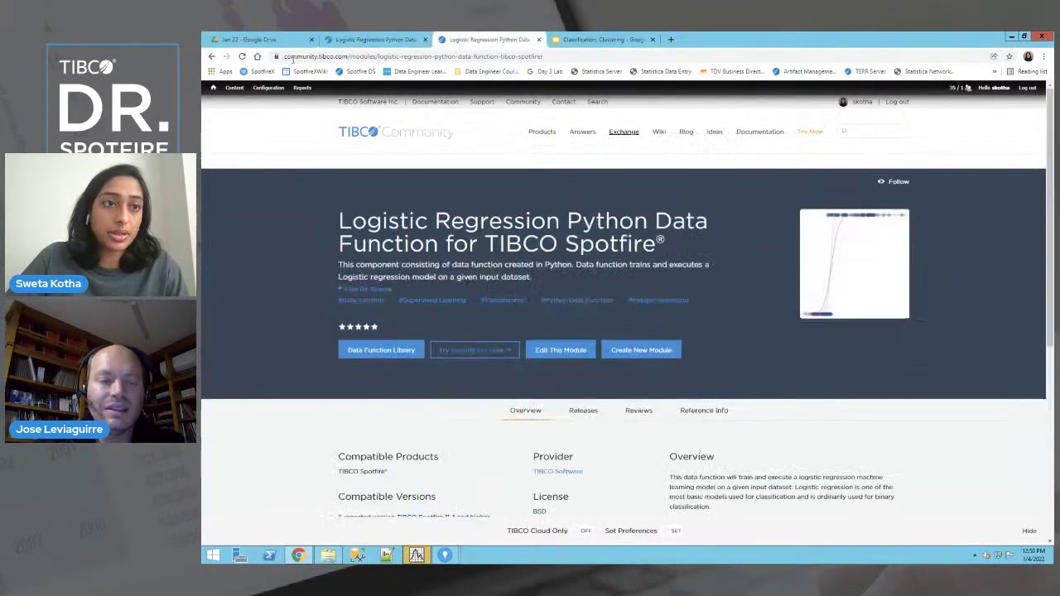
left_click(212, 57)
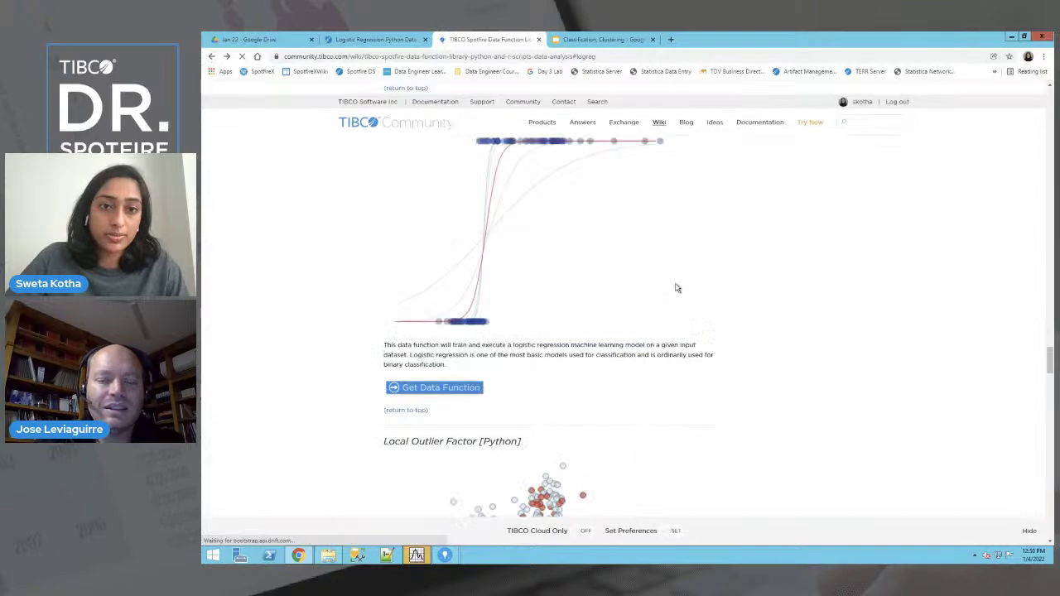
Examine the library's list of available data functions by category, then take the remote desktop out of full screen.
scroll(676, 287, "up", 15)
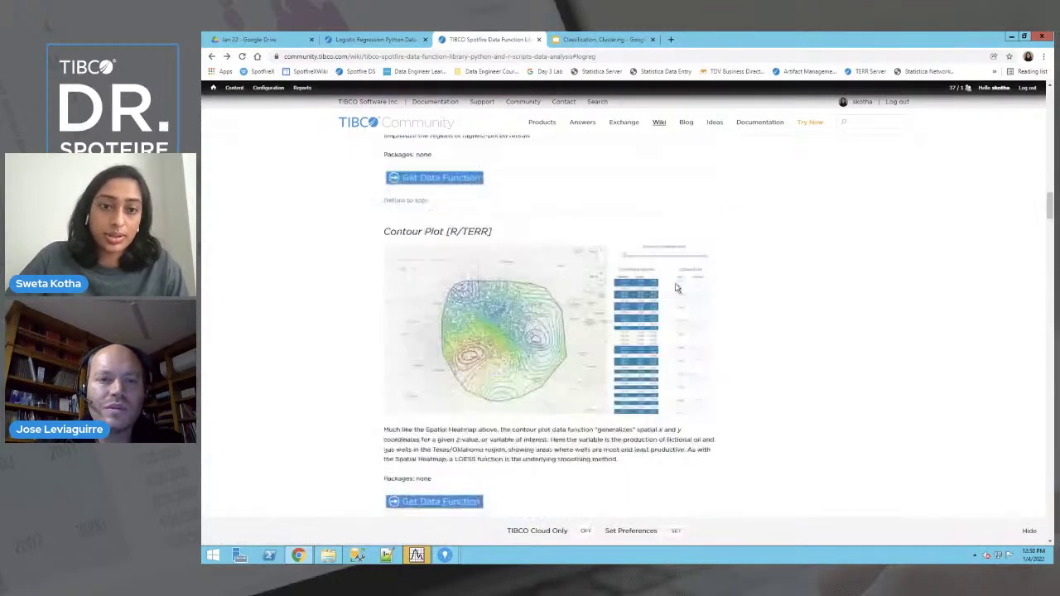
scroll(676, 287, "down", 12)
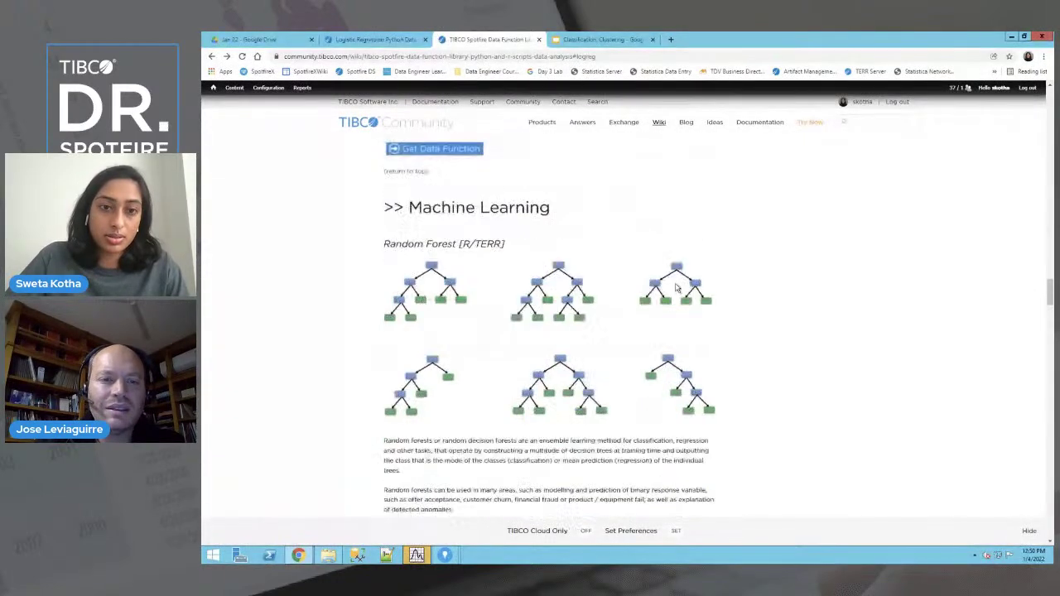
scroll(676, 287, "up", 20)
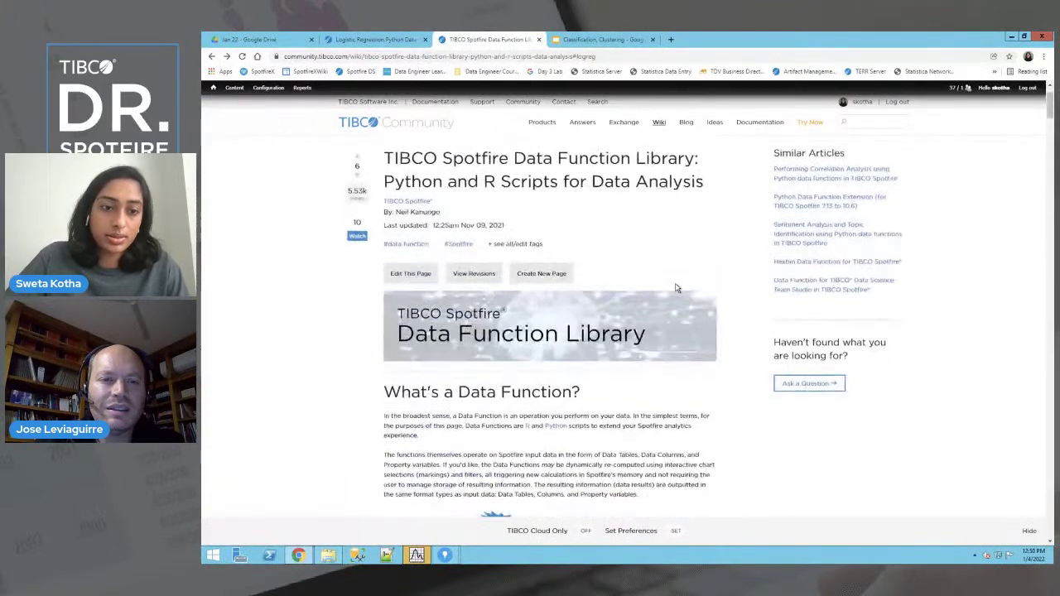
scroll(676, 287, "down", 3)
scroll(675, 287, "down", 5)
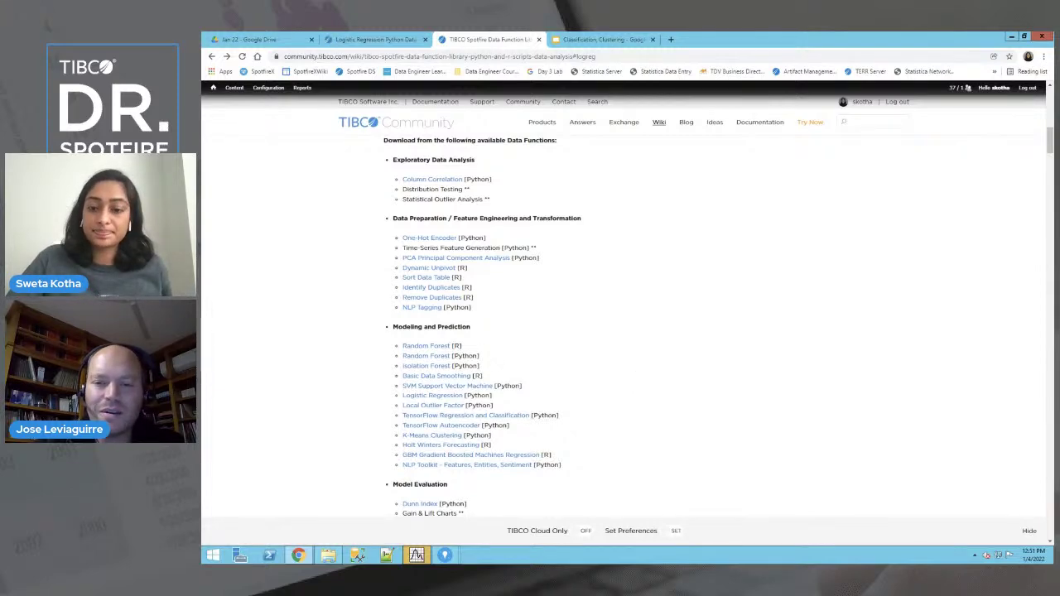
key("ctrl+super+f")
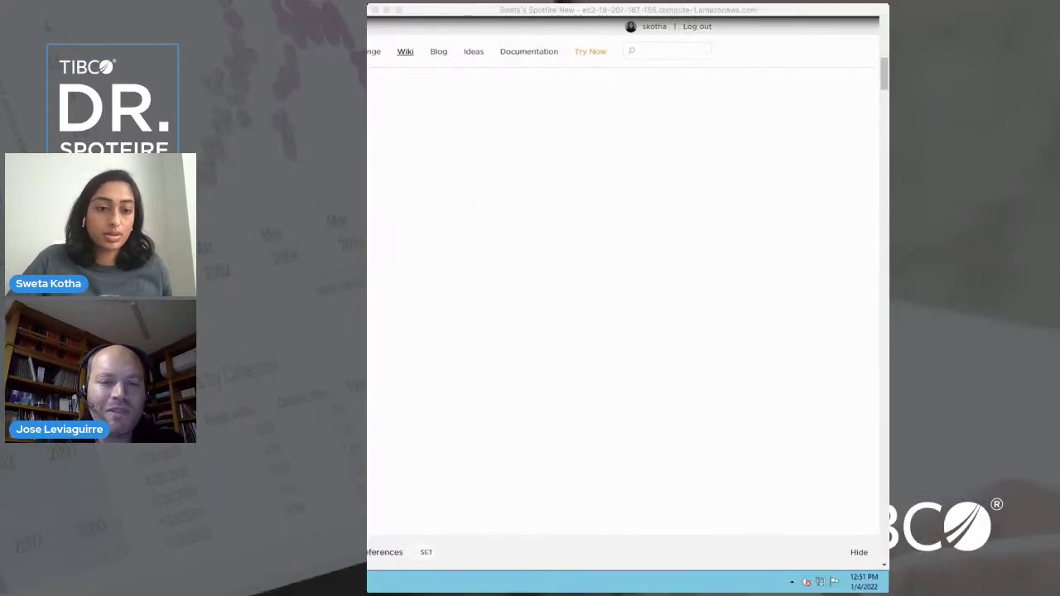